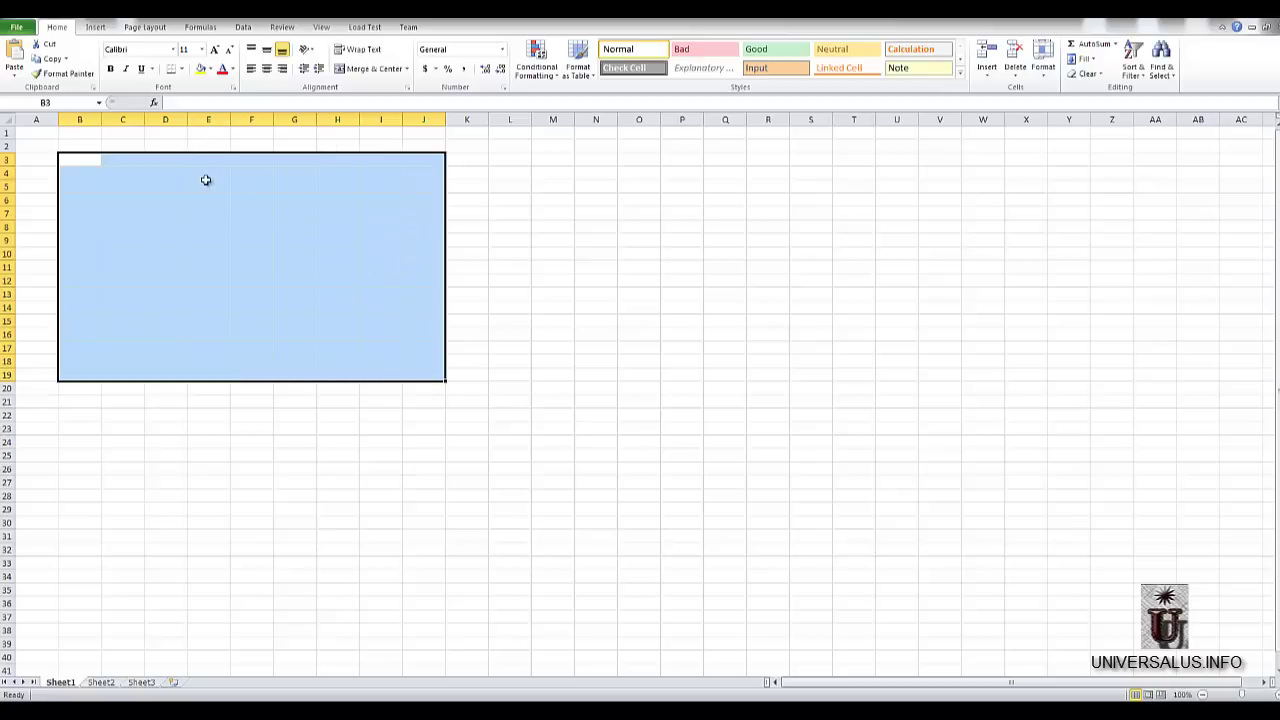
- Apply outside borders around the range B3:J19
left_click(182, 70)
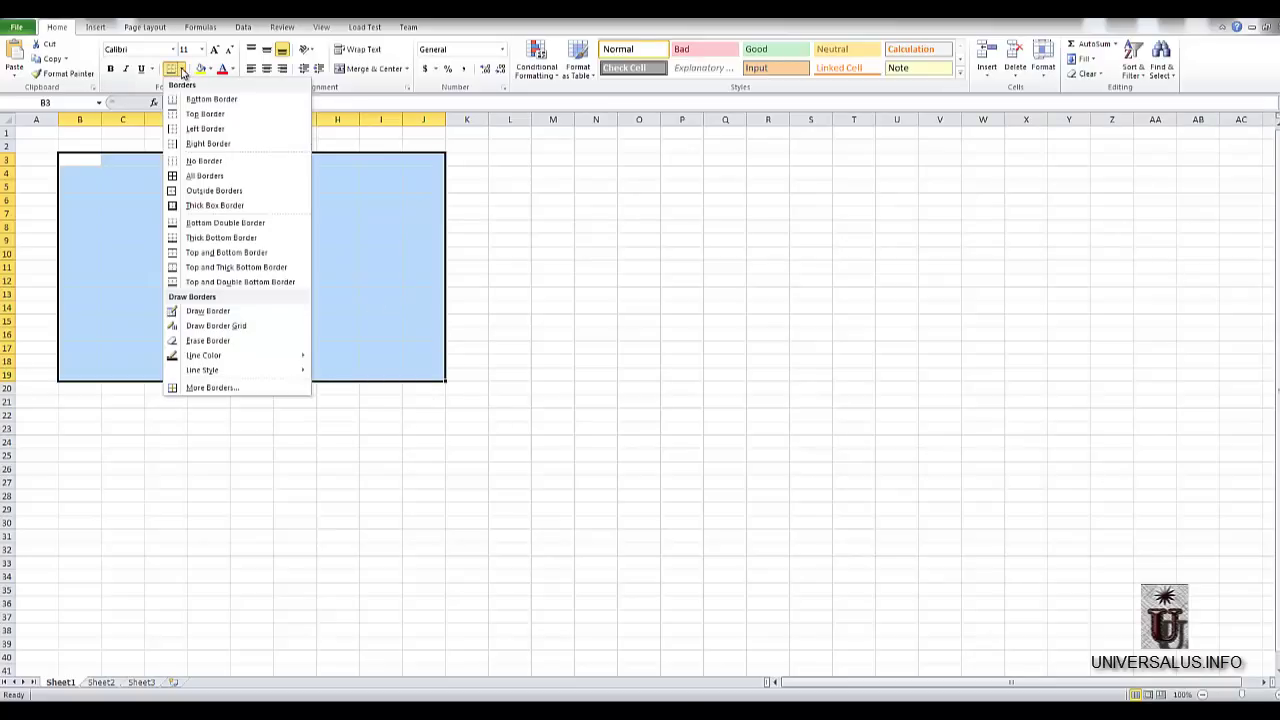
left_click(186, 190)
left_click(251, 267)
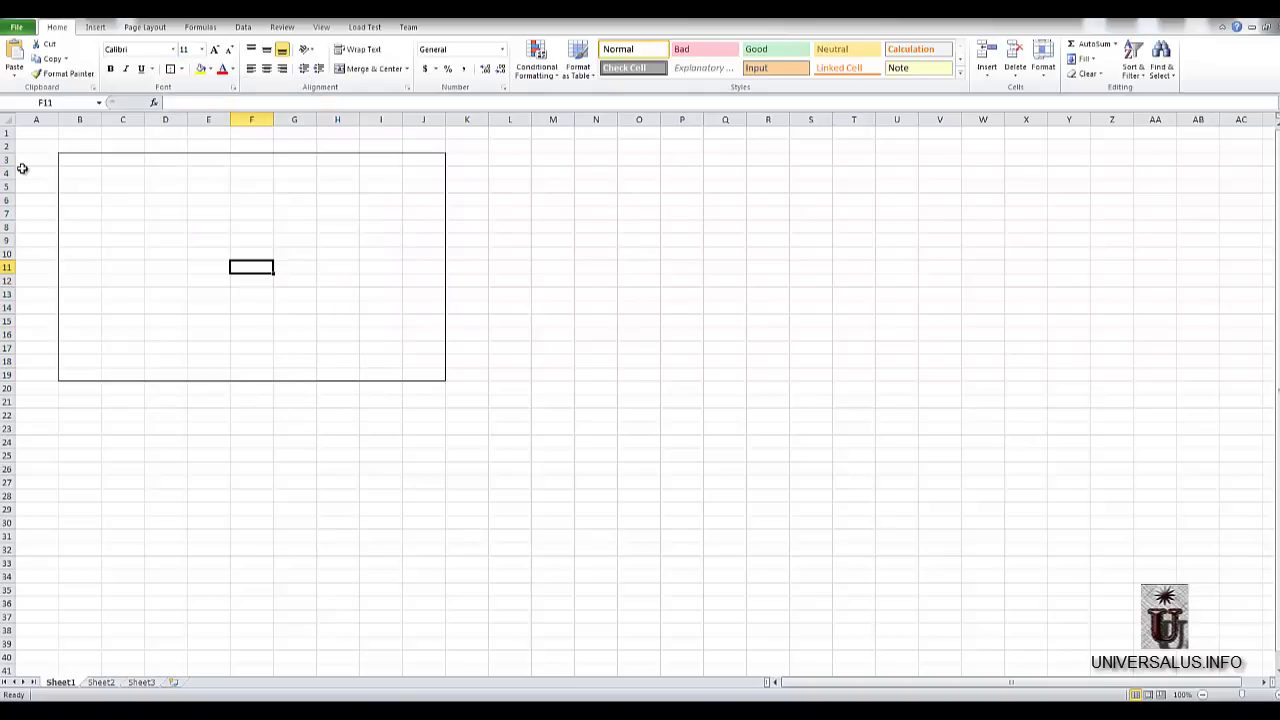
- Apply all borders to every cell in the range B3:J19
left_click_drag(64, 159, 420, 377)
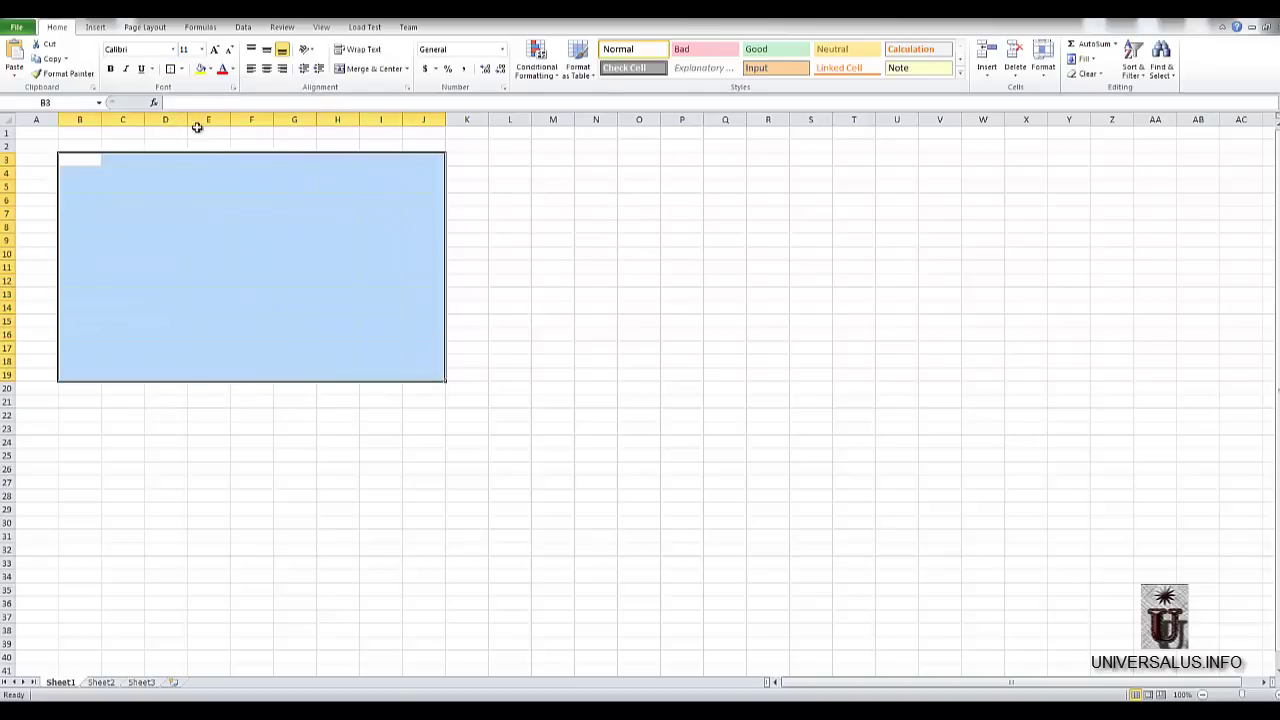
left_click(179, 72)
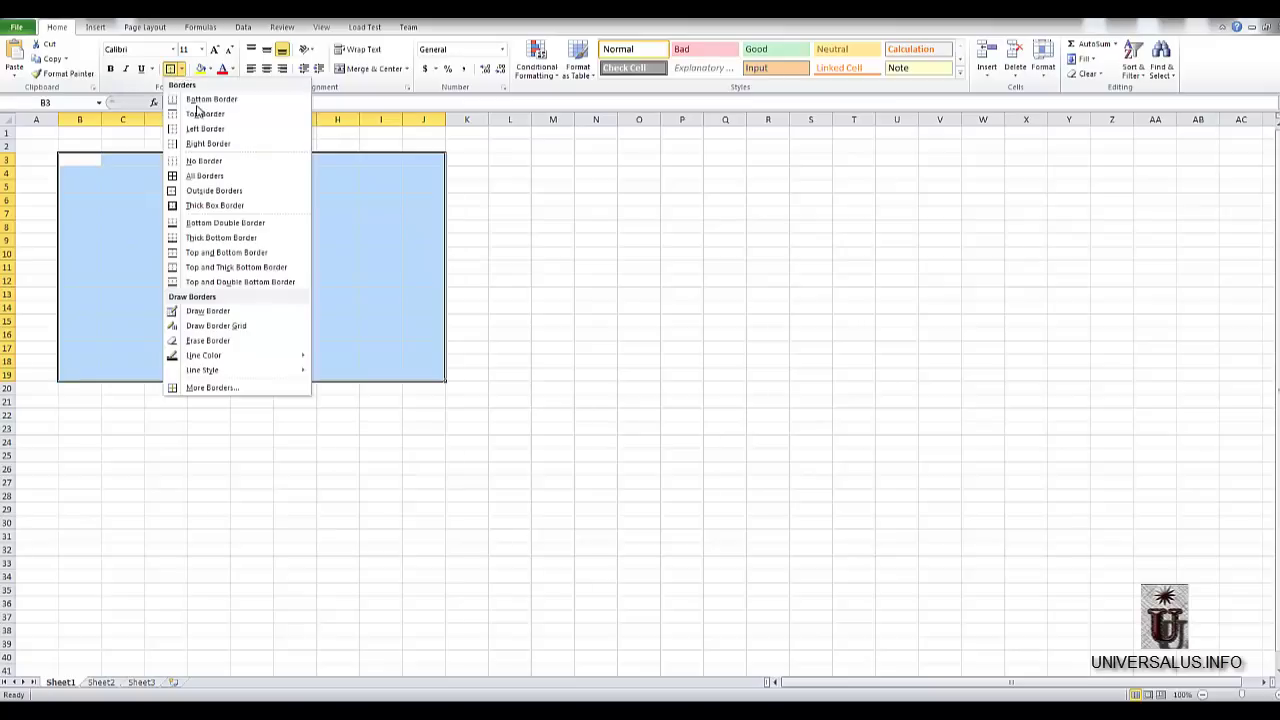
left_click(170, 177)
left_click(294, 226)
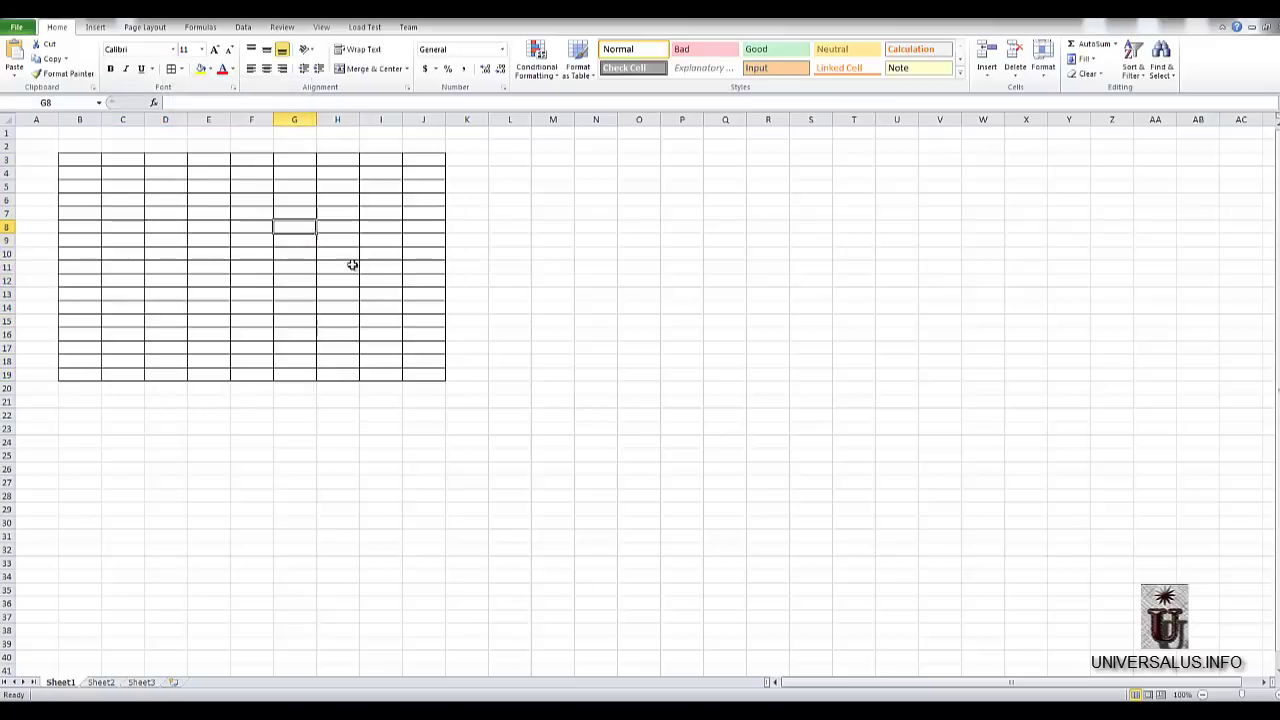
left_click_drag(94, 160, 426, 162)
left_click(95, 188)
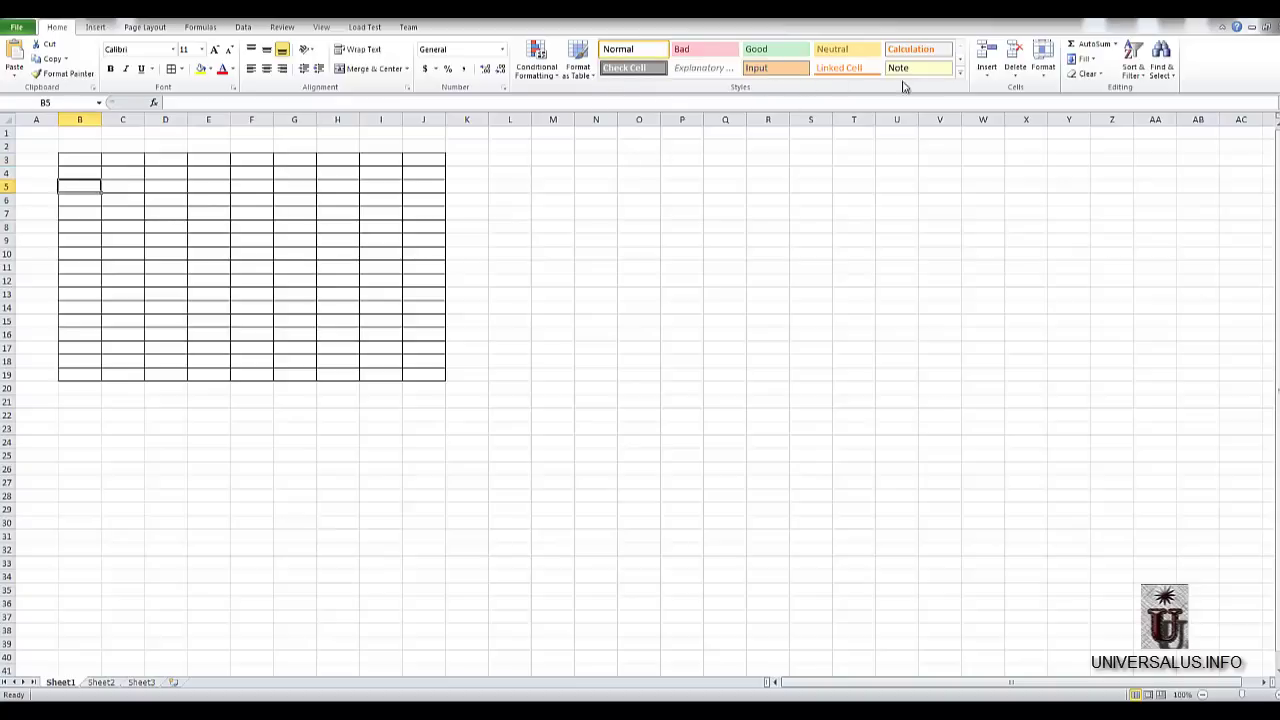
- Format the bordered table range B3:J19 with the Check Cell style
left_click_drag(77, 160, 428, 374)
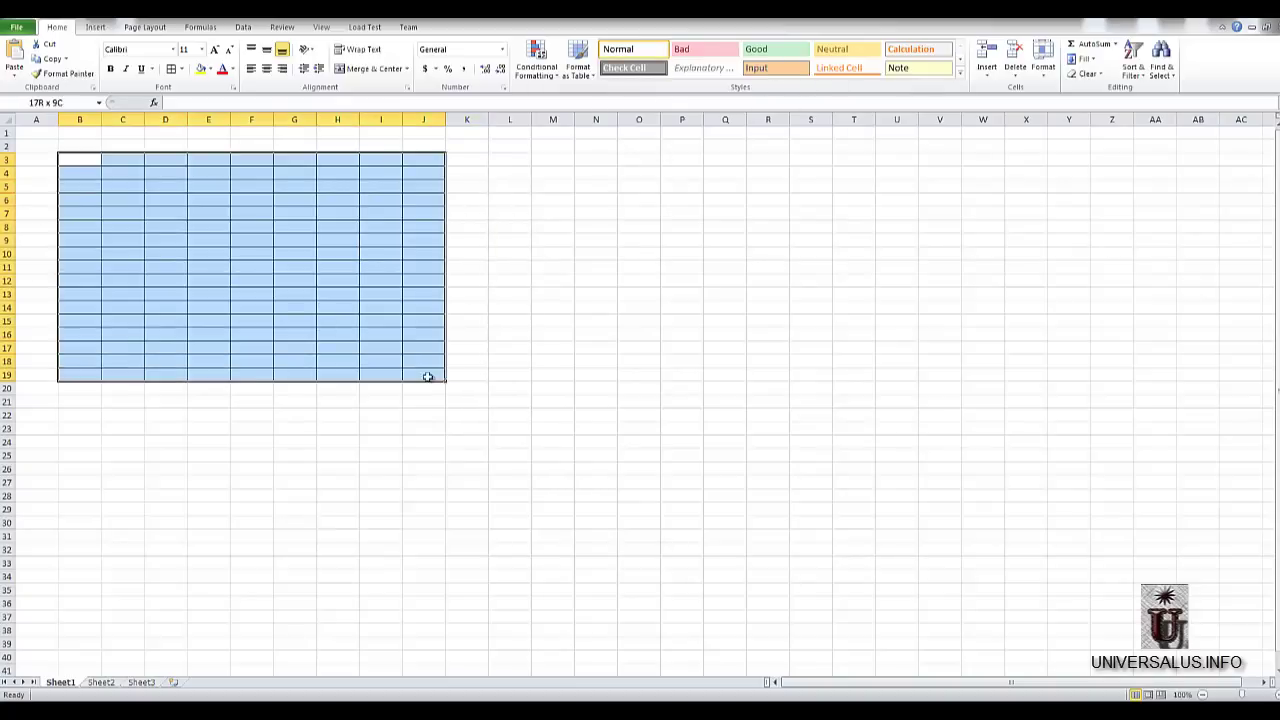
left_click(960, 72)
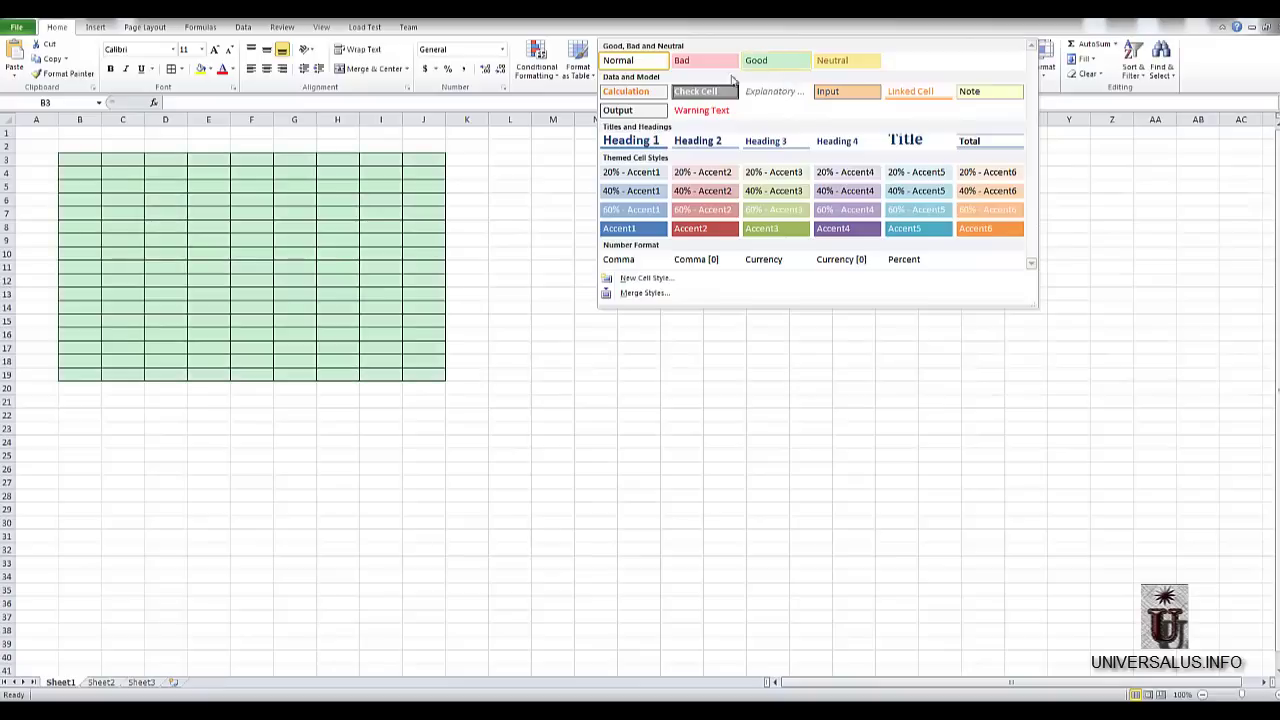
left_click(704, 93)
left_click(114, 177)
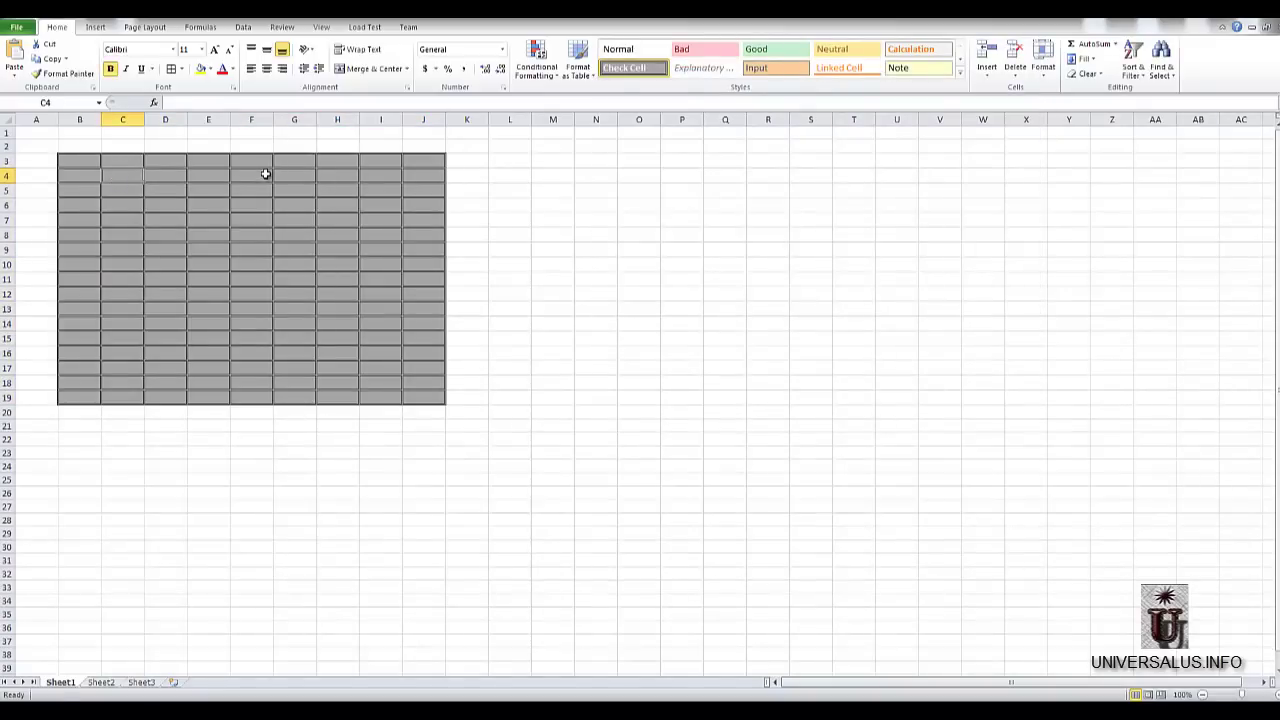
left_click(323, 233)
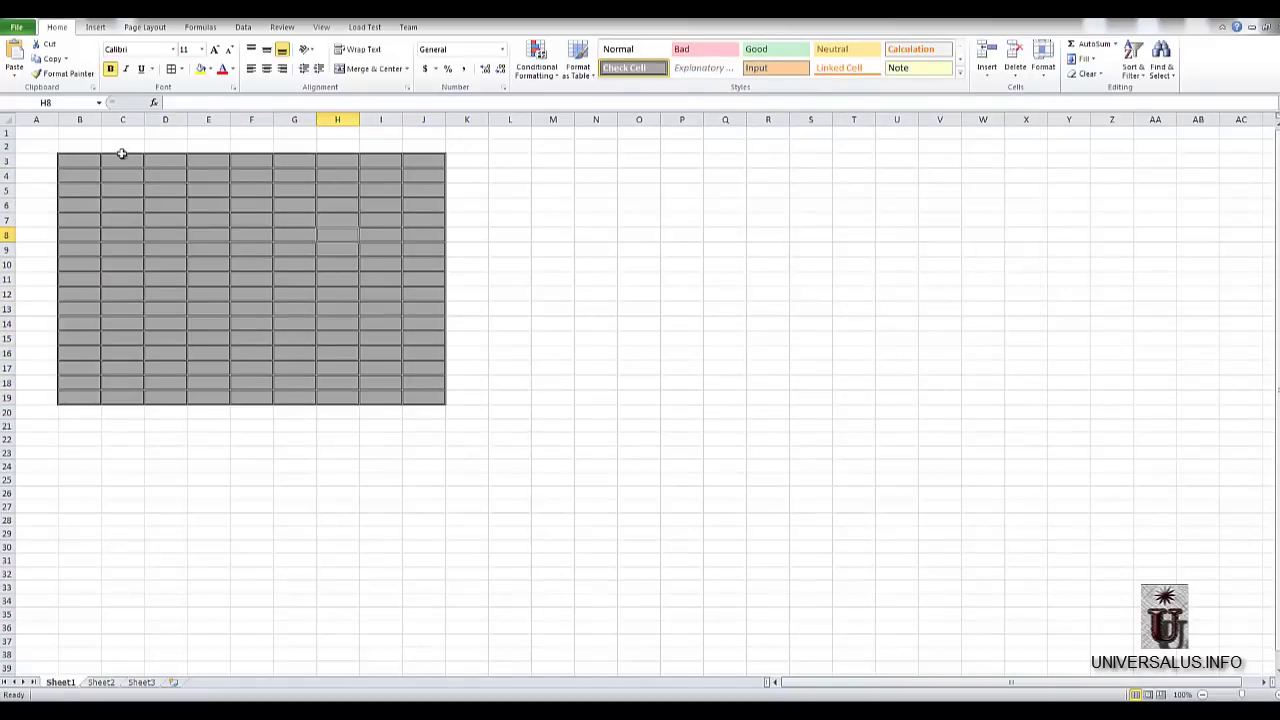
- Enter the heading Pavadinimas1 in cell B3 of the table's first row
left_click_drag(92, 160, 121, 160)
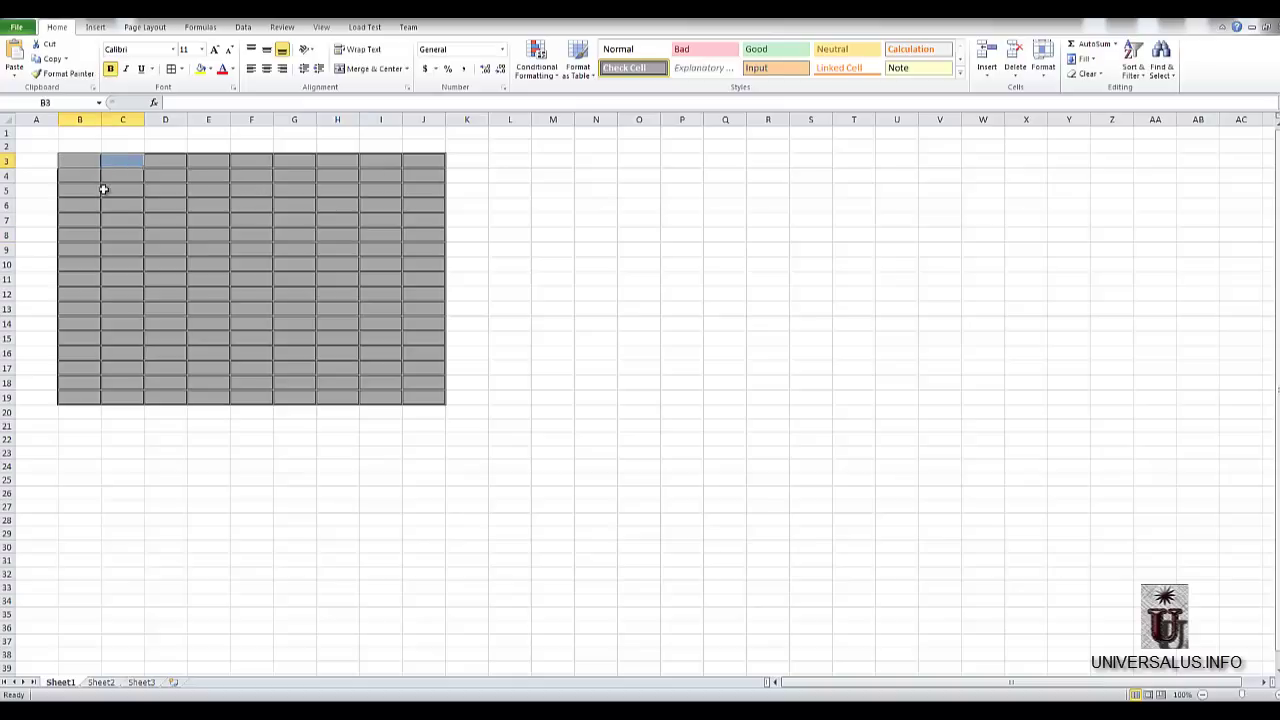
left_click(74, 160)
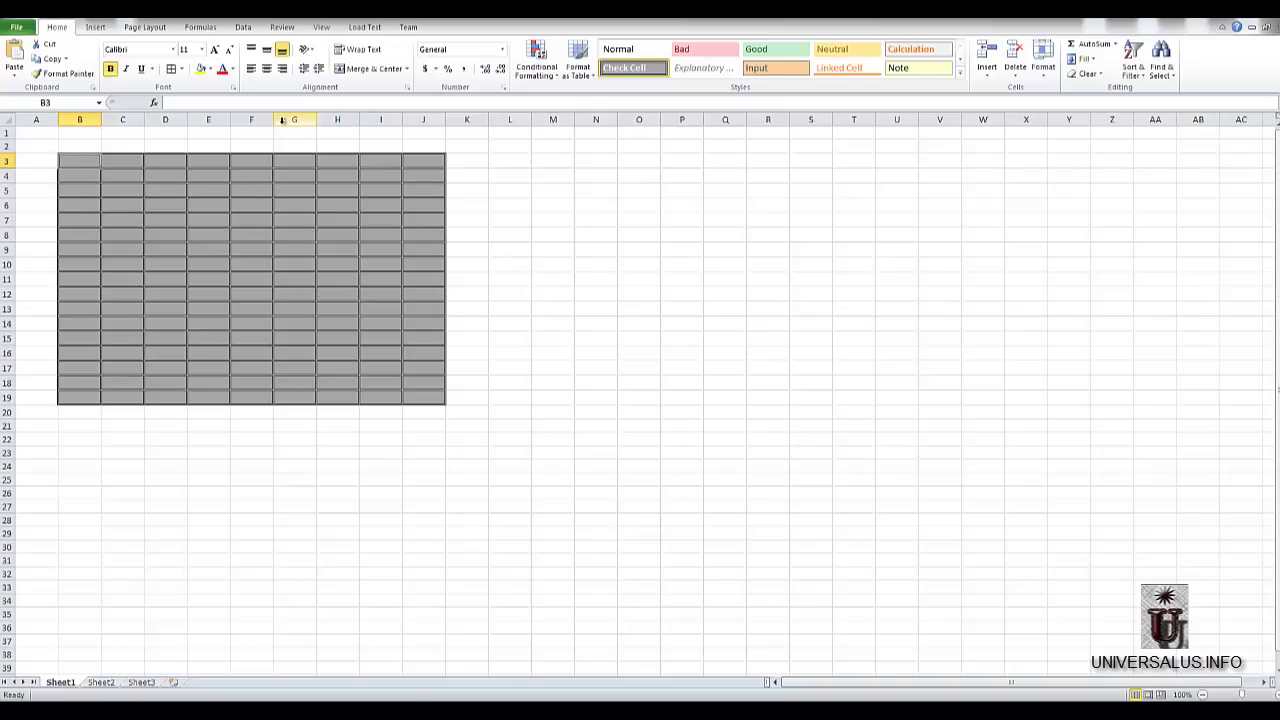
type("O")
type("avadi")
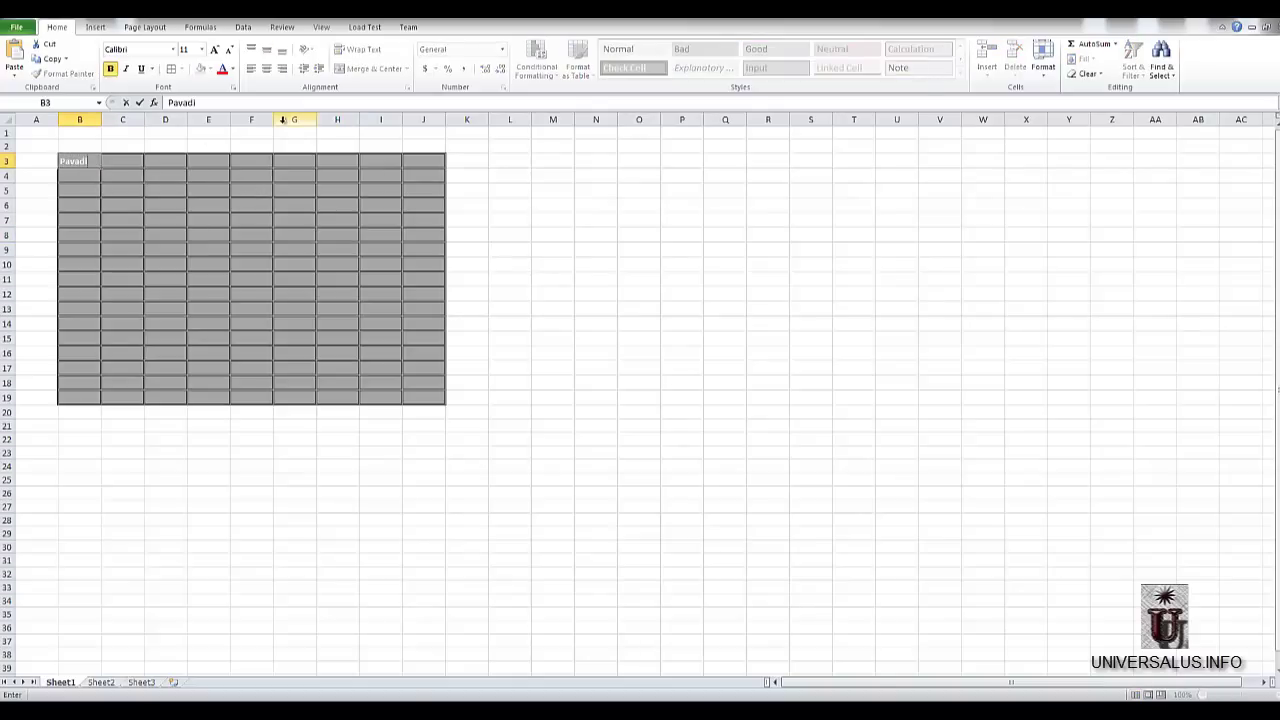
type("nimas1")
key("Return")
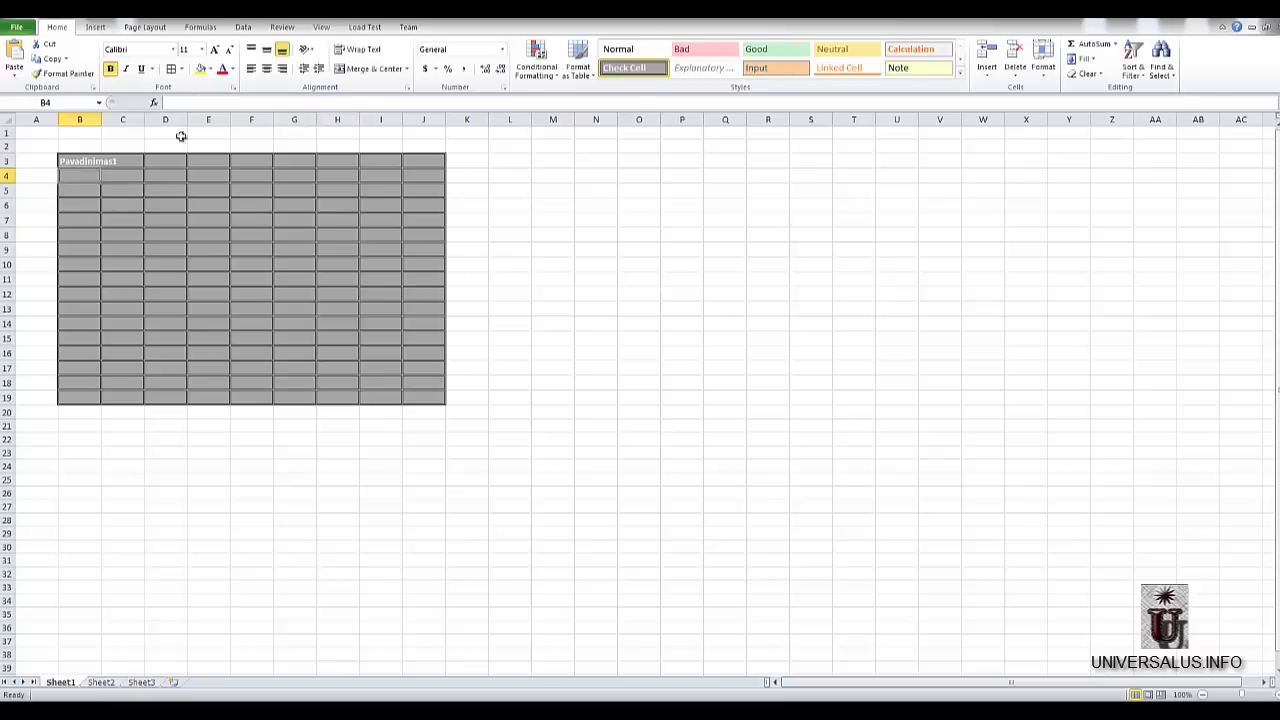
- Try widening column B to fit the heading text, and undo the width change
left_click(128, 160)
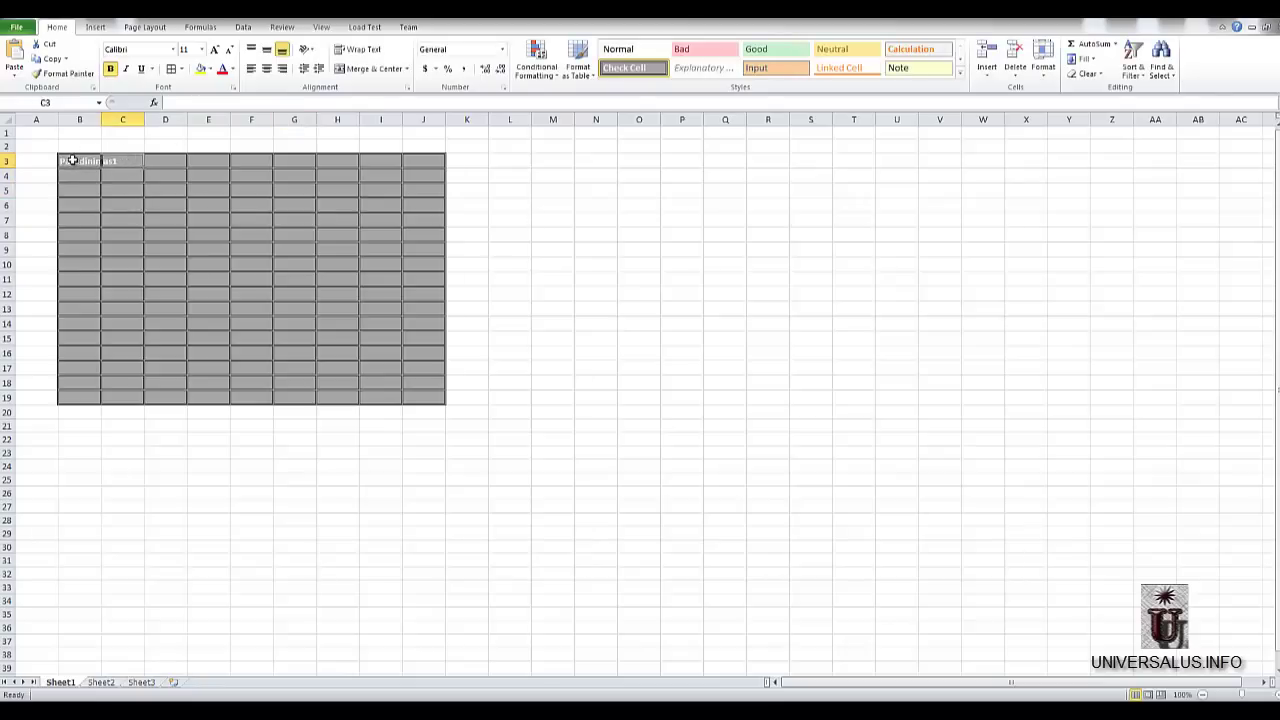
left_click(82, 160)
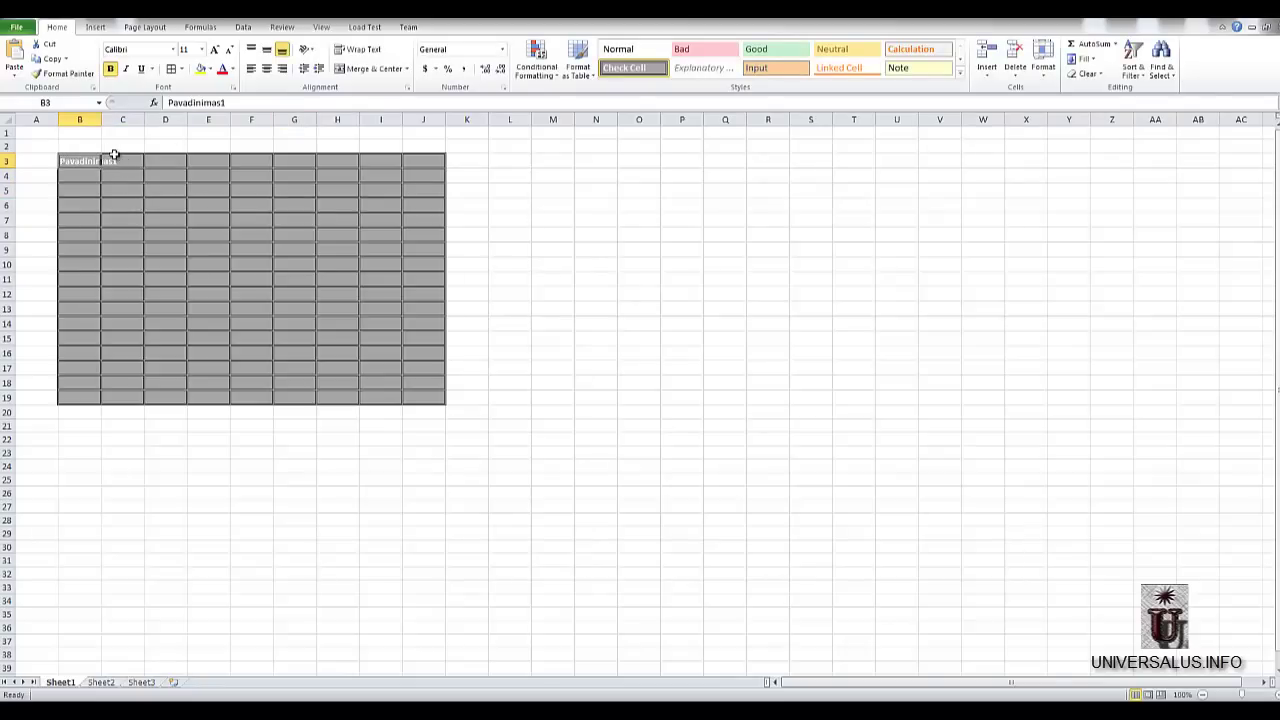
left_click(122, 160)
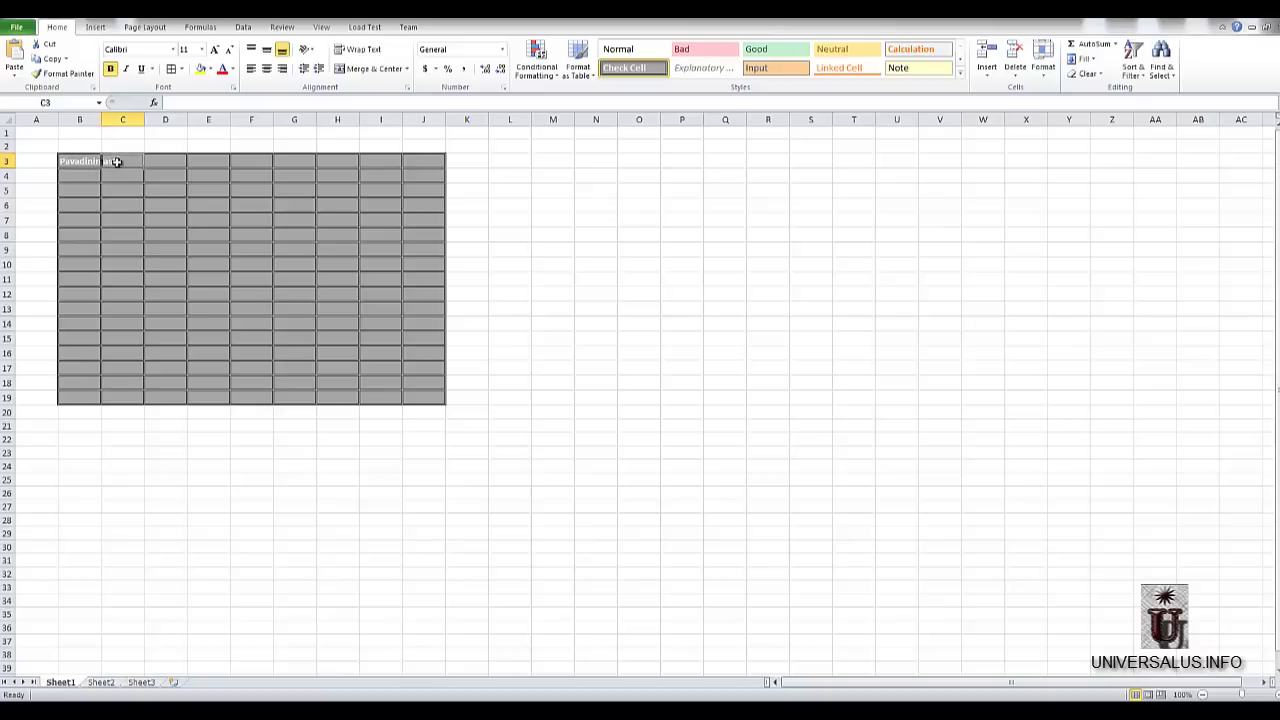
left_click_drag(102, 117, 132, 117)
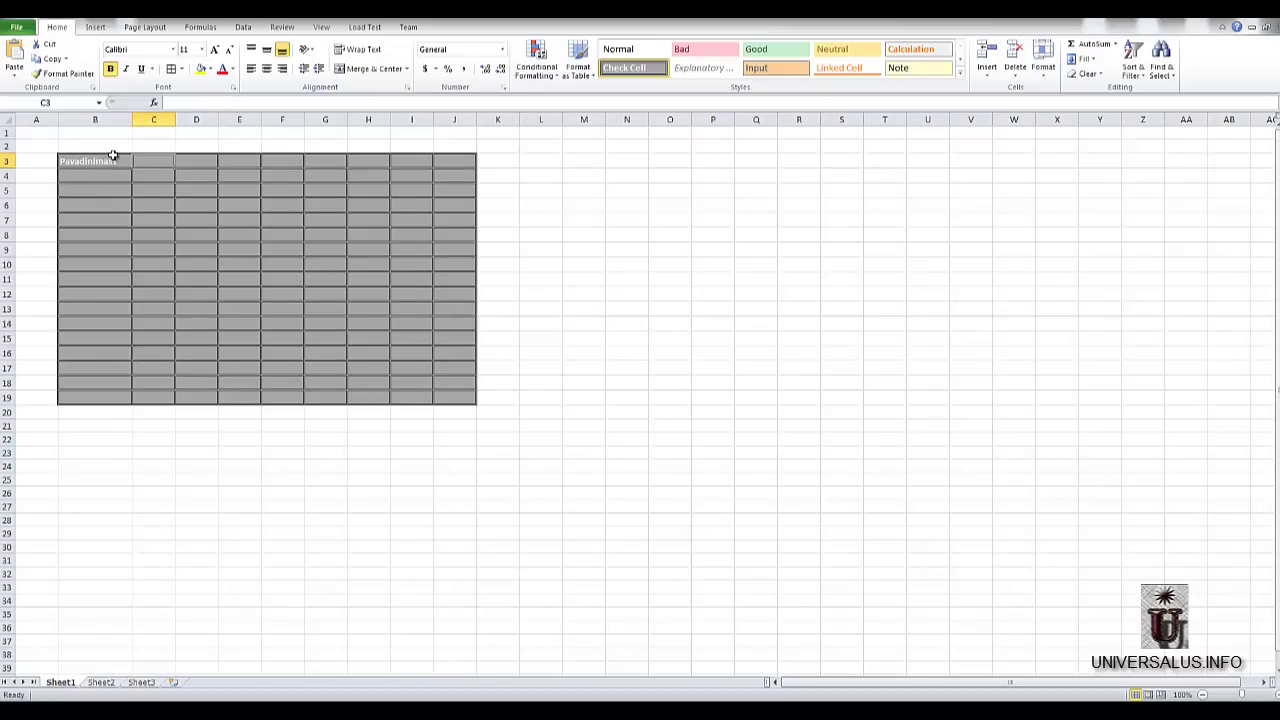
key("ctrl+z")
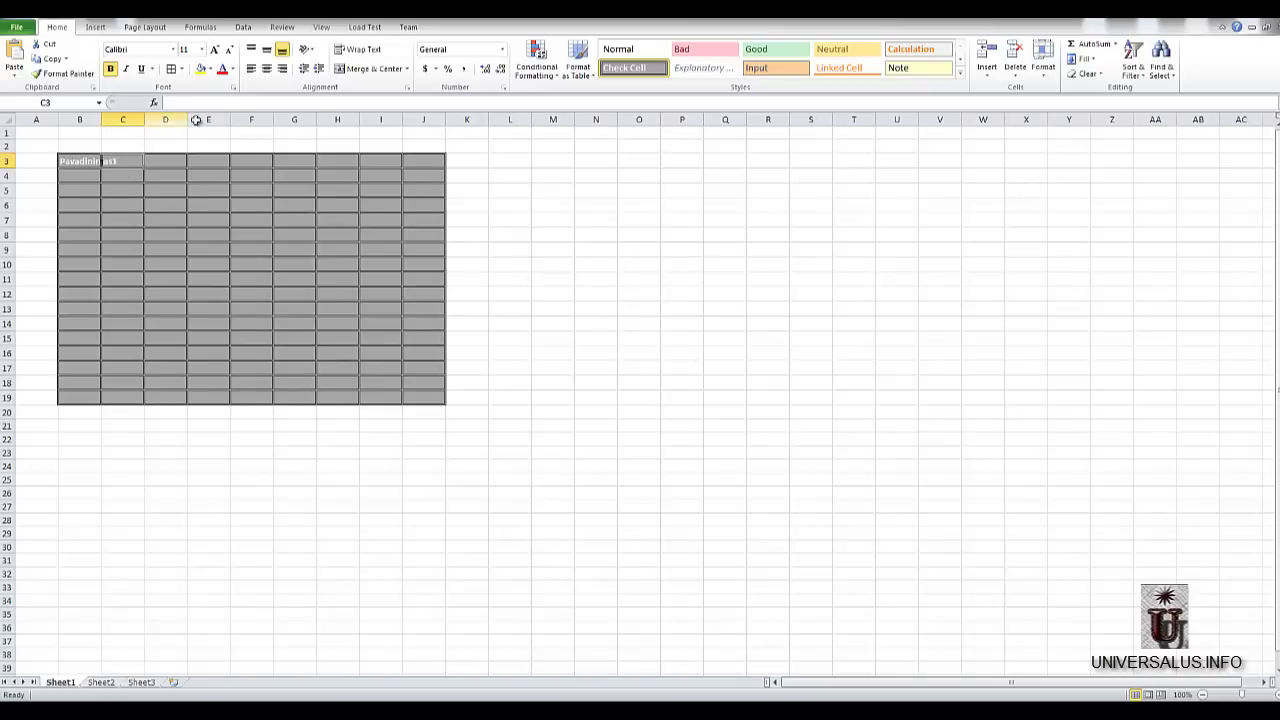
- Merge and center cells B3:E3 so that the heading Pavadinimas1 spans four columns
left_click_drag(86, 160, 224, 162)
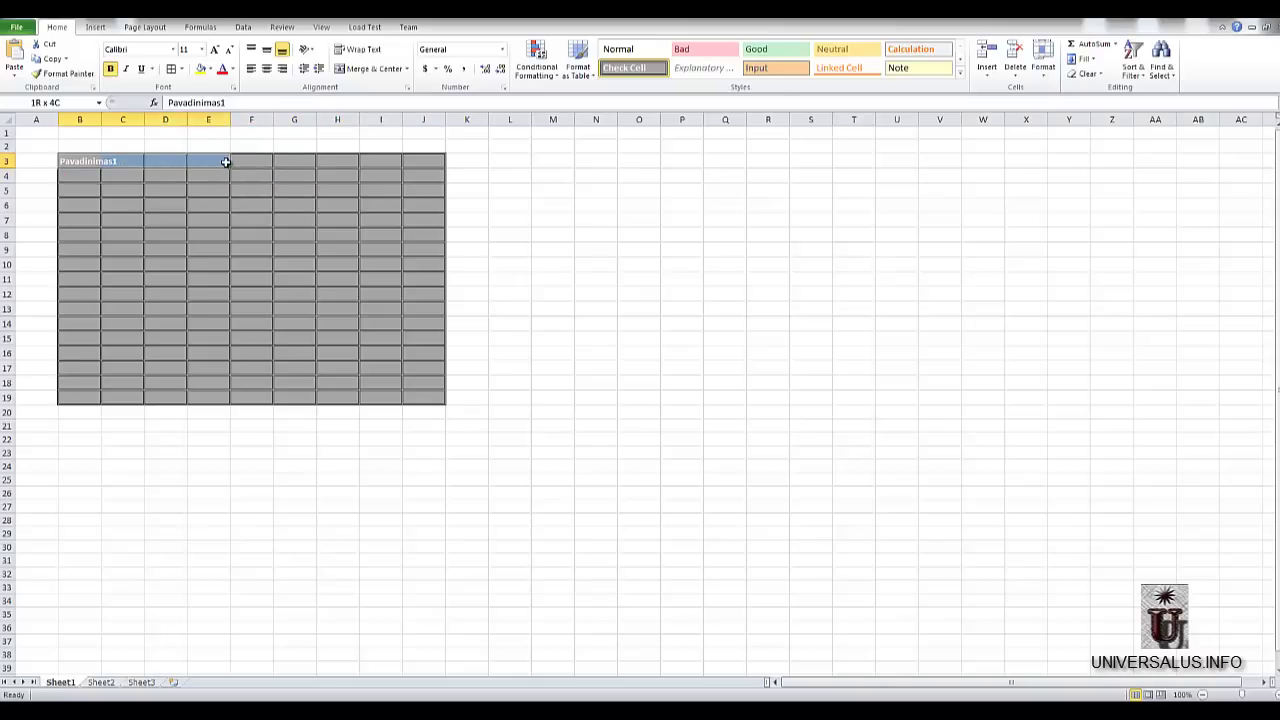
left_click(390, 70)
left_click(108, 176)
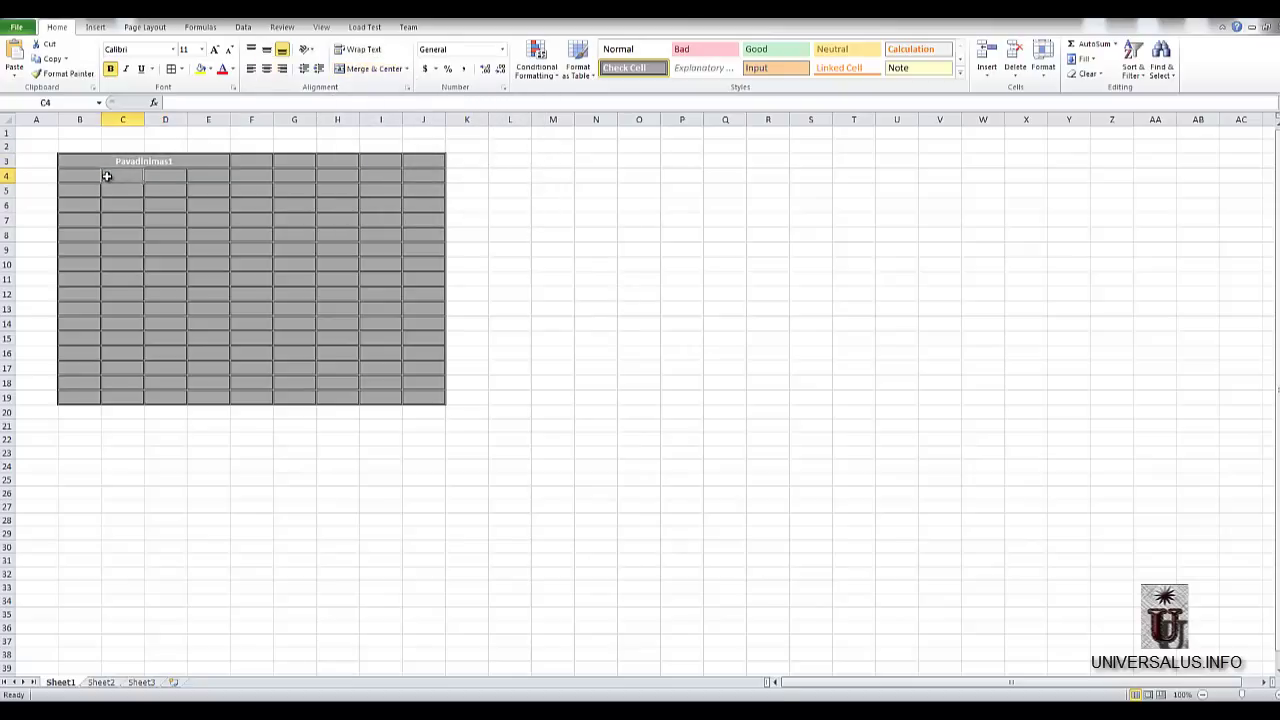
left_click(99, 160)
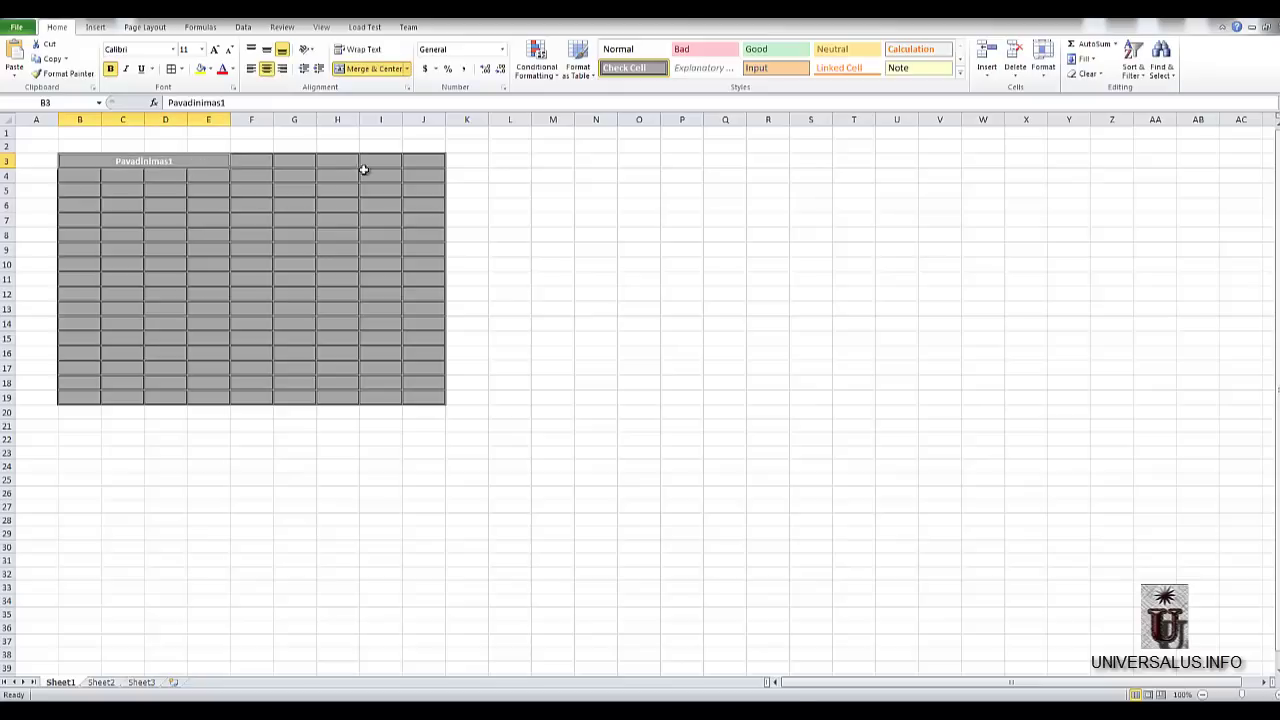
- Merge and center cells F3:J3 and enter the heading Pavadinimas2 in the merged cell
left_click_drag(251, 162, 430, 161)
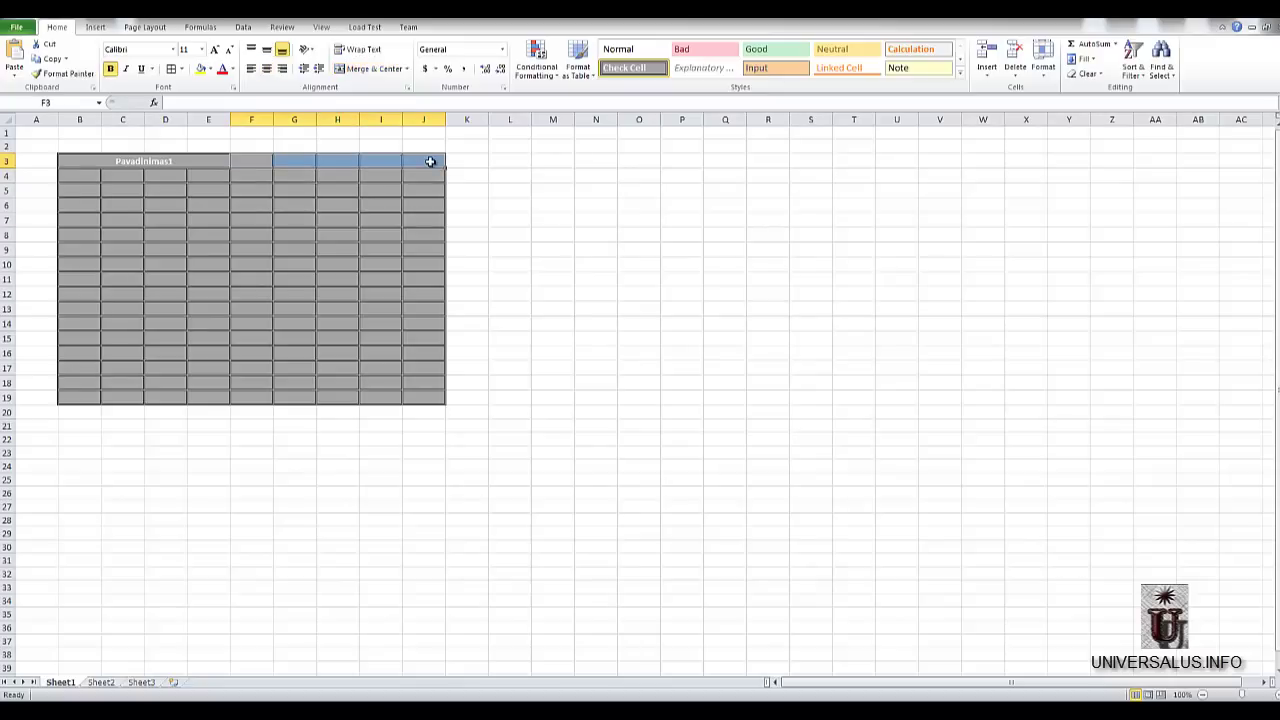
left_click(357, 75)
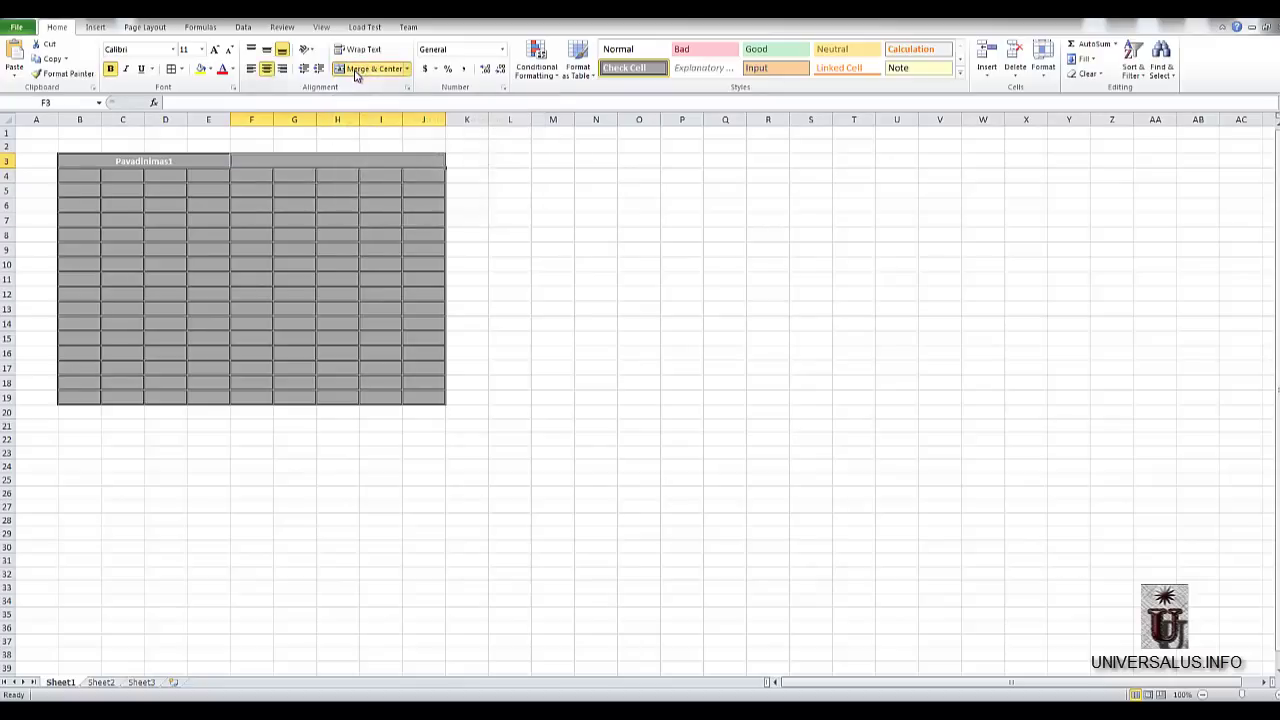
type("Pa")
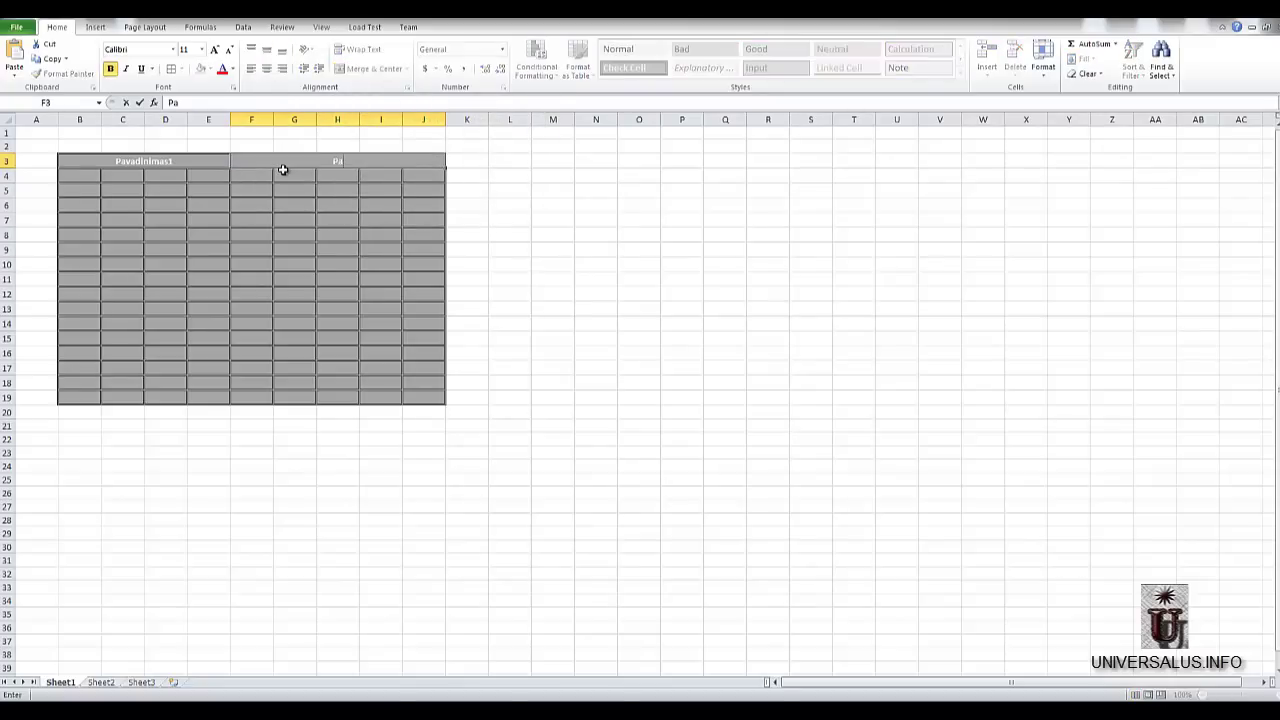
type("vadinimas2")
left_click(157, 191)
left_click(306, 233)
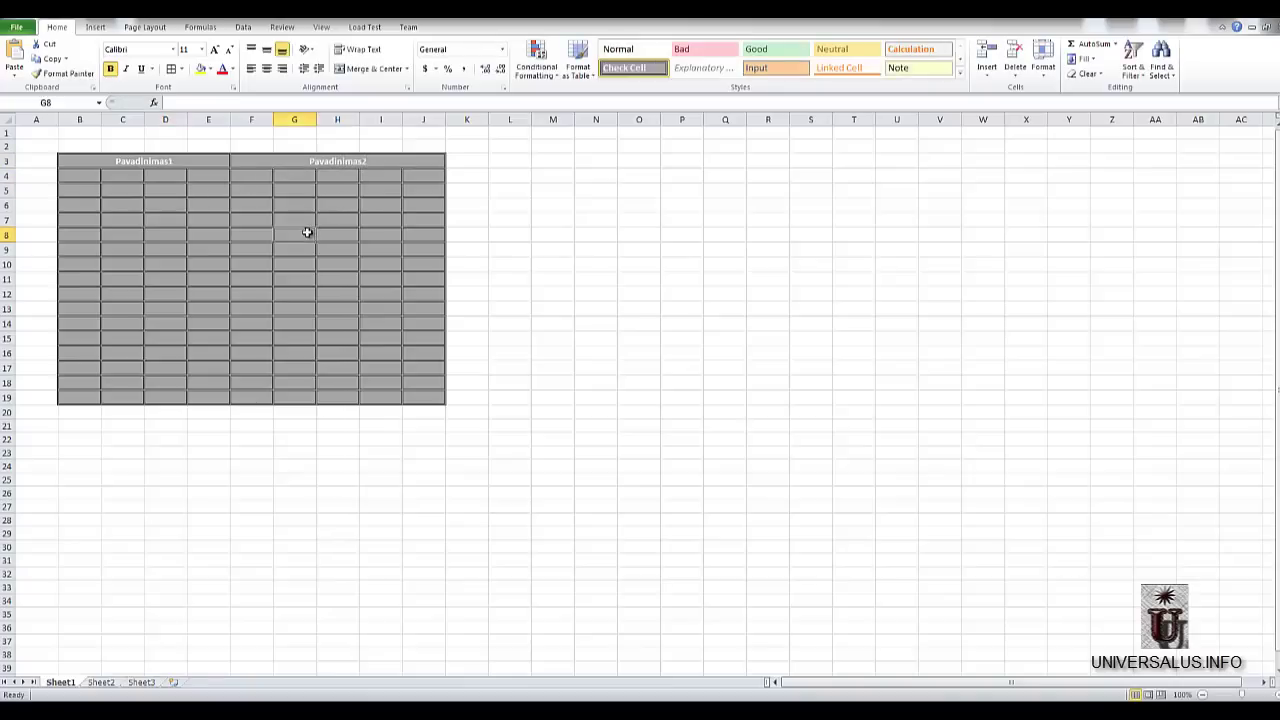
- Merge and center cells B4:B19 in the table's first column and set the merged cell's vertical alignment to middle
left_click_drag(78, 175, 71, 394)
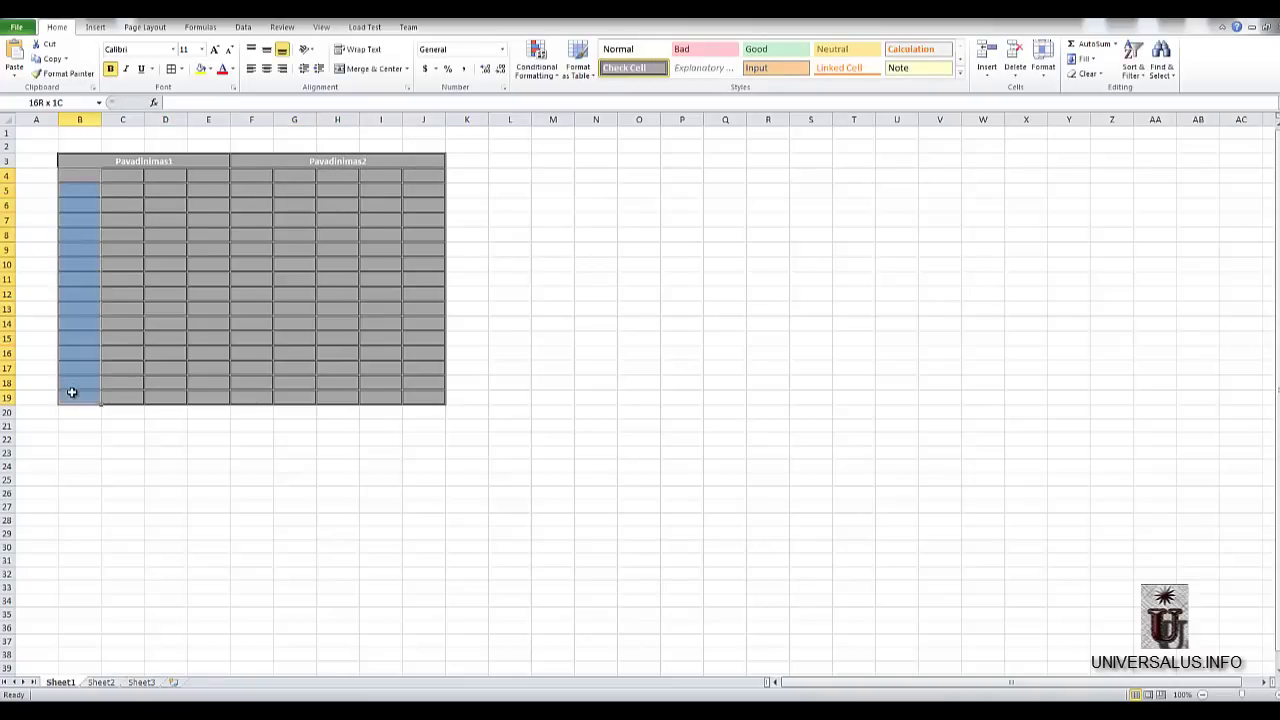
left_click(376, 73)
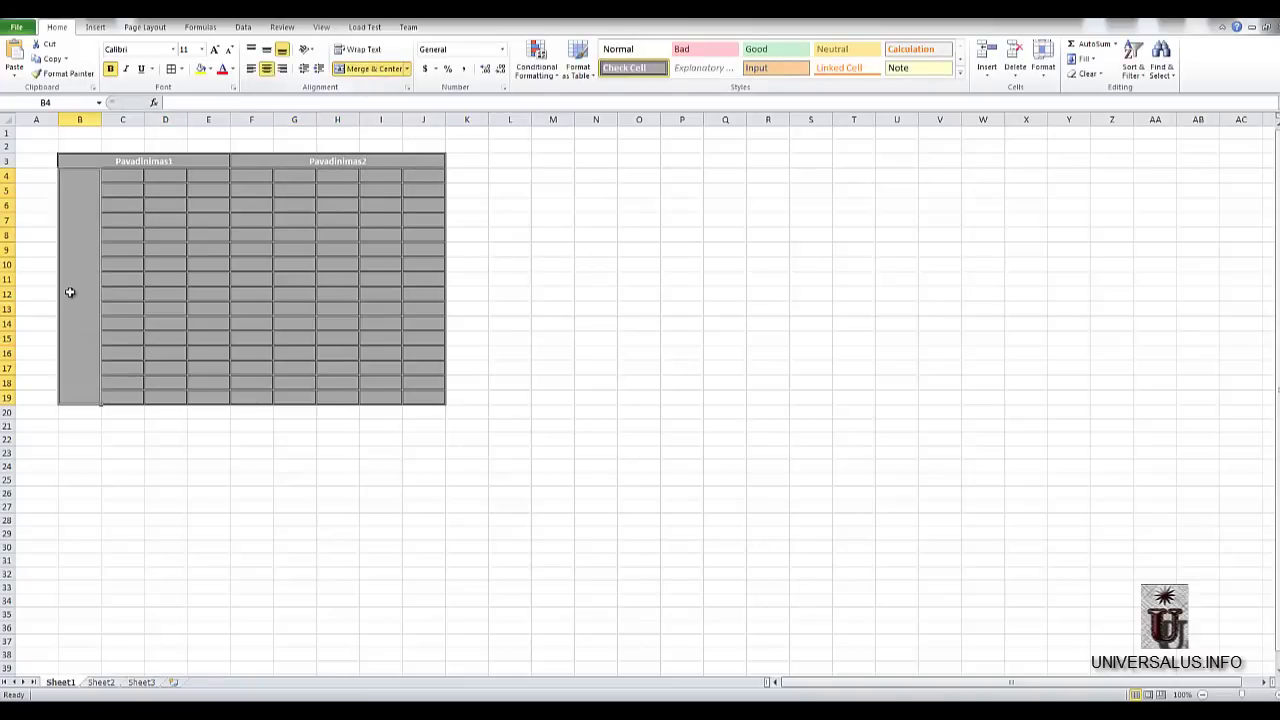
left_click(112, 276)
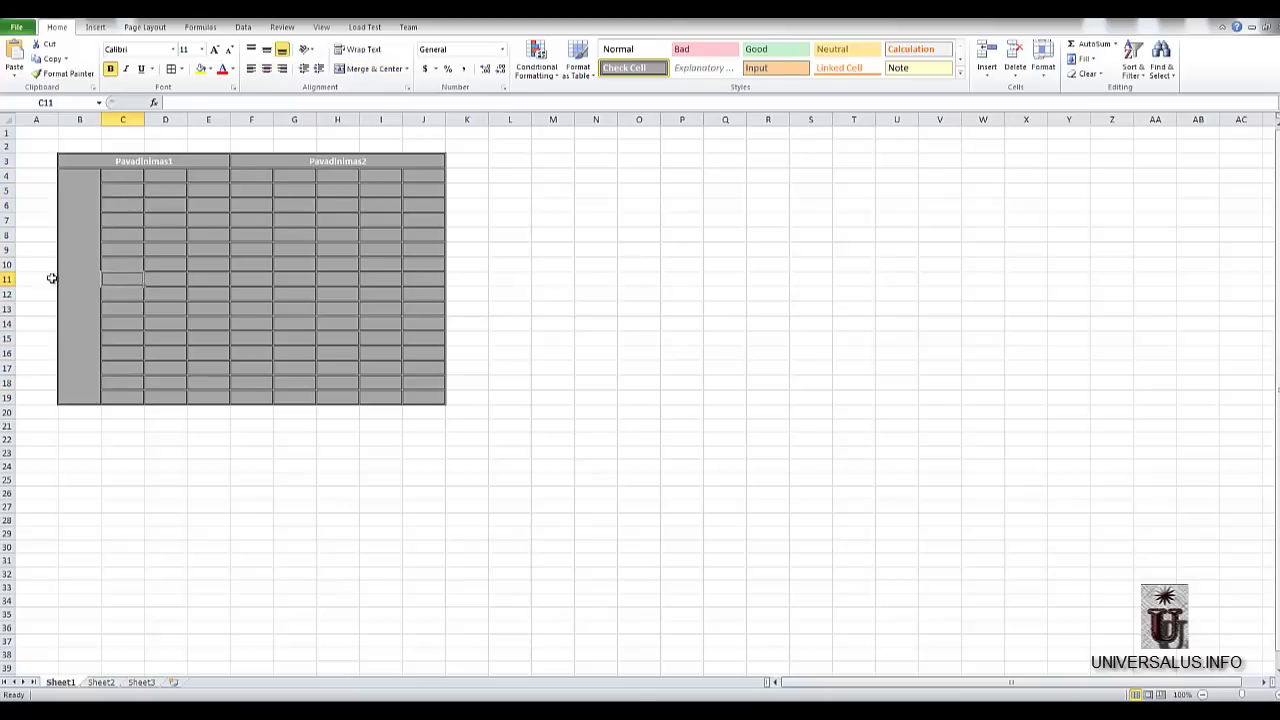
left_click(70, 248)
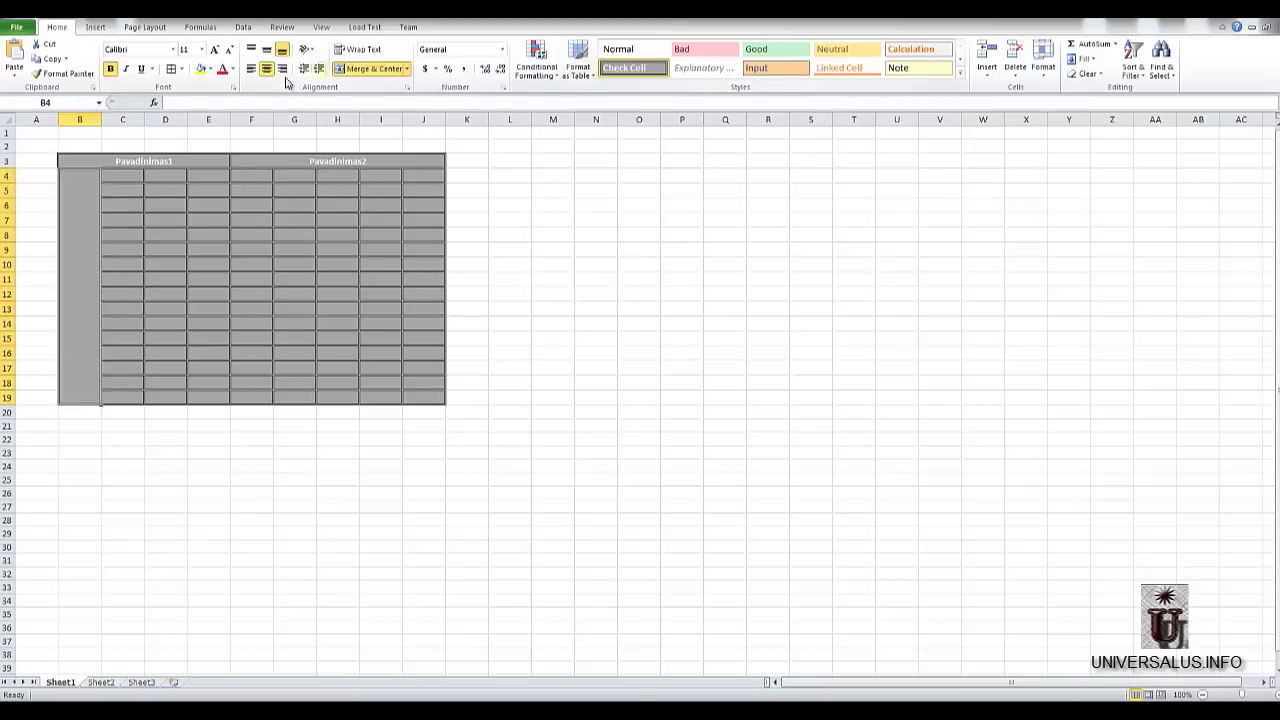
left_click(267, 50)
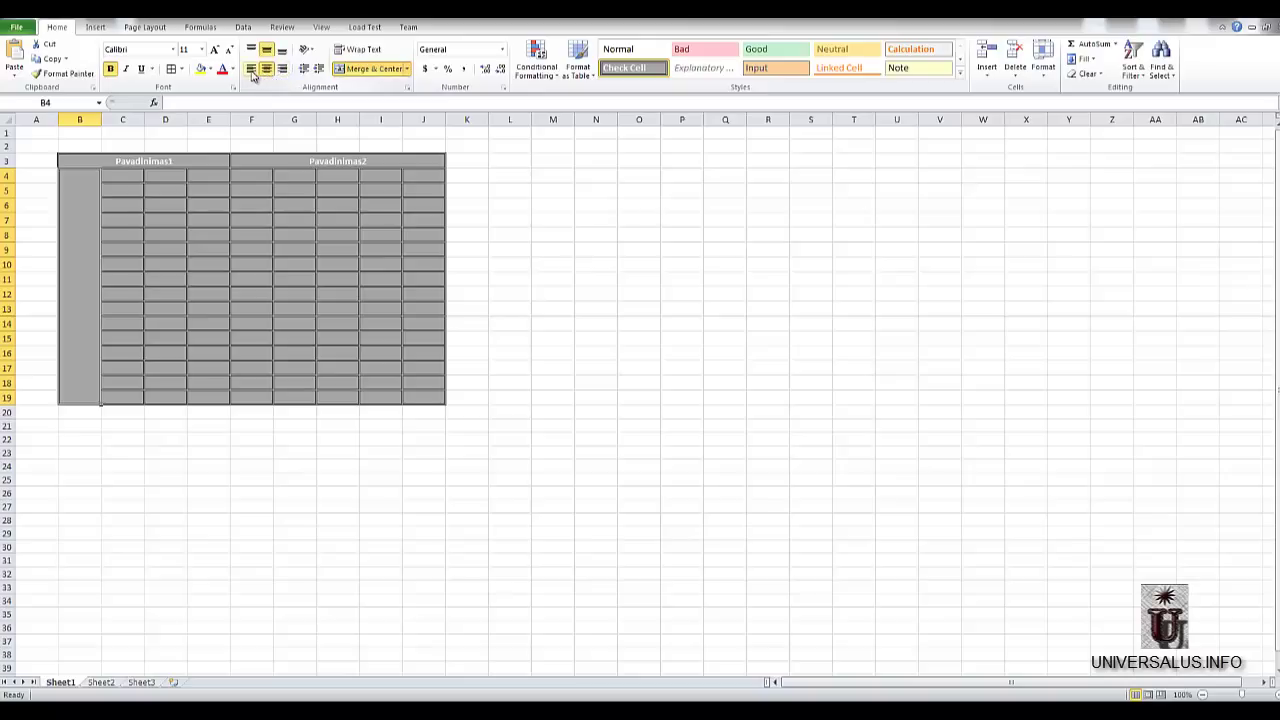
- Set the text orientation of the merged cell B4:B19 to Vertical Text and enter Tekstas in it
left_click(313, 51)
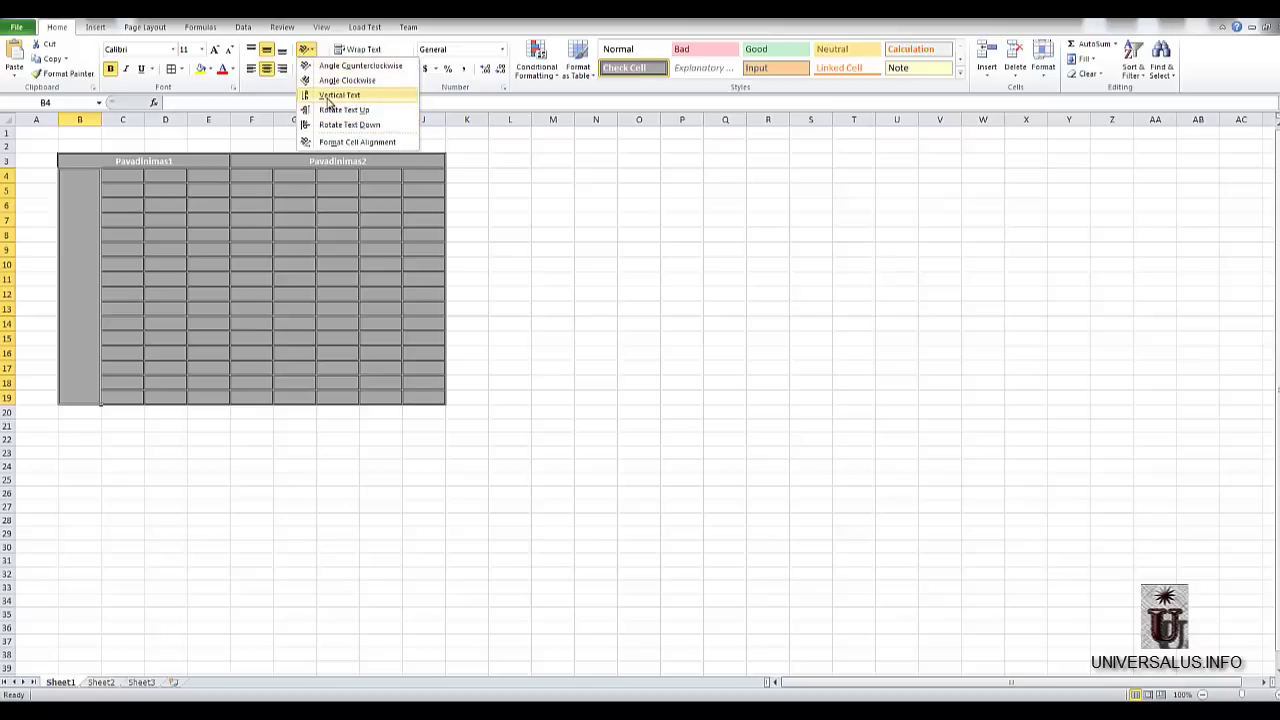
left_click(328, 97)
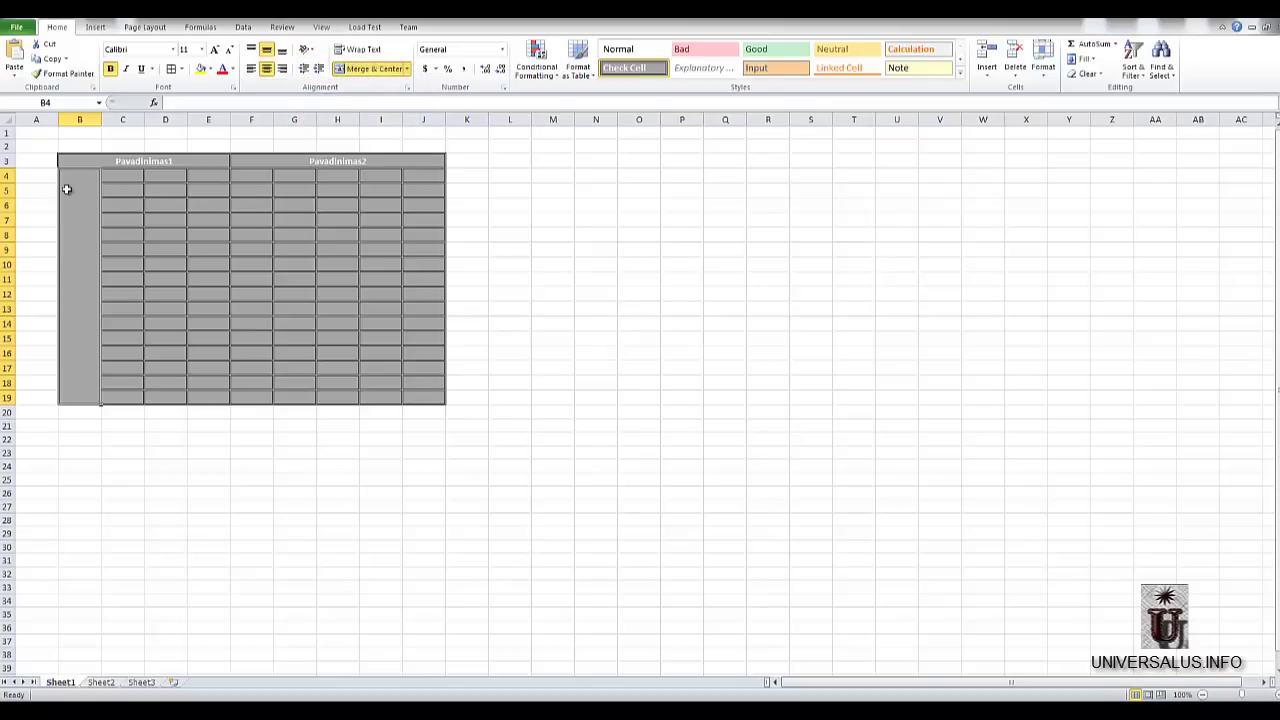
type("Tekstas")
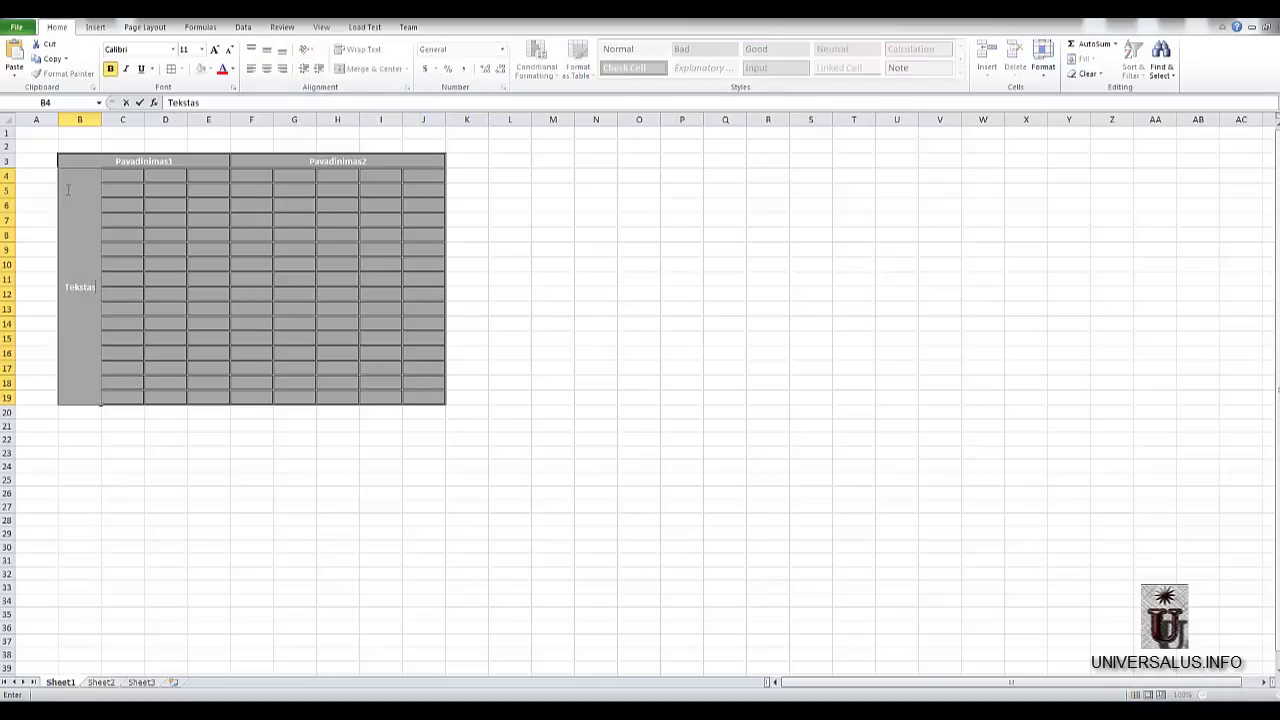
left_click(123, 262)
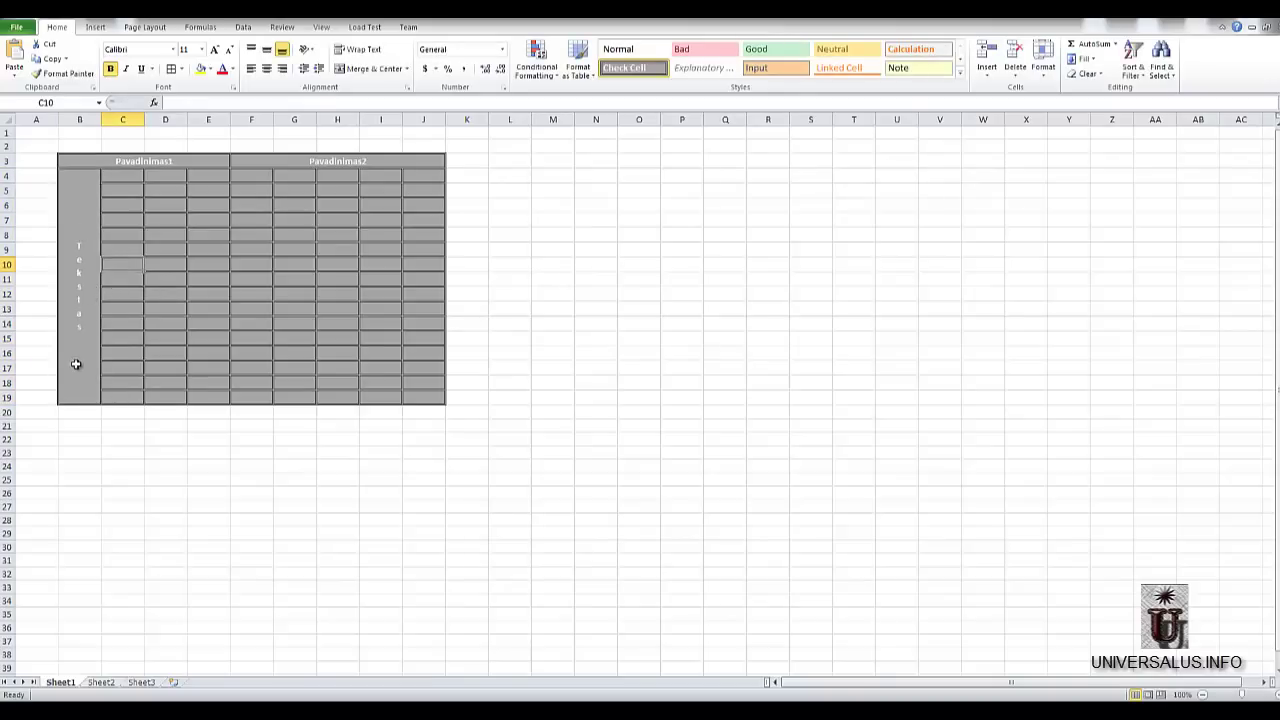
- Try Rotate Text Up on the merged Tekstas label in B4:B19, and set its orientation to Rotate Text Down
left_click(75, 265)
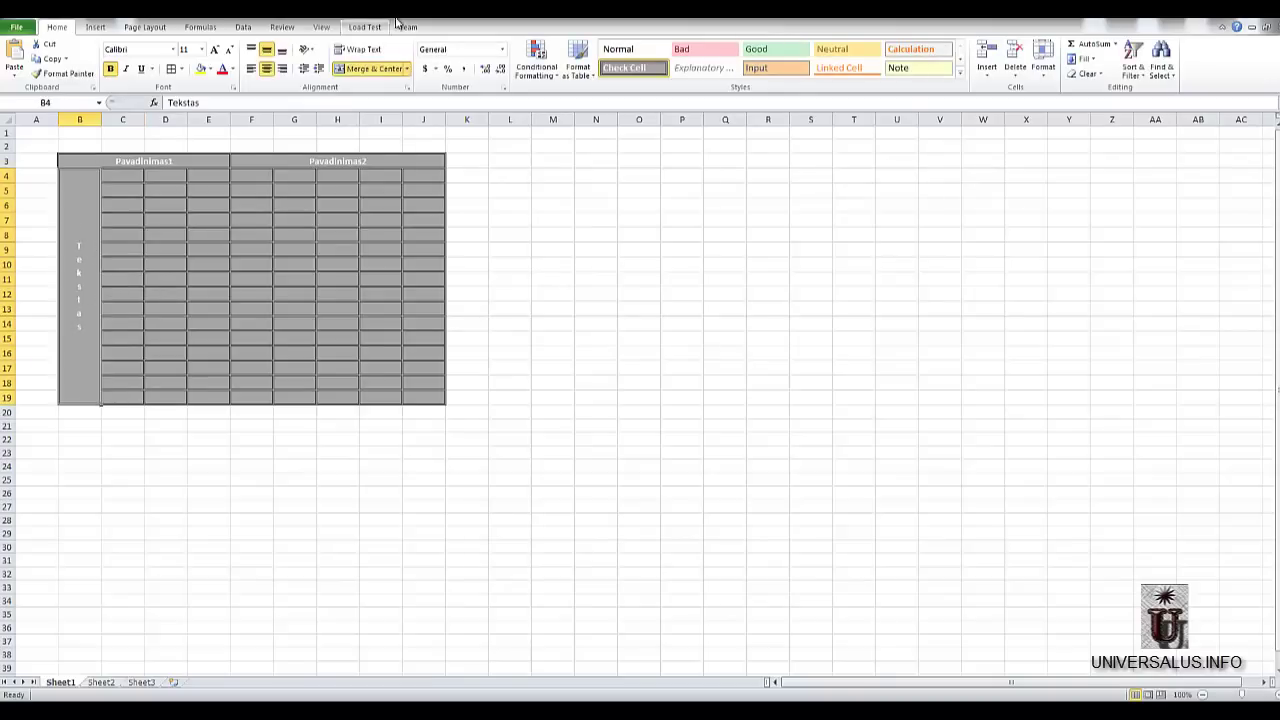
left_click(311, 52)
left_click(360, 110)
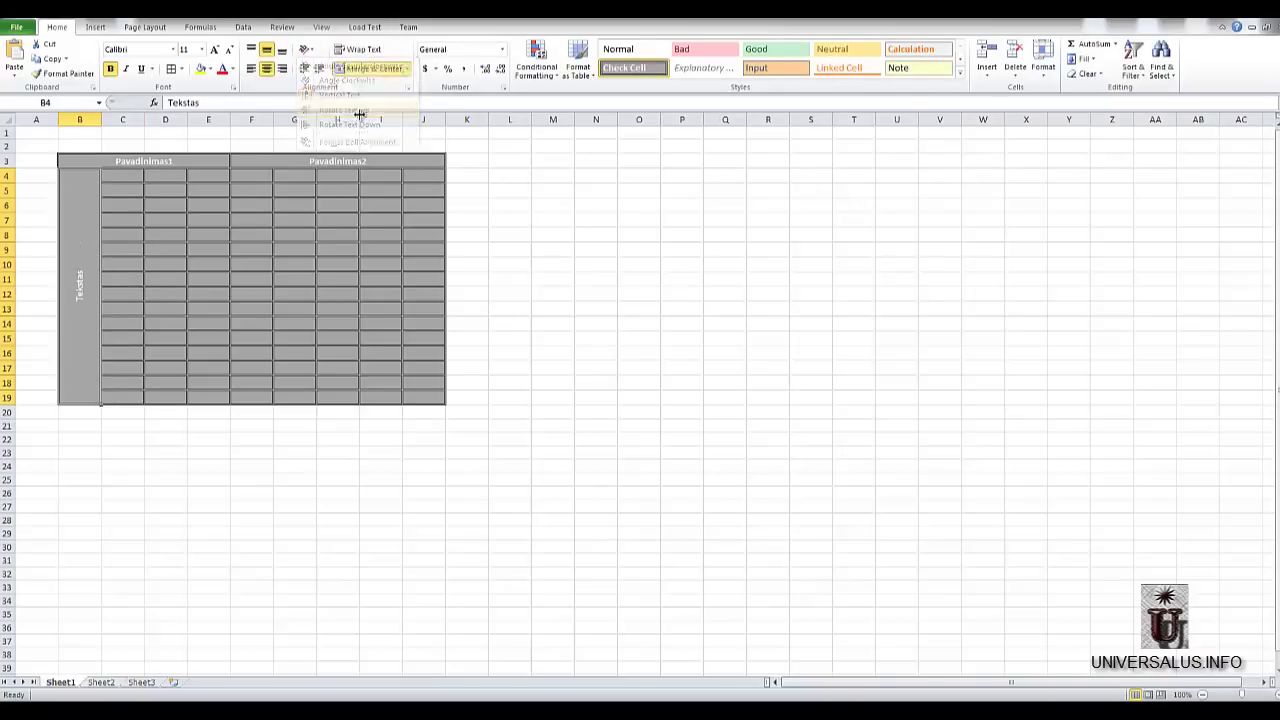
left_click(306, 49)
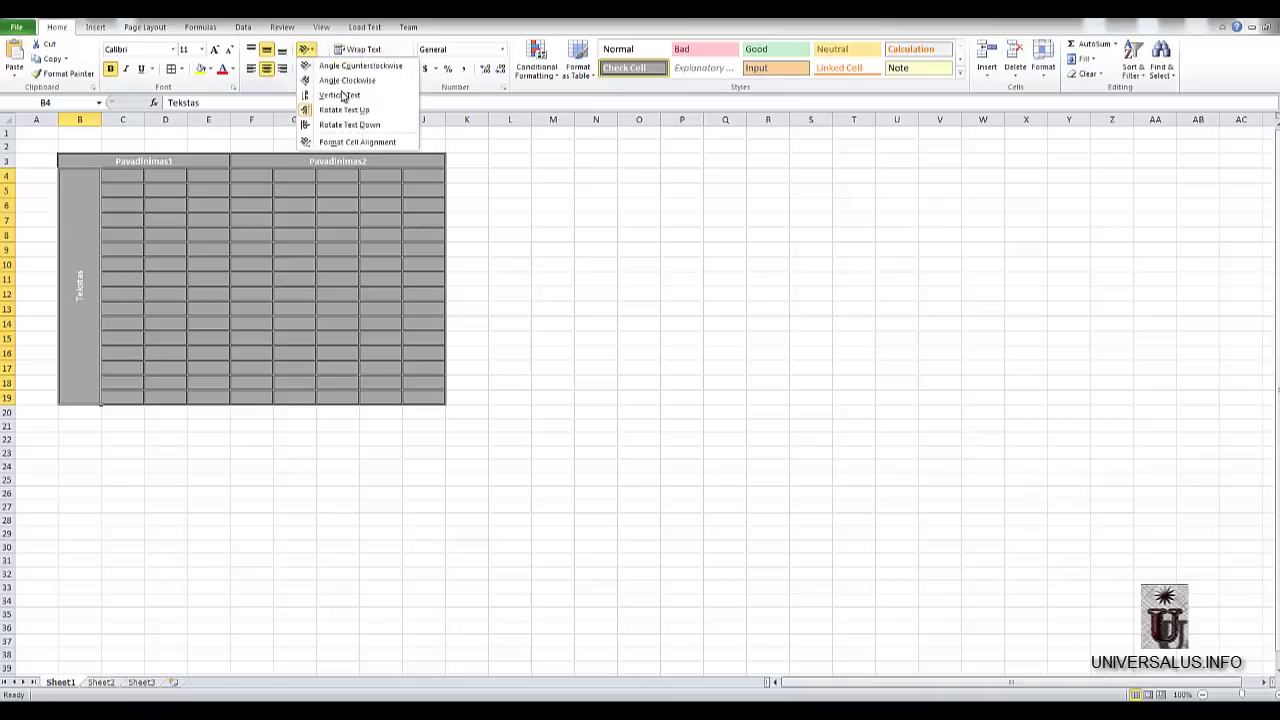
left_click(349, 126)
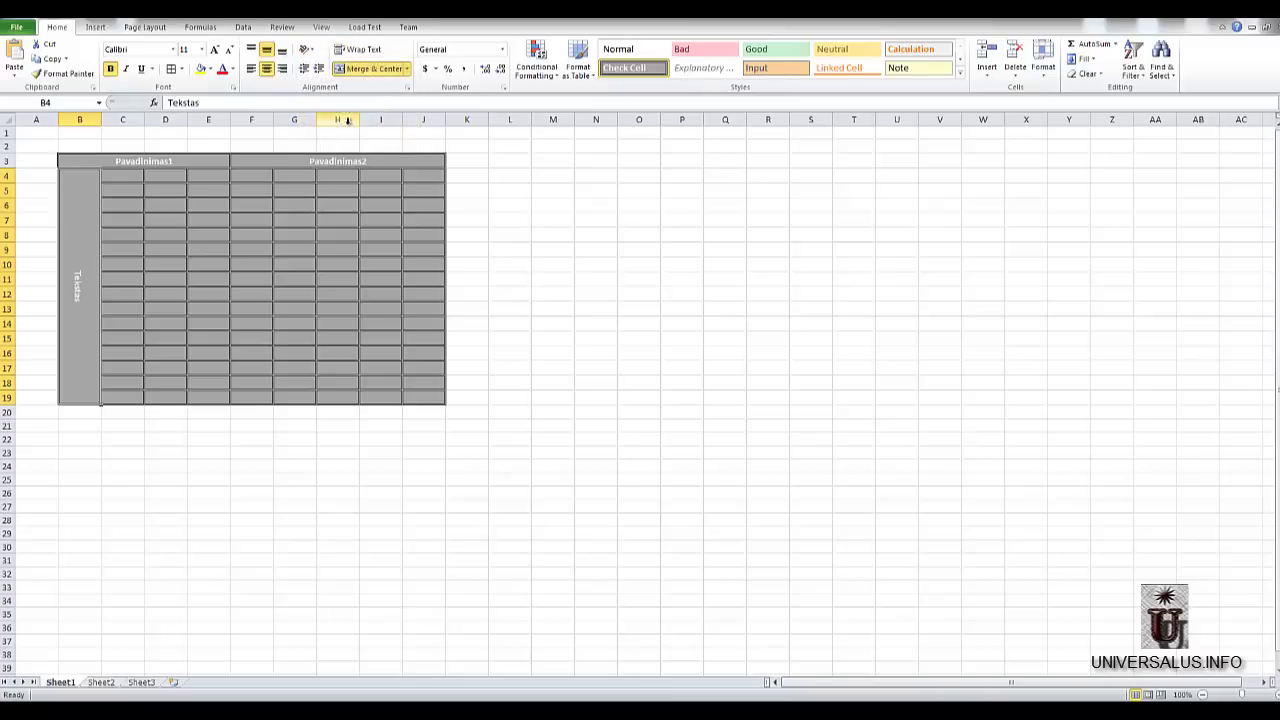
left_click(197, 210)
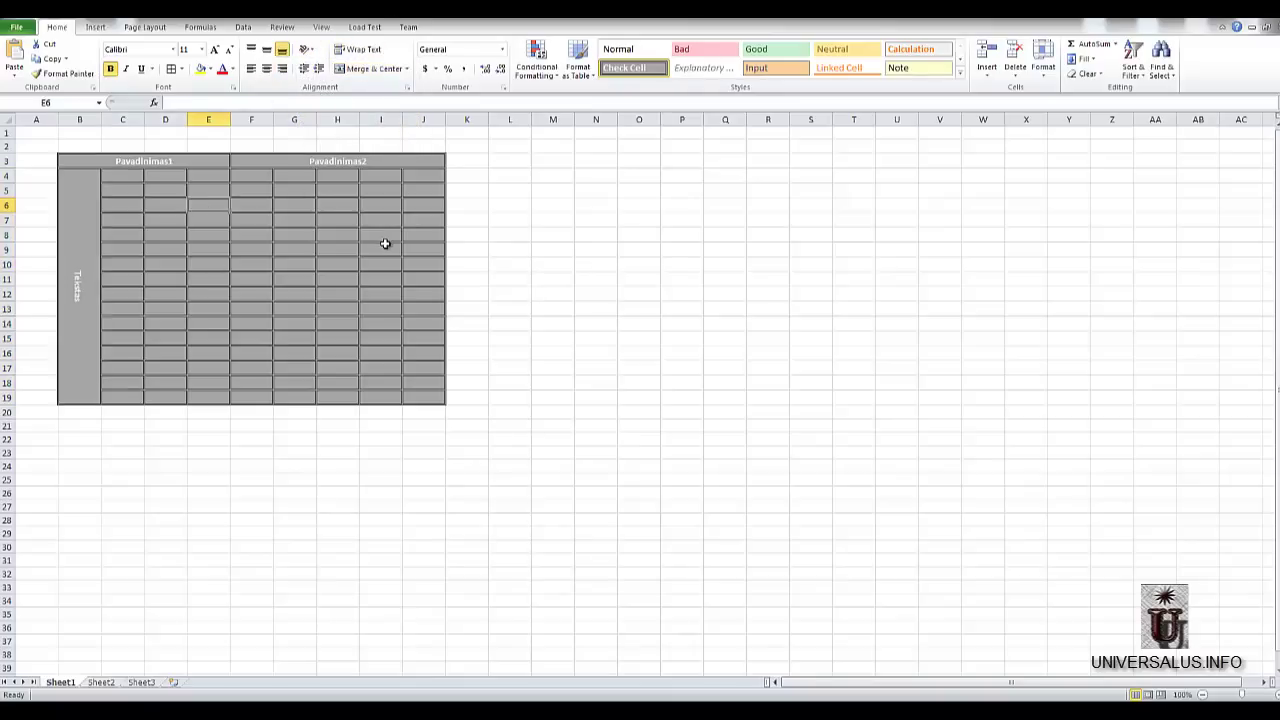
left_click(385, 244)
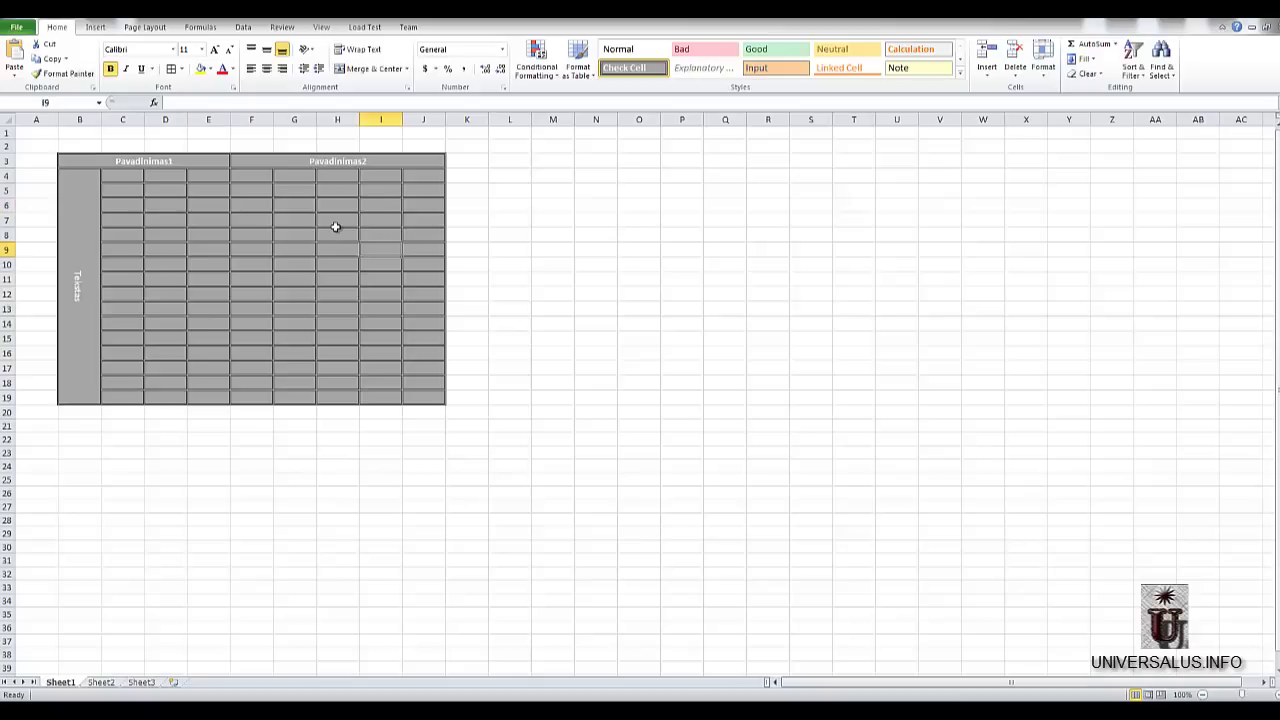
- Merge and center cells C4:E4 and enter the heading Sumos funkcija in the merged cell
left_click(121, 172)
left_click_drag(126, 177, 205, 176)
left_click(366, 69)
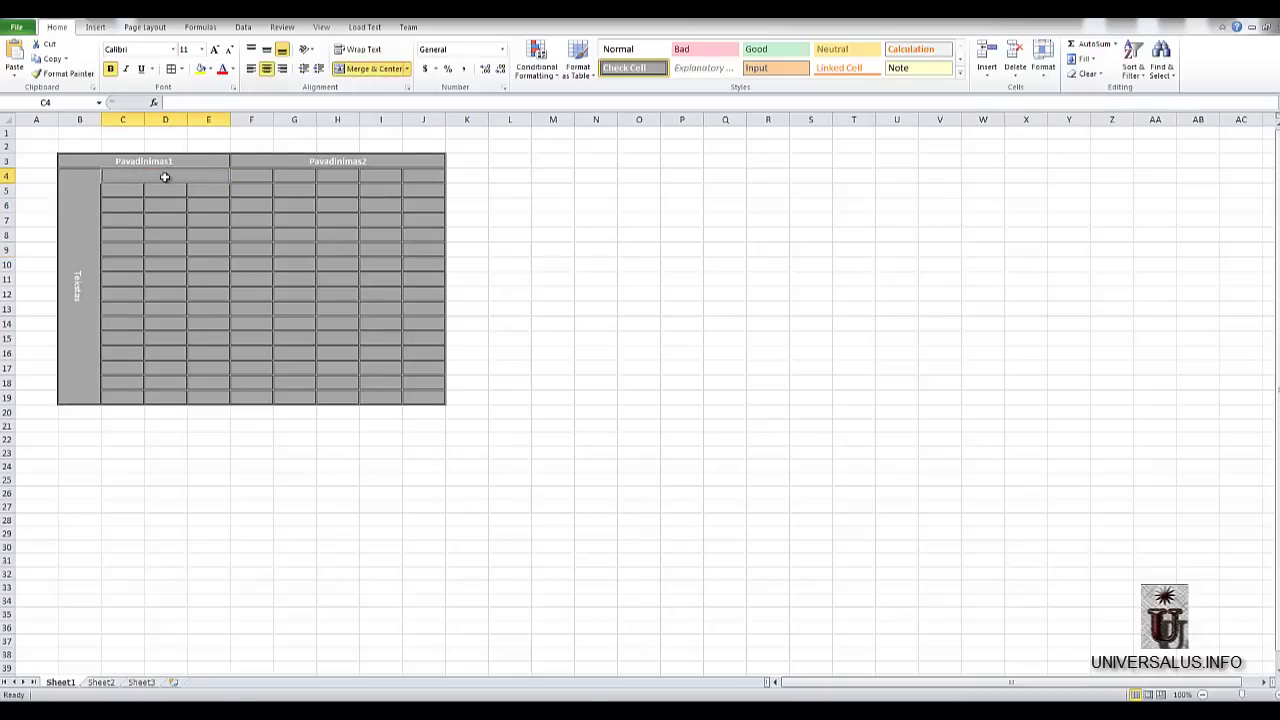
type("Sy")
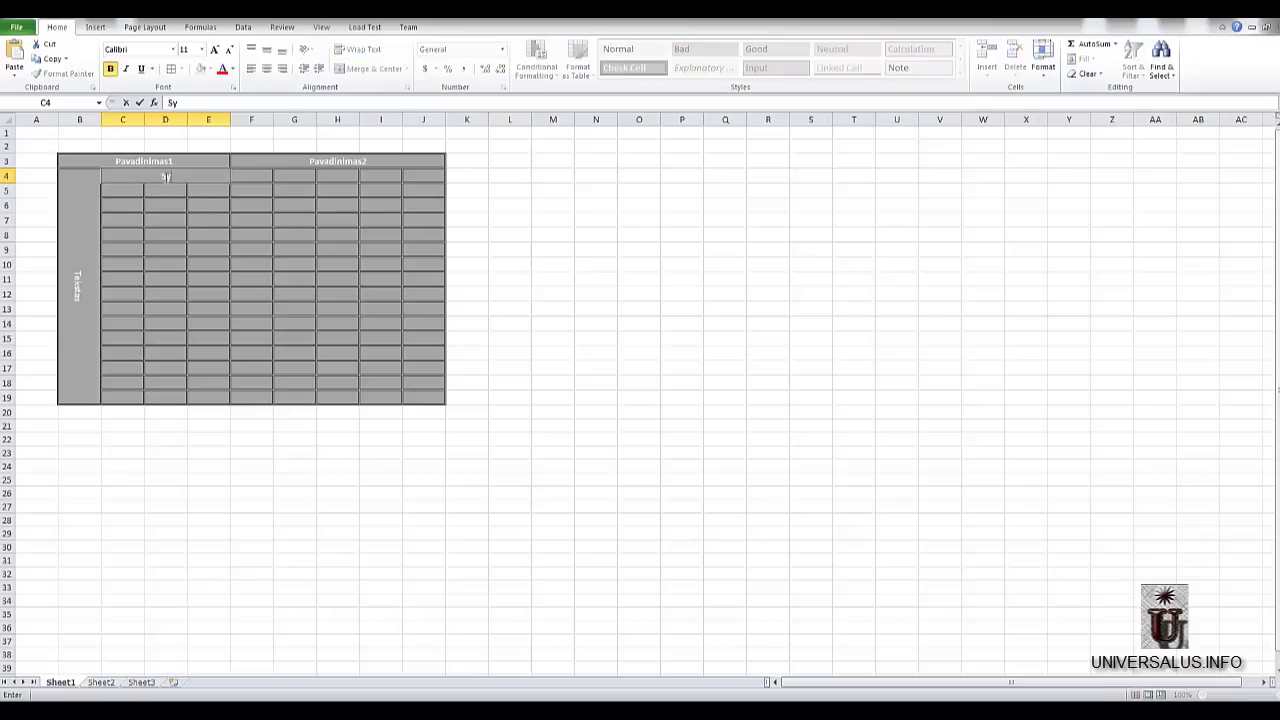
key("BackSpace")
key("BackSpace")
type("s funkcija")
left_click(275, 203)
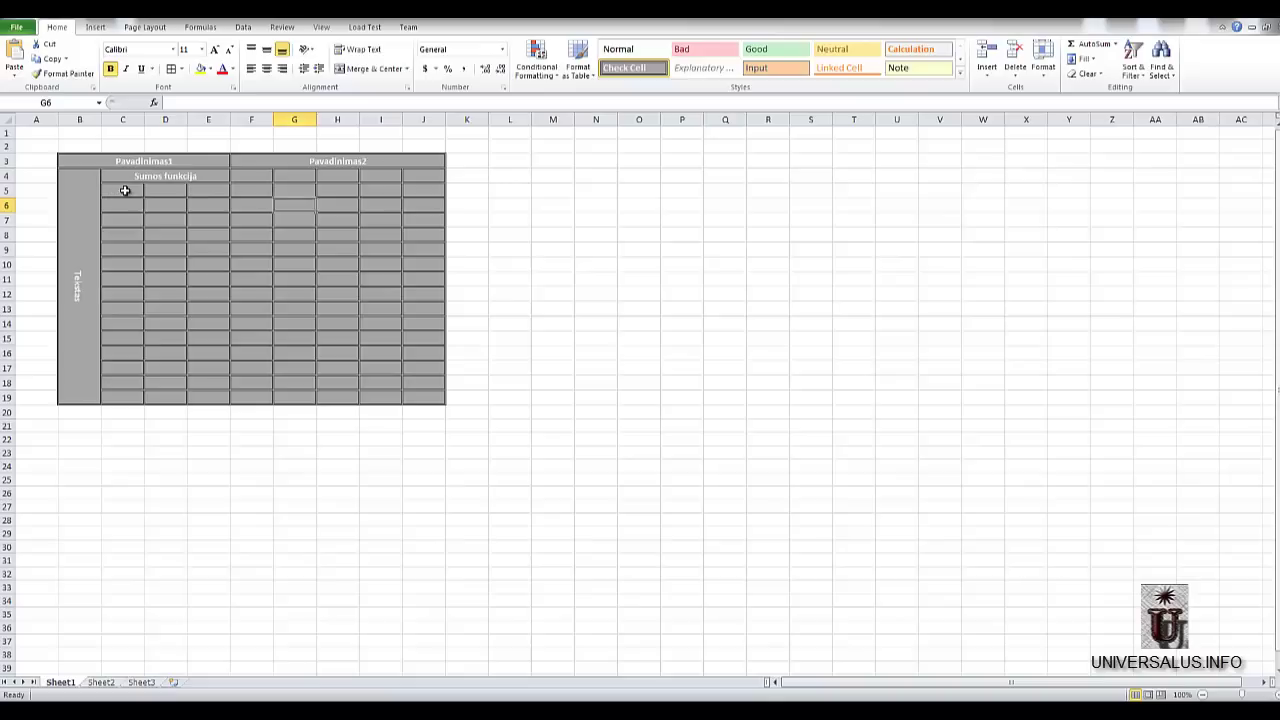
- Enter the column headings 1Skaičius, 2Skaičius and SUMA in cells C5, D5 and E5
mouse_move(124, 190)
left_mouse_down()
mouse_move(171, 188)
mouse_move(109, 189)
mouse_move(130, 189)
left_mouse_up()
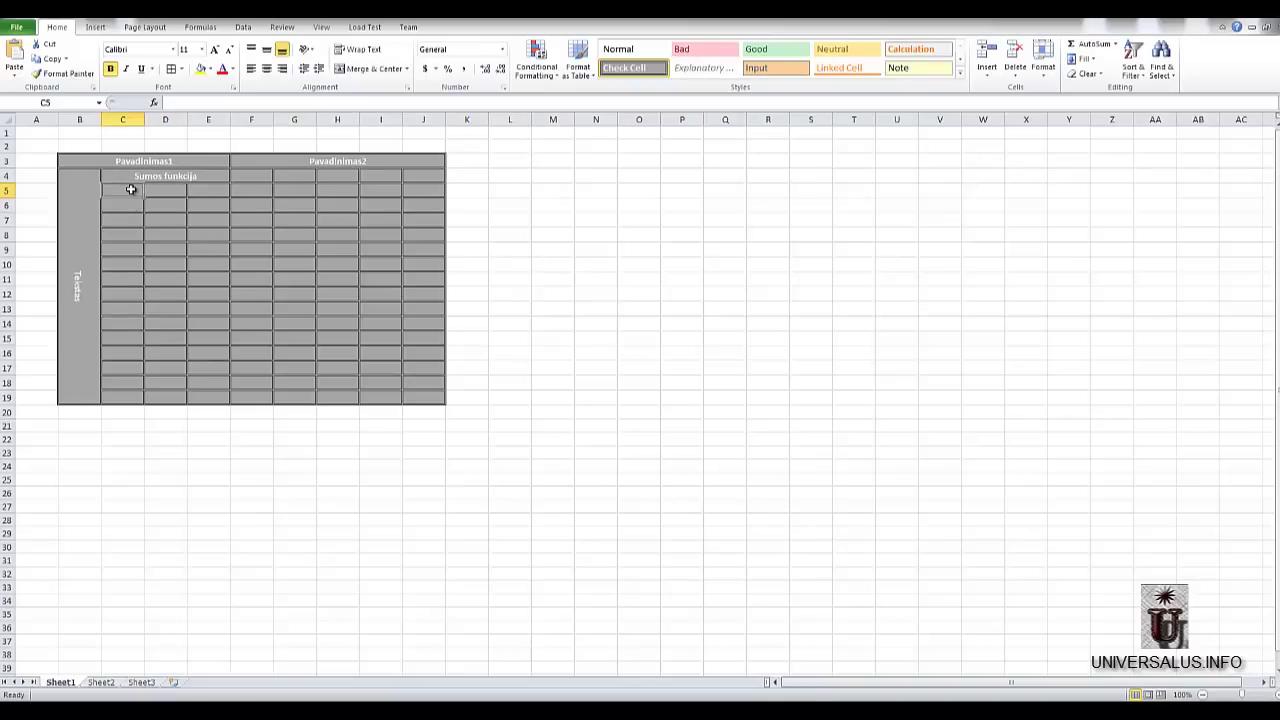
type("1Skaičius")
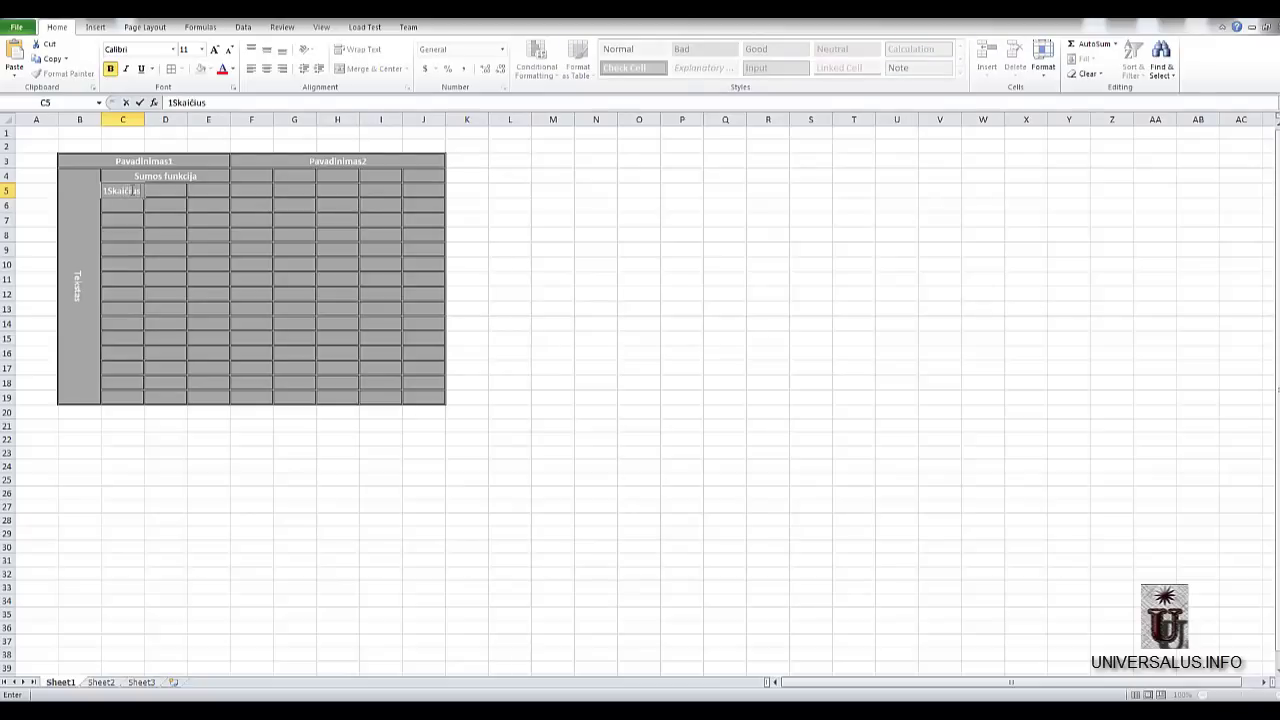
left_click(152, 190)
type("2Skaičius")
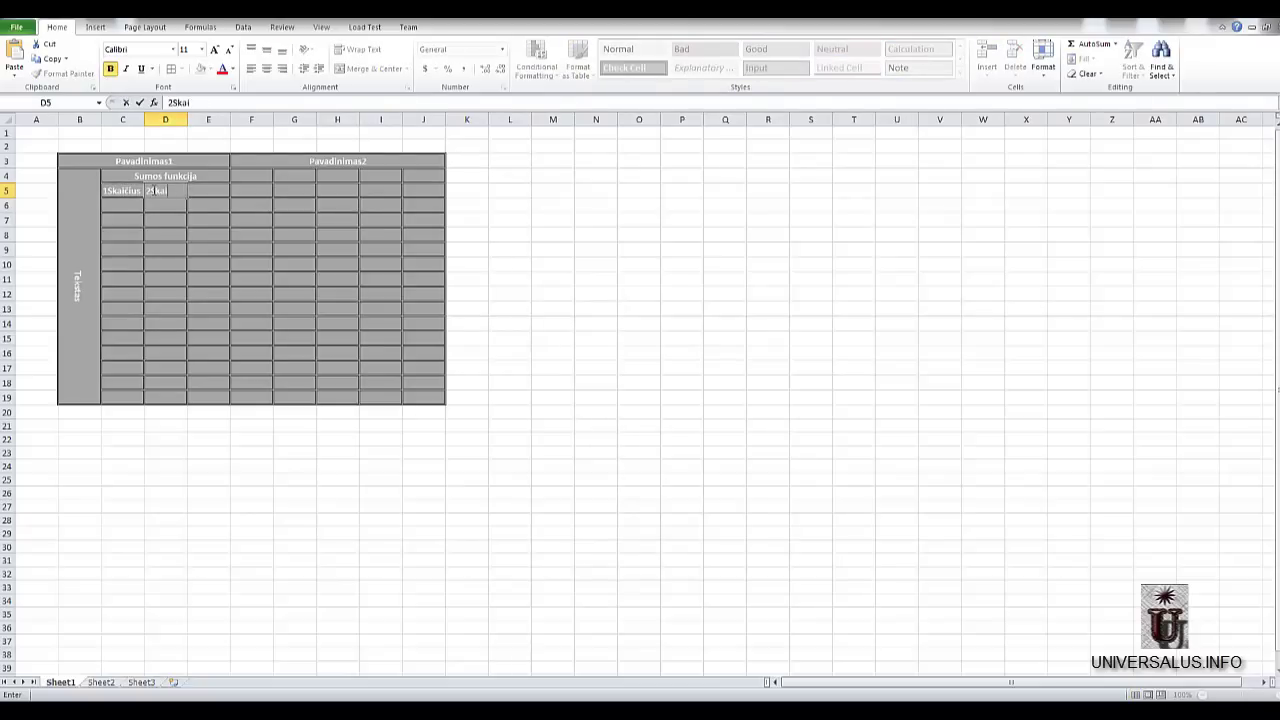
left_click(208, 190)
type("SUMA")
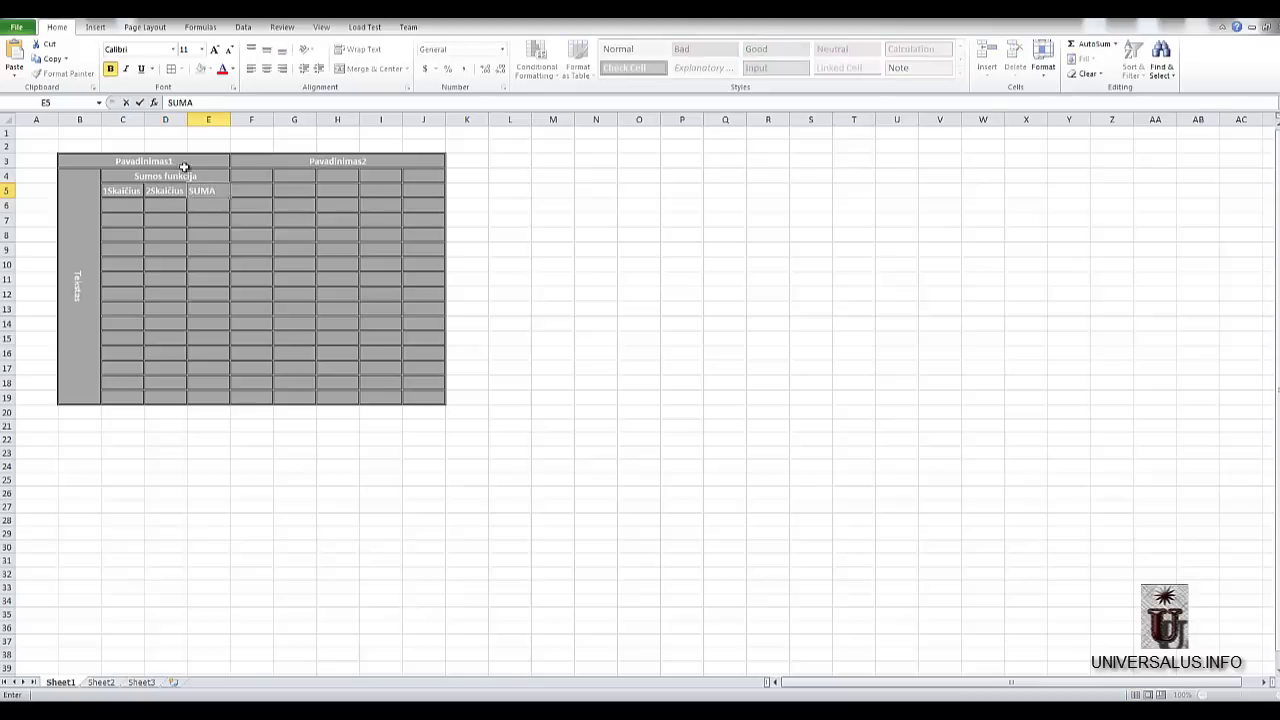
left_click(157, 200)
- Fill cells C6:C19 with 122, 333, 45, 4, 5454, 34, 3, 43, 4, 34, 646, 753, 43 and 43
left_click(117, 203)
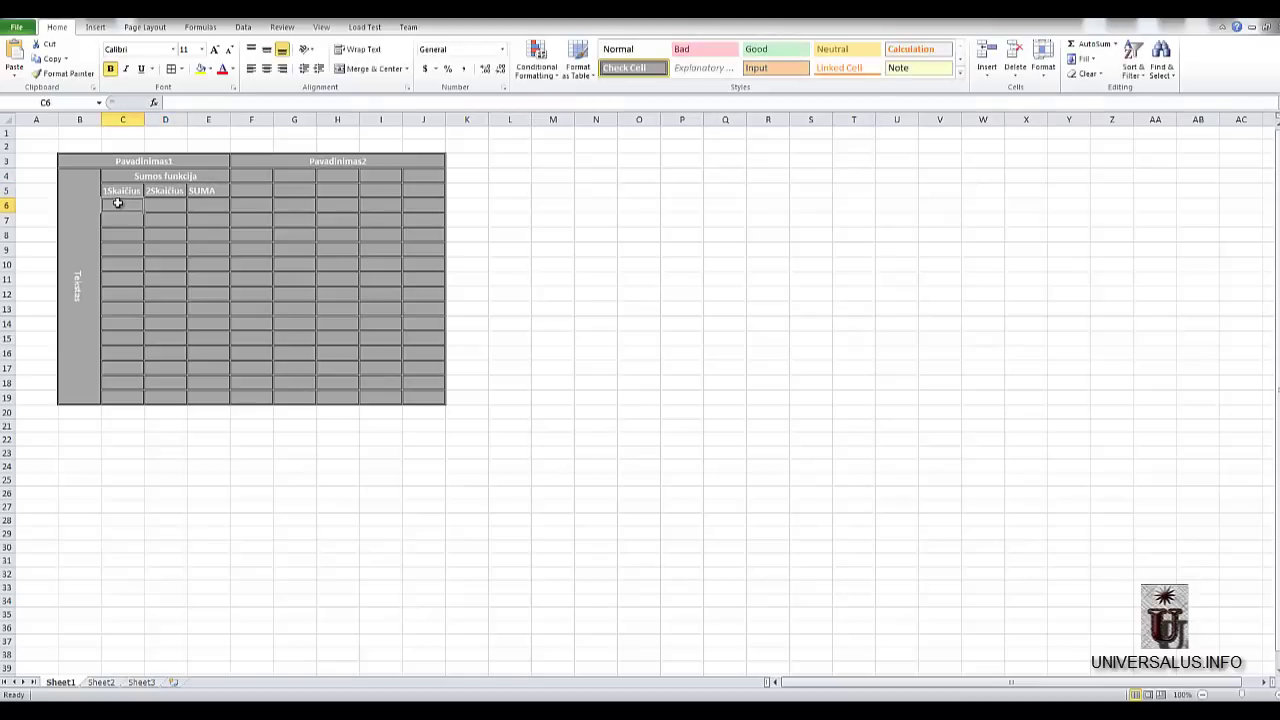
type("0")
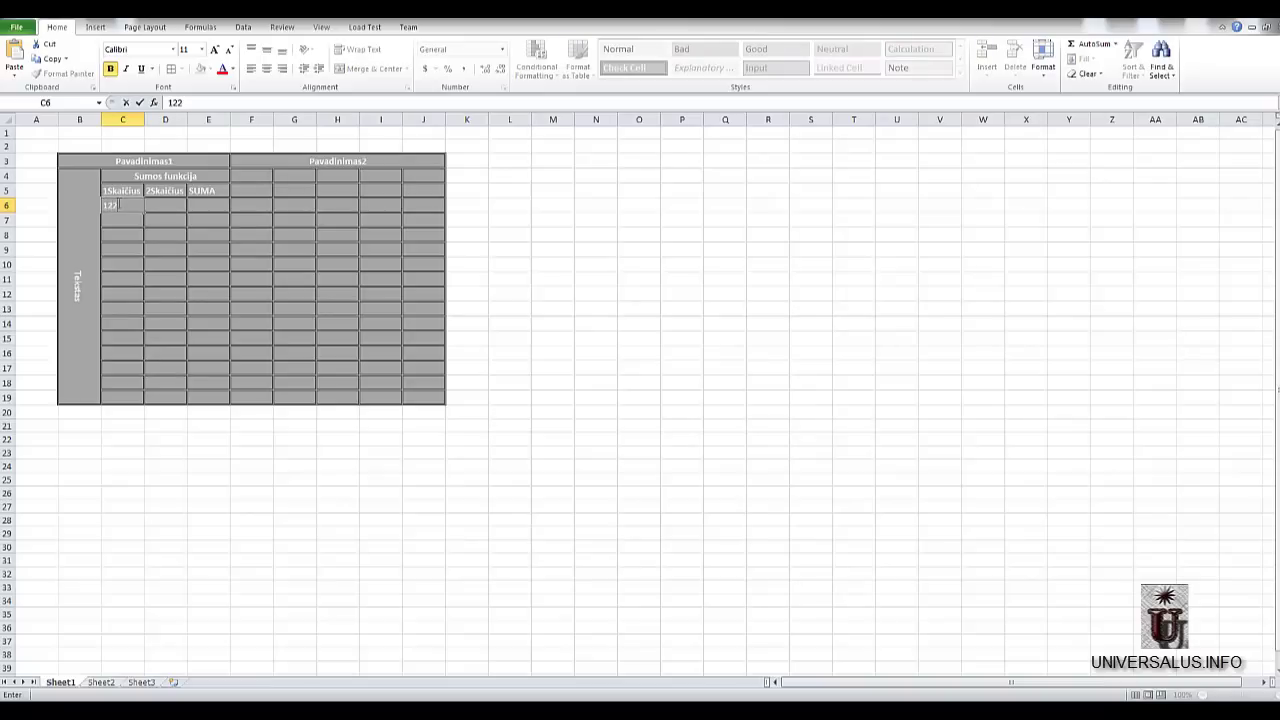
type("22")
key("Return")
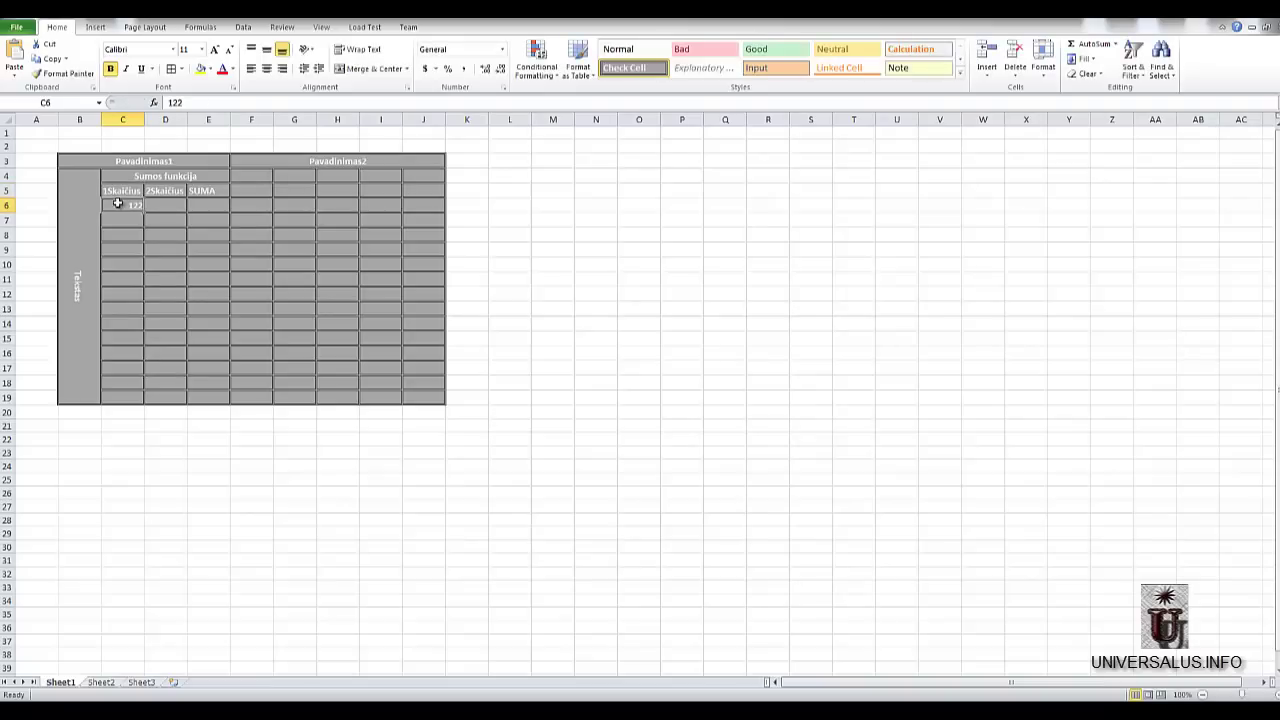
type("333")
key("Return")
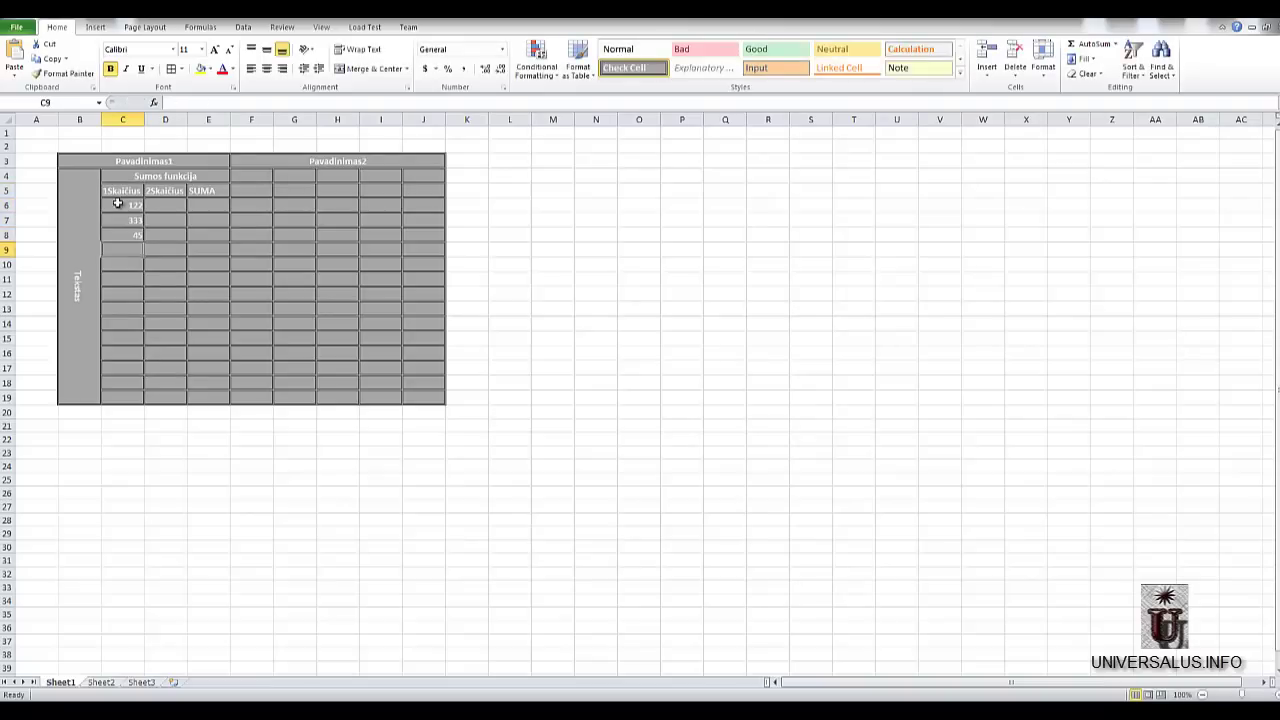
type("4 5454 34 3 43 4 34")
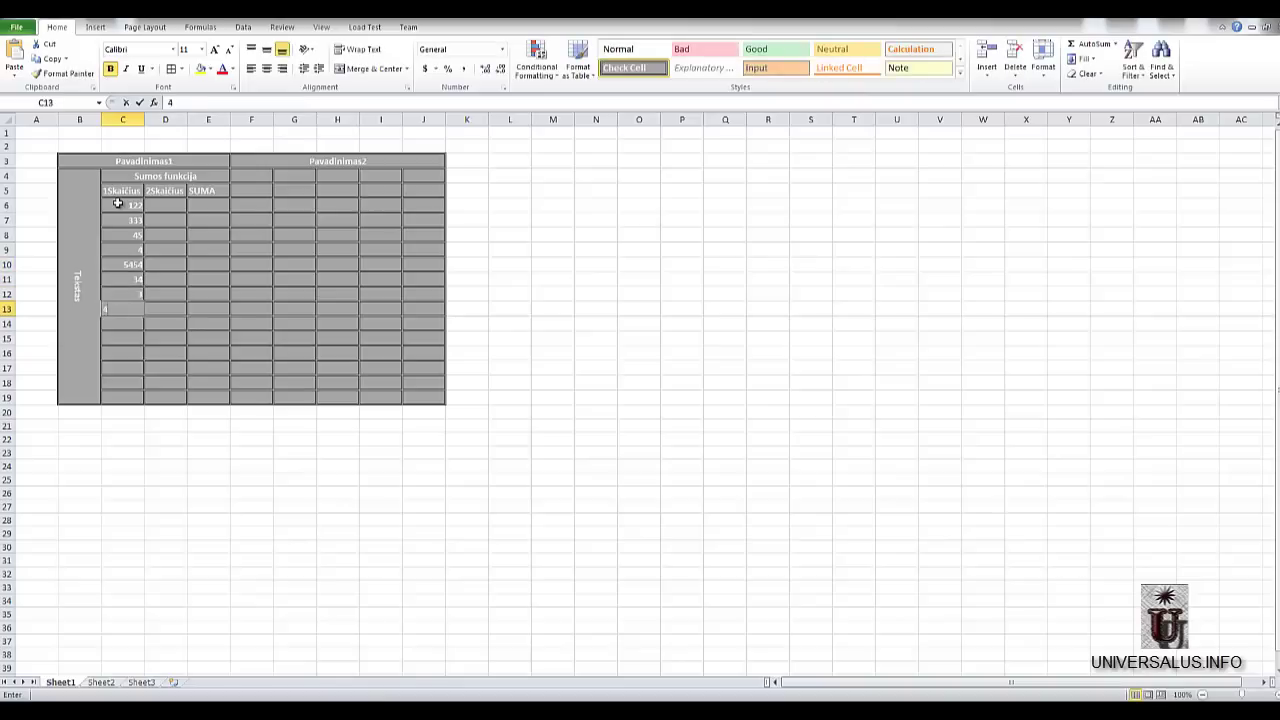
key("Return")
type("646")
key("Return")
type("753")
key("Return")
type("43")
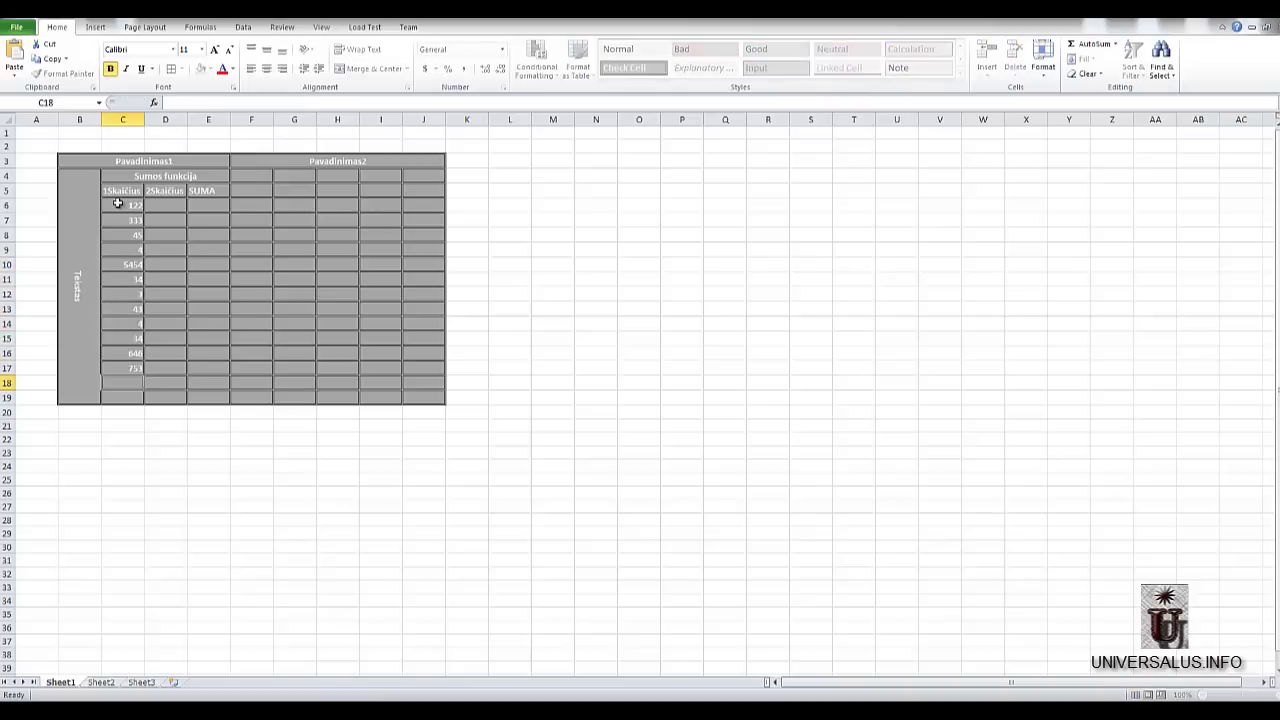
key("Return")
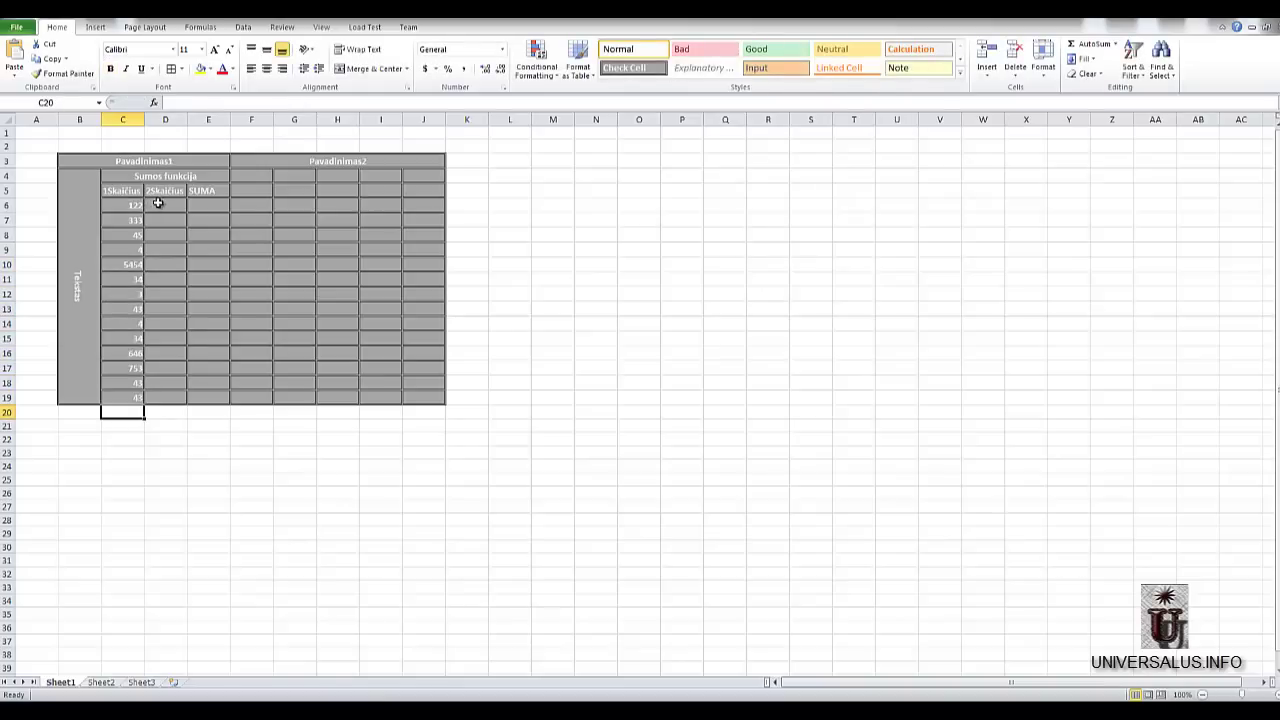
- Fill cells D6:D11 under 2Skaičius with 423, 3432, 234, 4, 23423 and 32
left_click(164, 205)
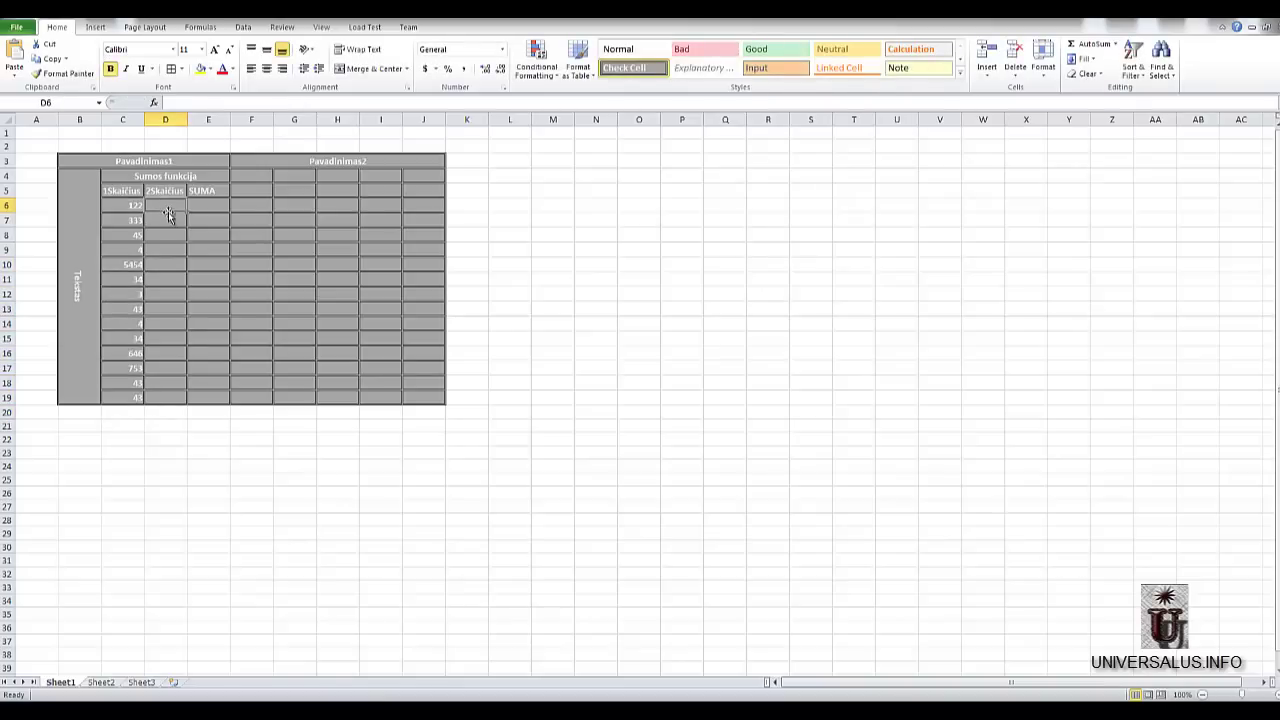
type("423")
key("Return")
type("3432")
key("Return")
type("234")
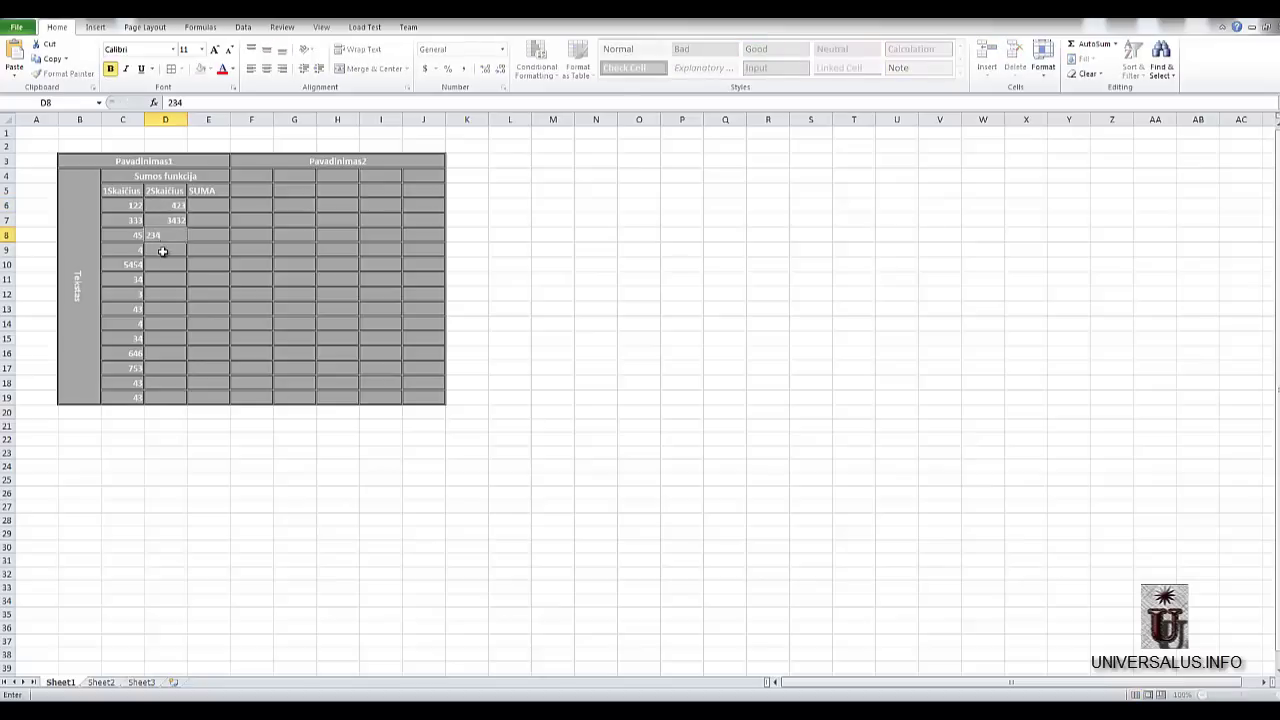
key("Return")
type("4")
key("Return")
type("23423")
key("Return")
type("32")
left_click(174, 308)
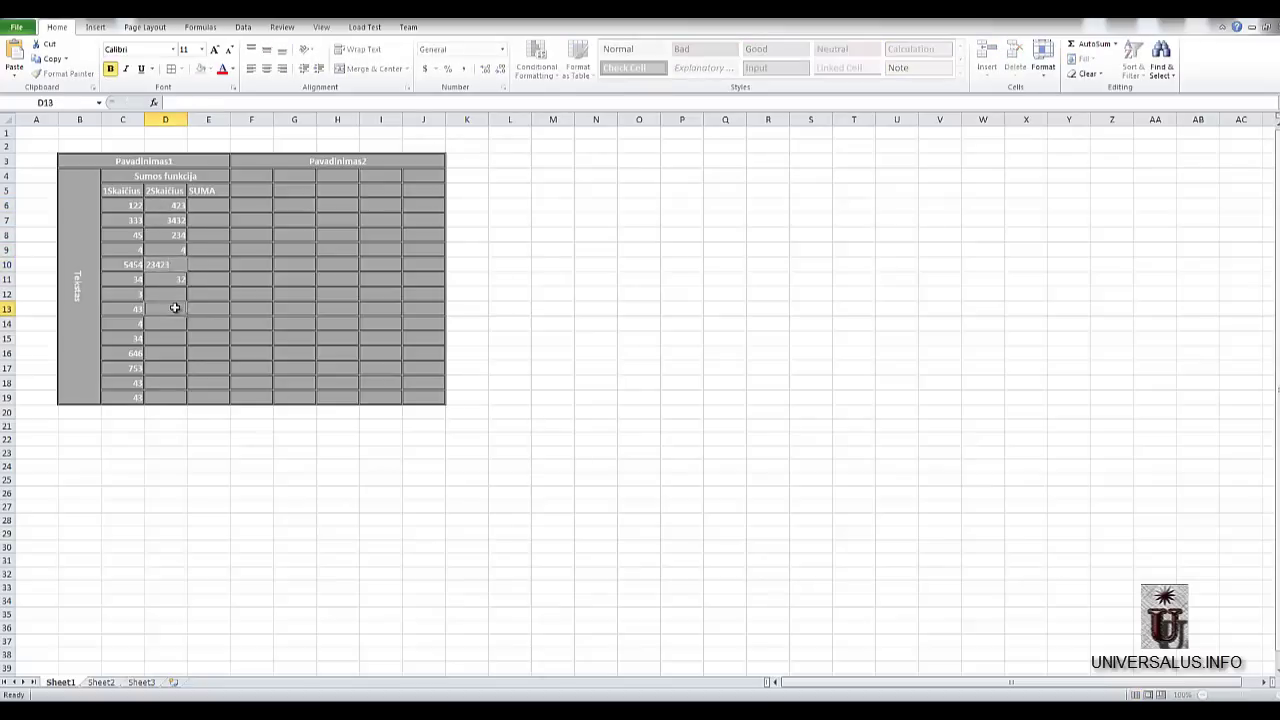
- Fill cells D12:D19 with 32423, 23423, 2342, 234, 234234, 234, 654 and 534
left_click(163, 294)
type("32423")
key("Return")
type("23423")
key("Return")
type("234")
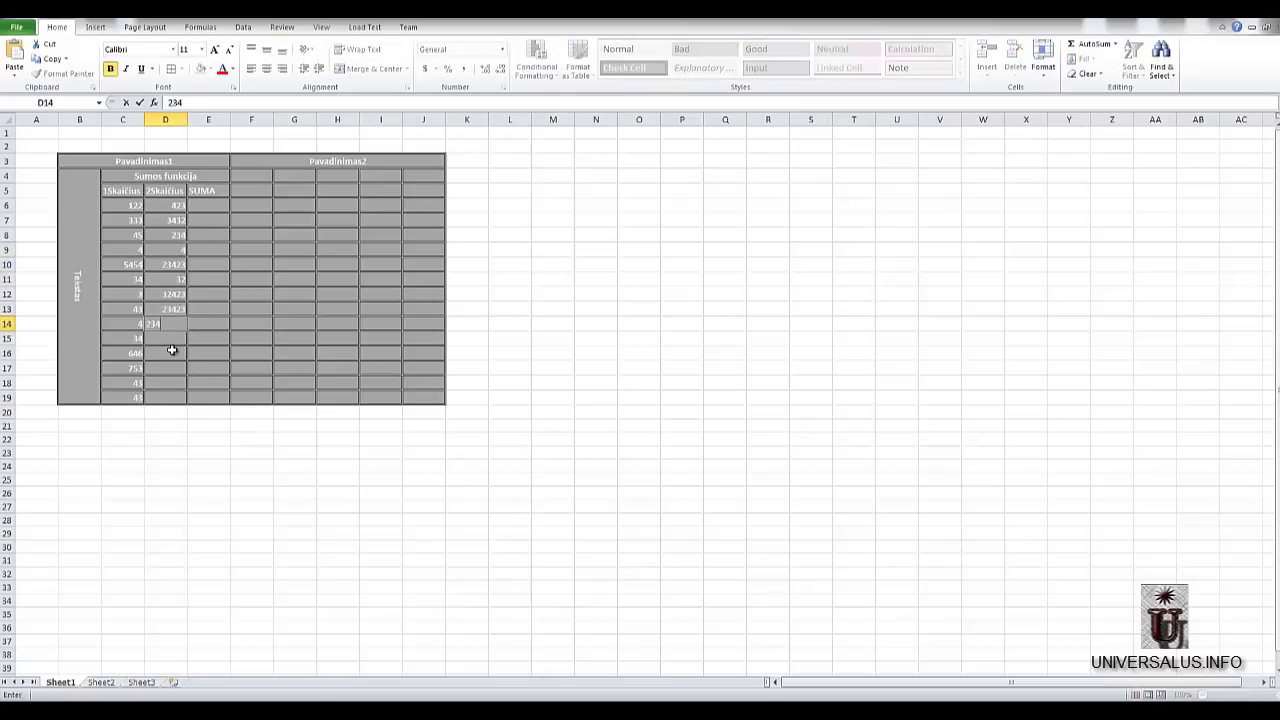
type("2")
left_click(172, 350)
type("234234")
key("Return")
type("234")
key("Return")
type("654")
key("Return")
type("534")
left_click(207, 236)
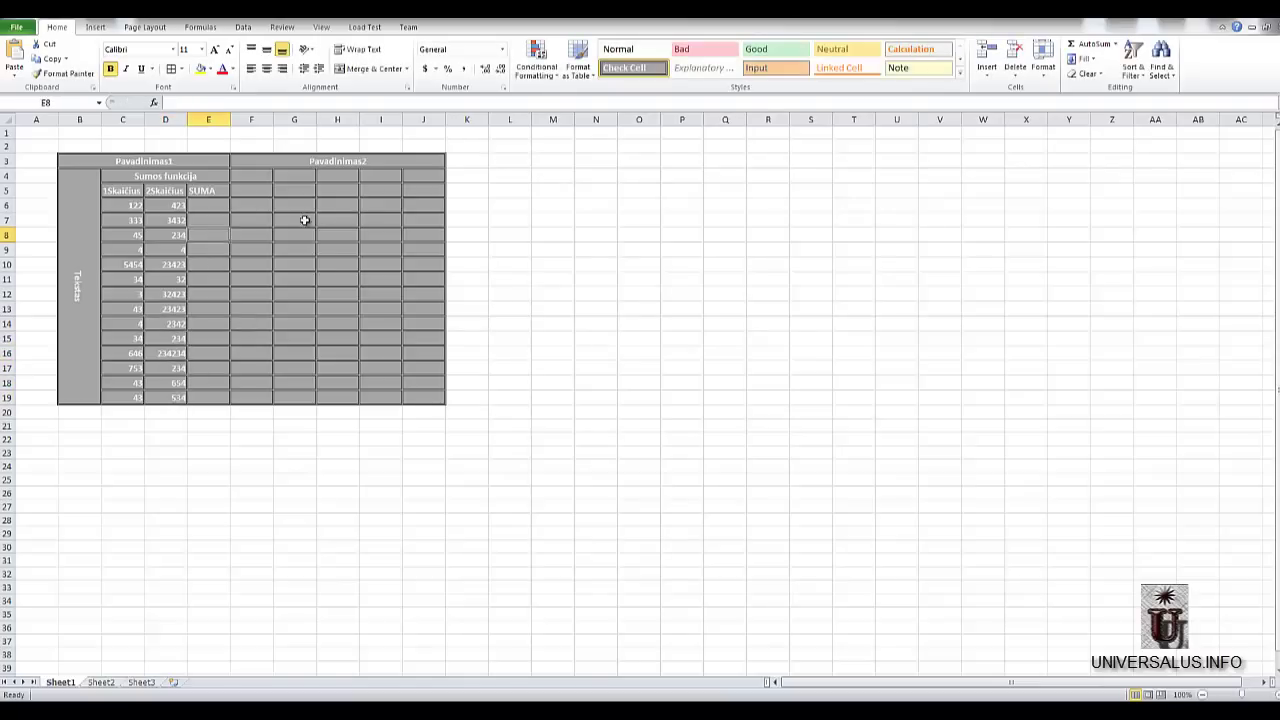
- Widen column E to about twice its width and center the contents of C5:E19 horizontally and vertically
left_click(208, 206)
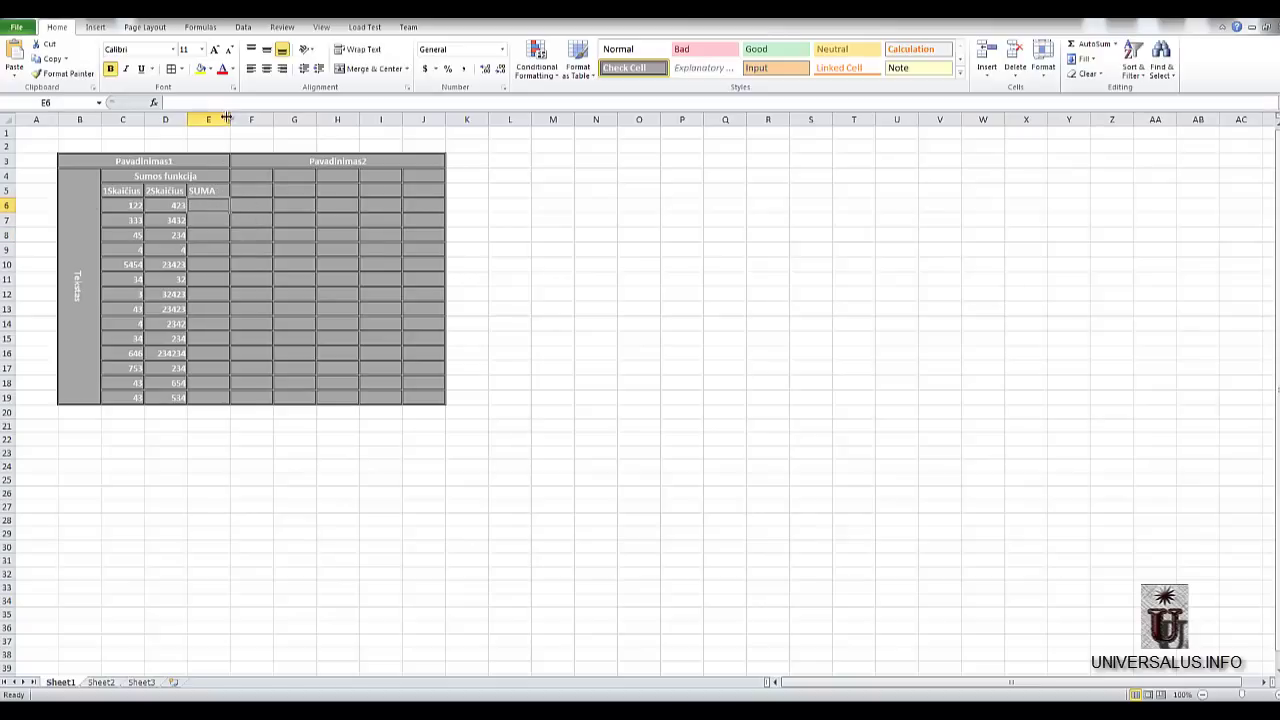
left_click_drag(228, 119, 281, 118)
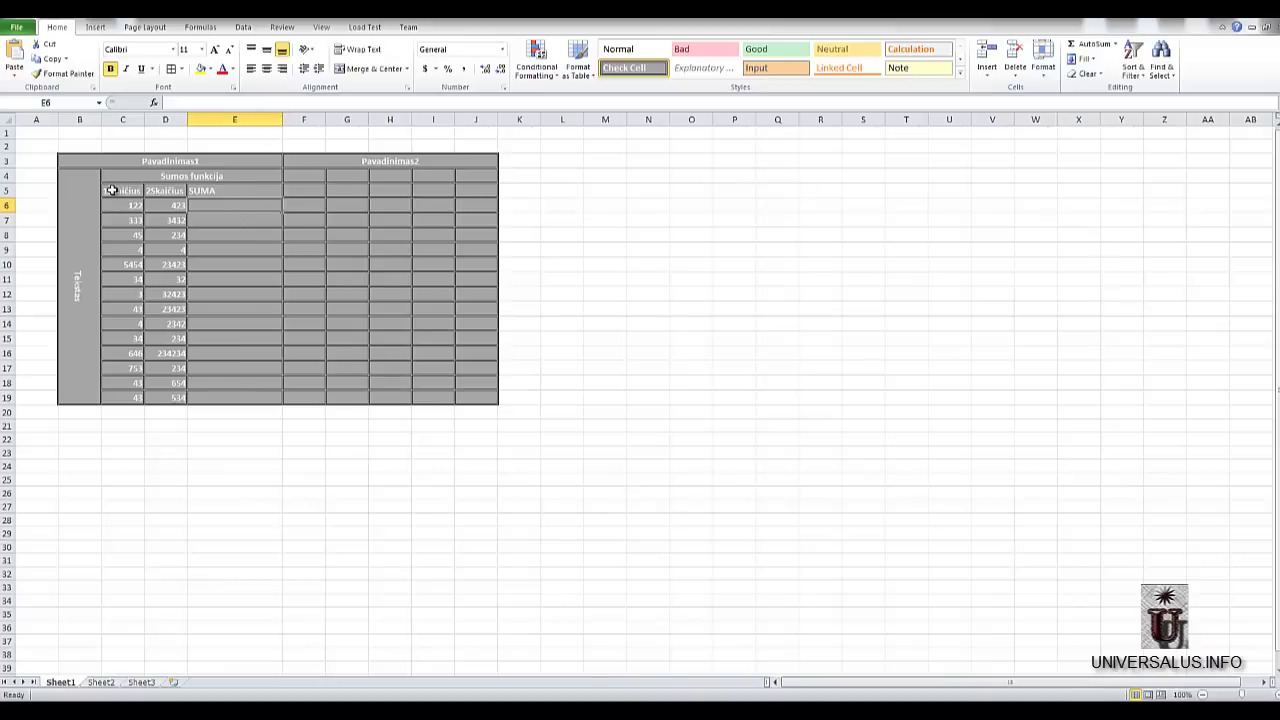
left_click_drag(110, 190, 230, 398)
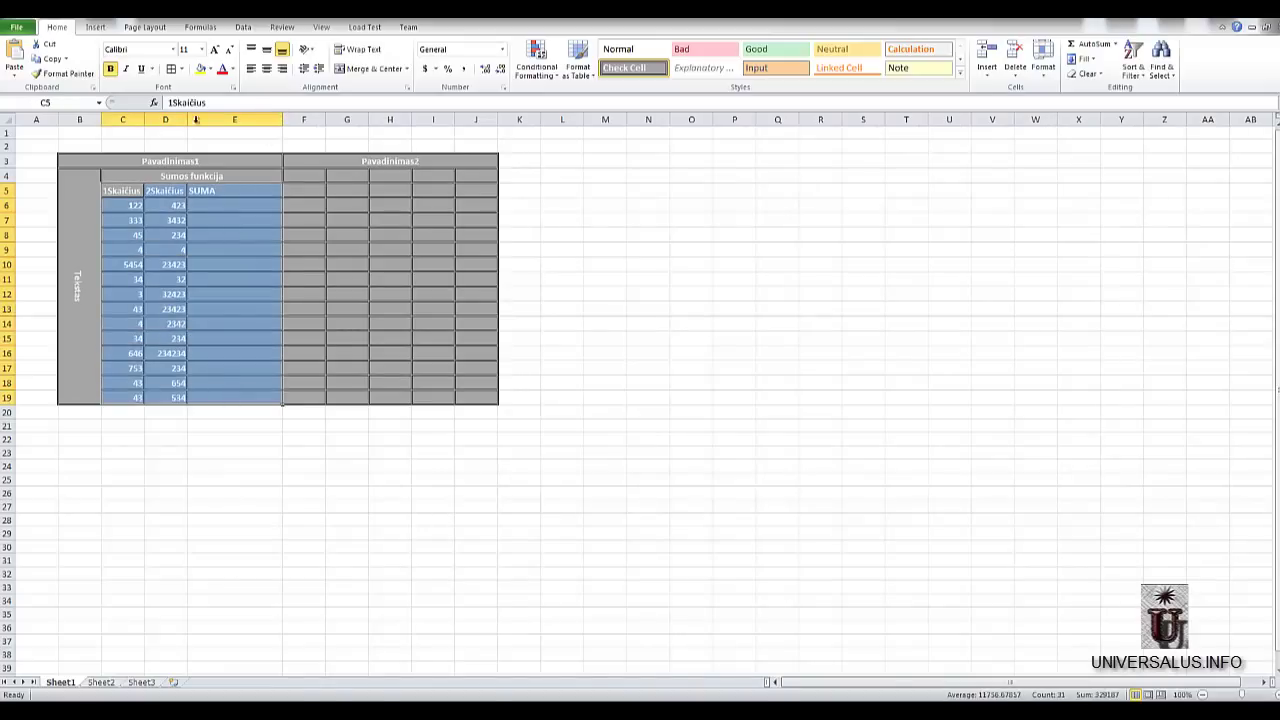
left_click(266, 49)
left_click(266, 68)
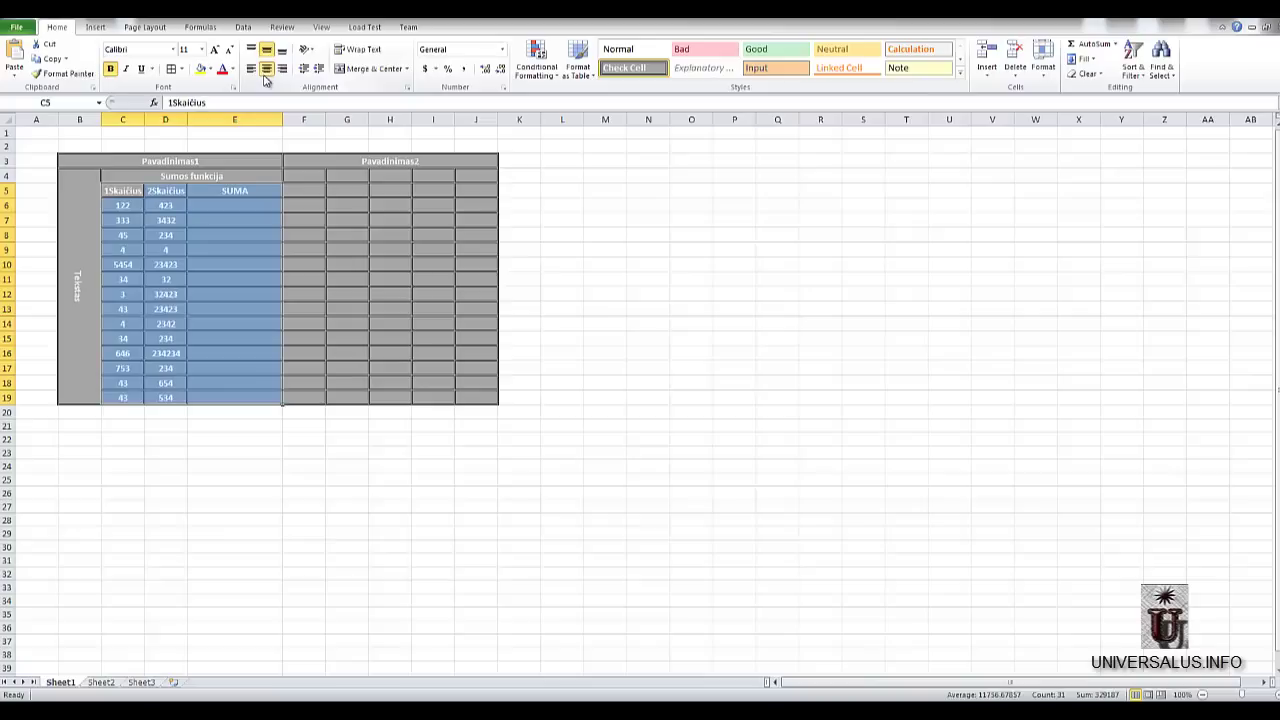
left_click(196, 250)
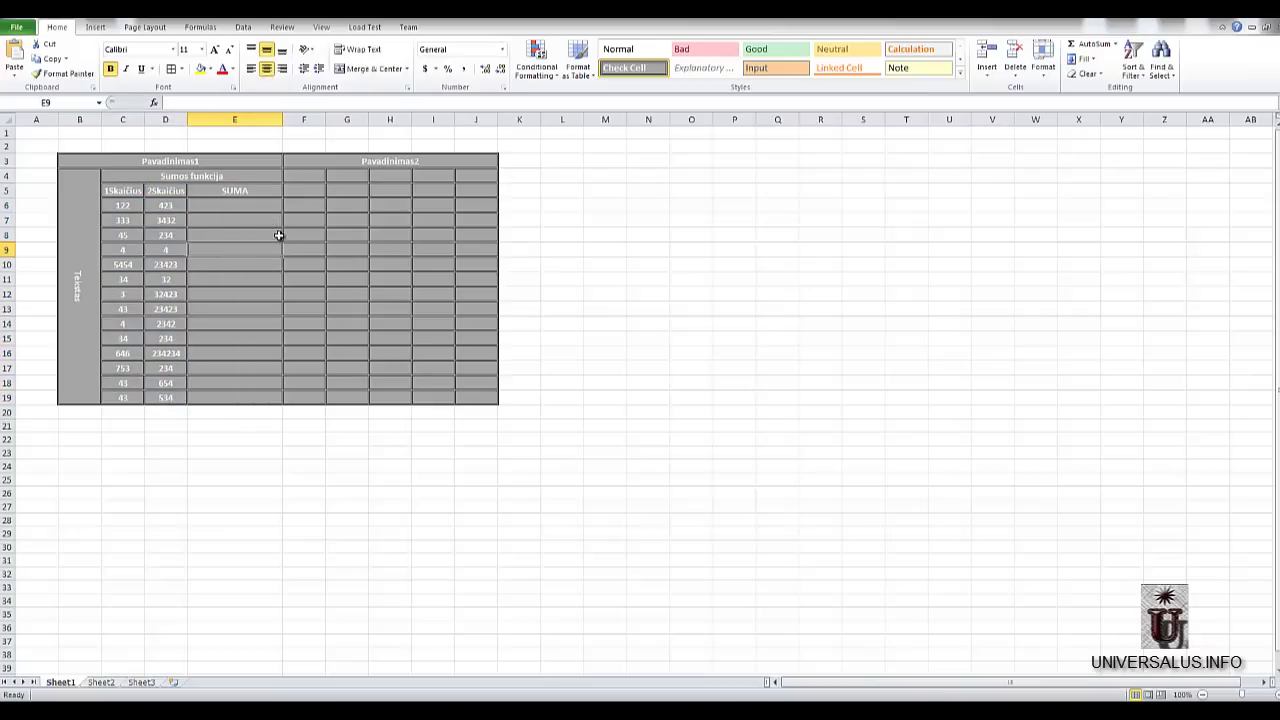
- Insert a SUM function in cell E6 that adds C6:D6
left_click(216, 207)
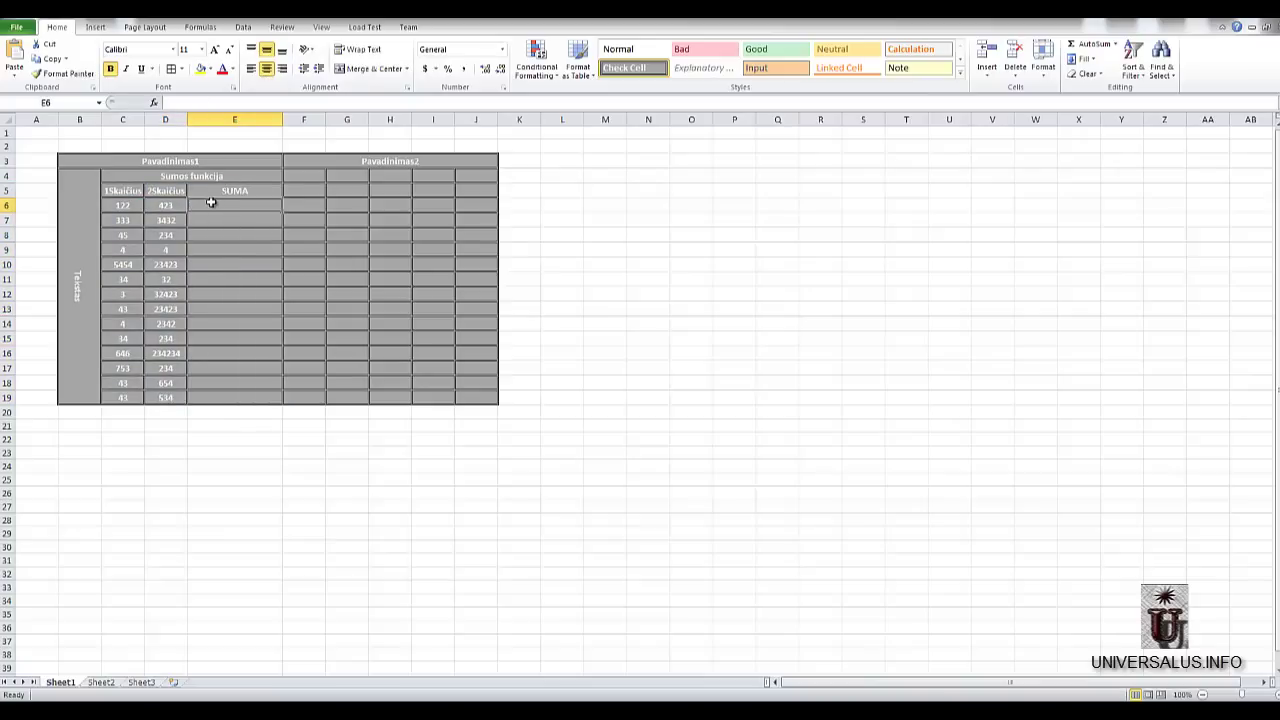
left_click(155, 105)
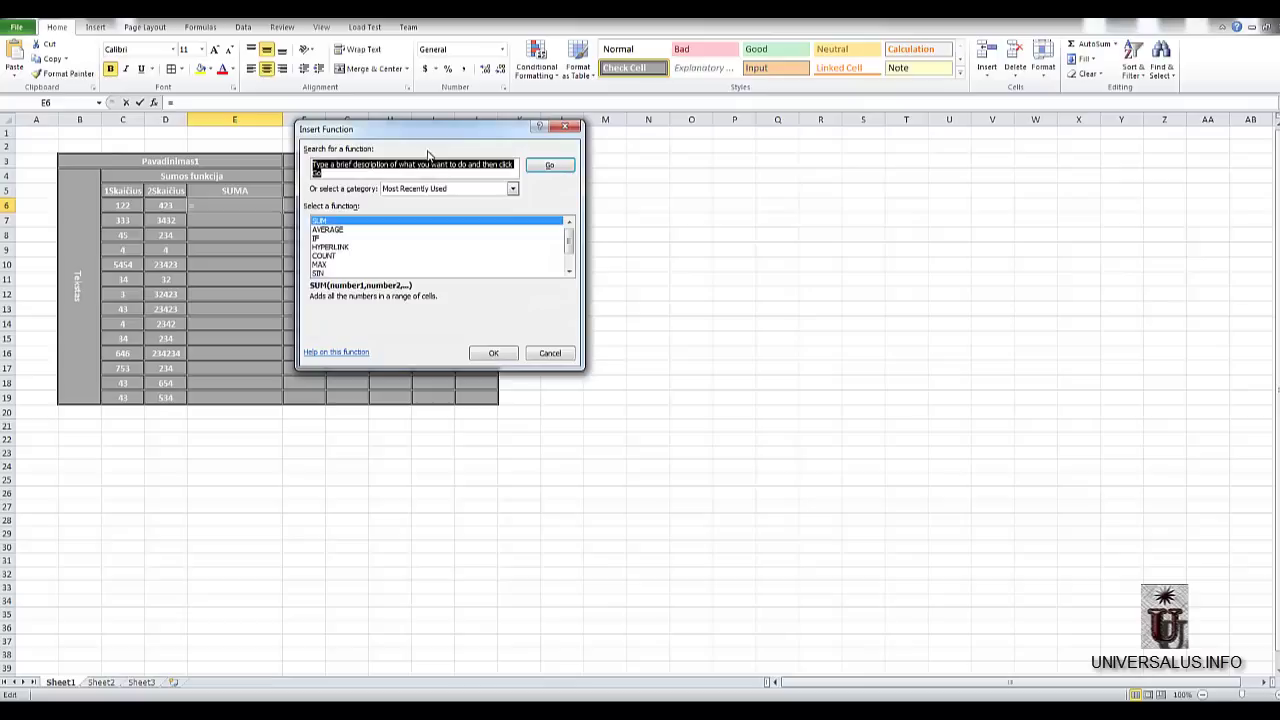
left_click(343, 222)
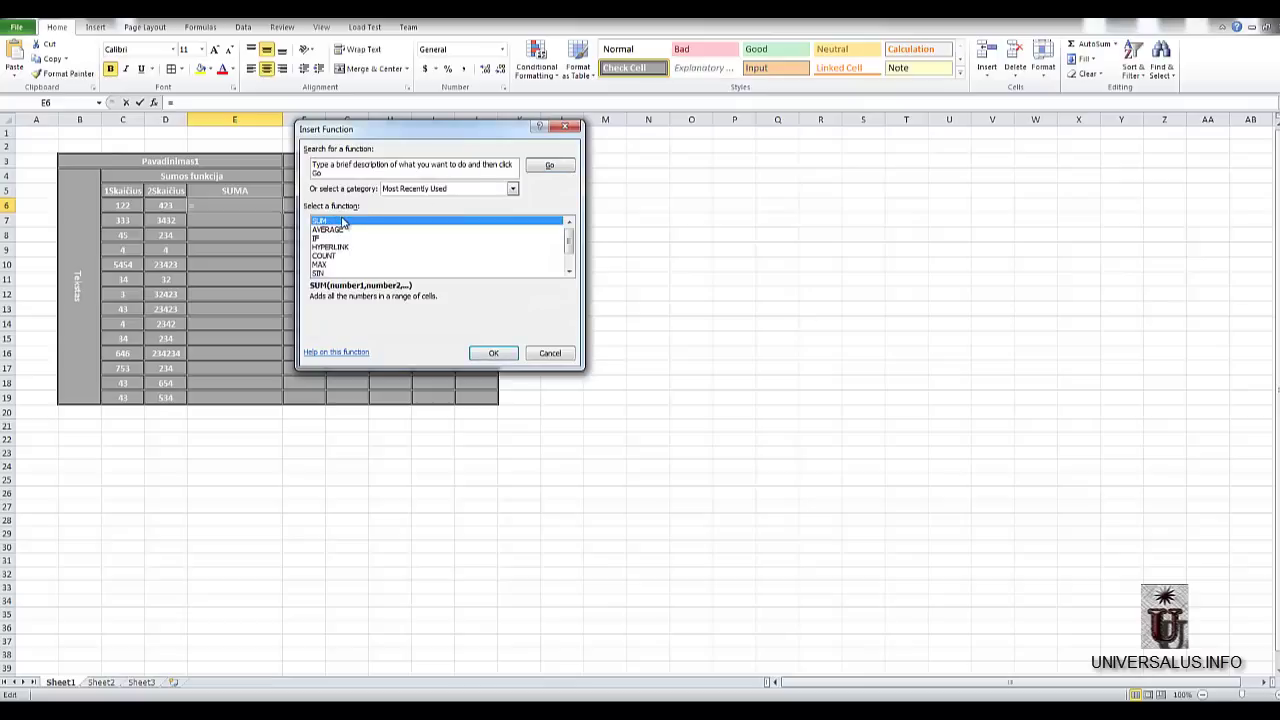
double_click(341, 222)
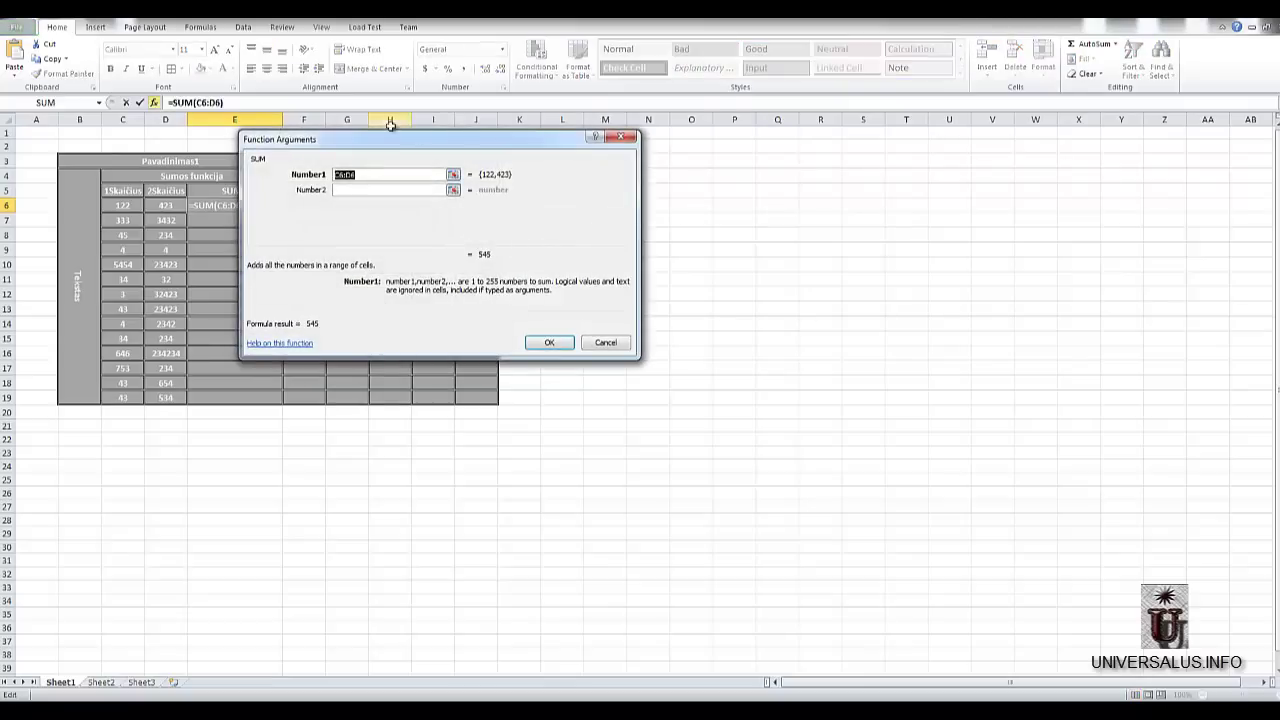
left_click_drag(370, 142, 478, 223)
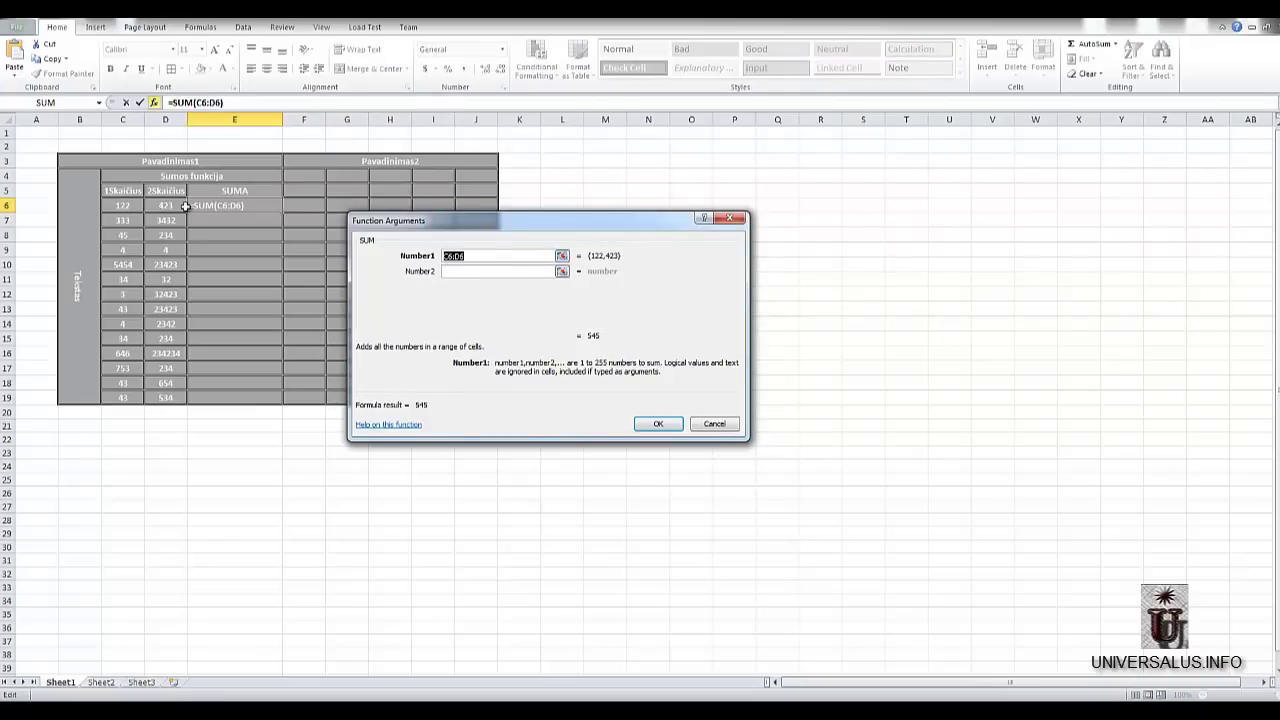
left_click(658, 428)
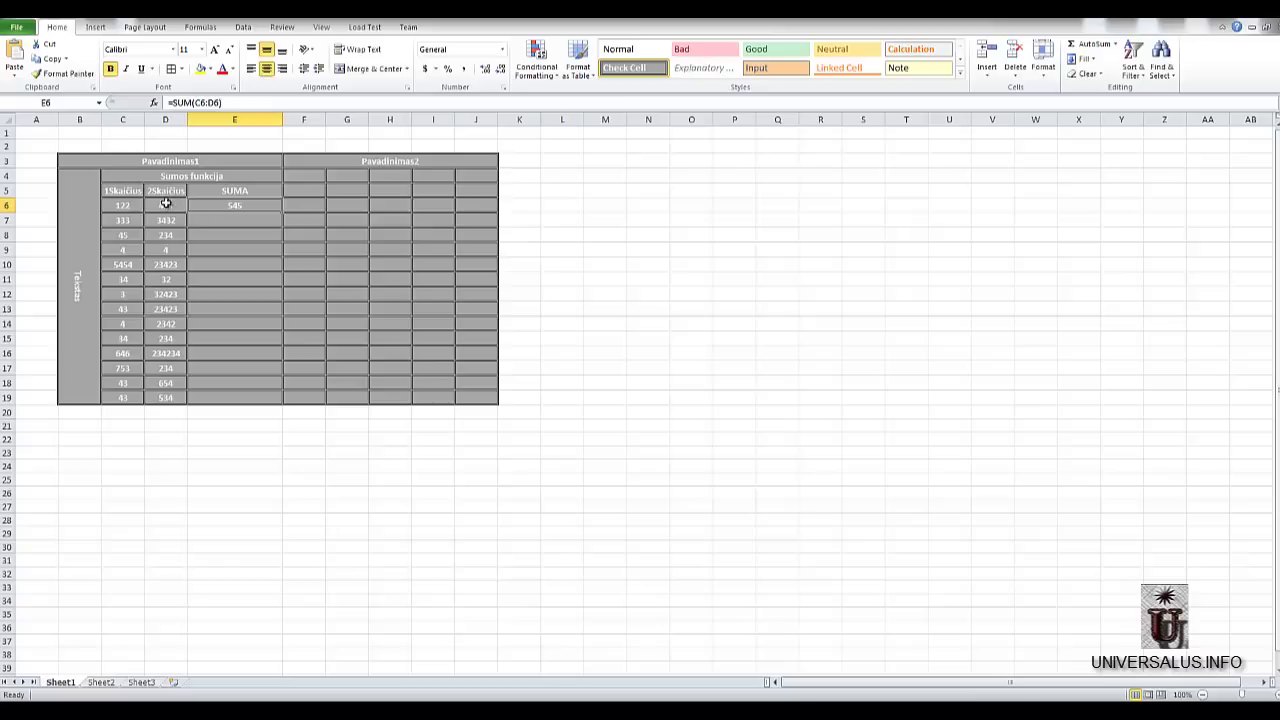
left_click(231, 221)
left_click(235, 236)
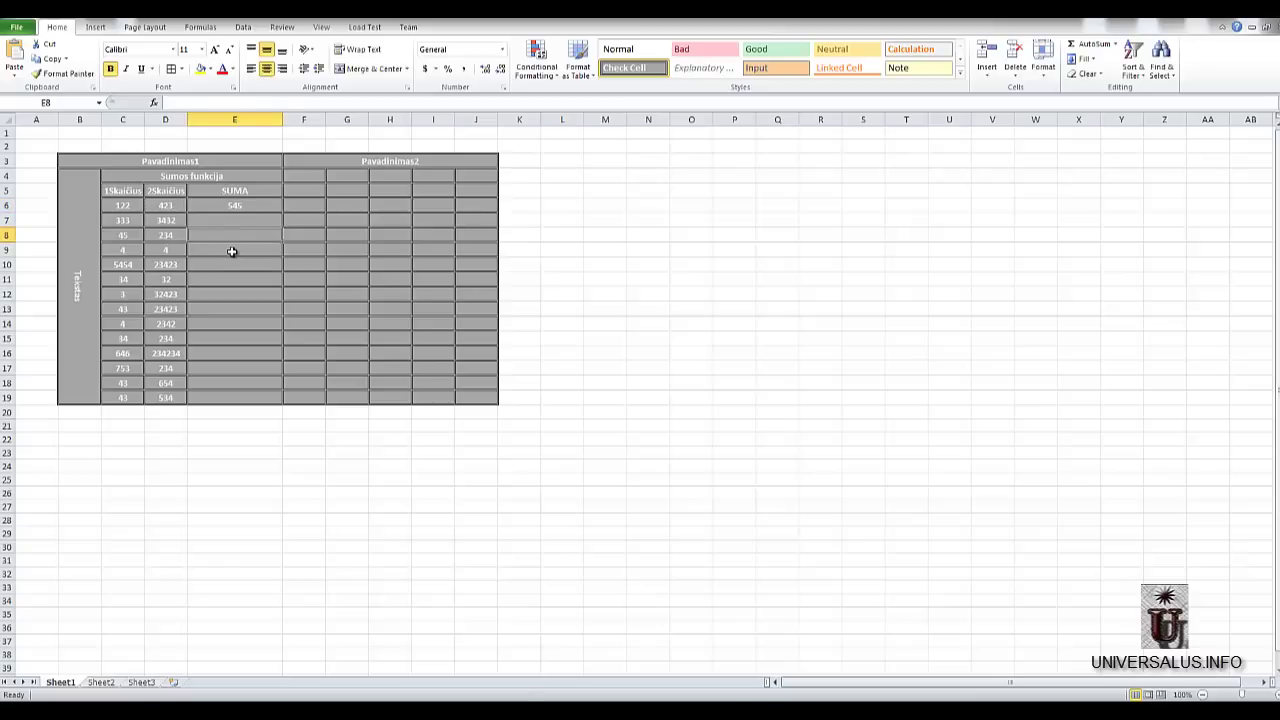
left_click(231, 251)
left_click(236, 265)
left_click(240, 294)
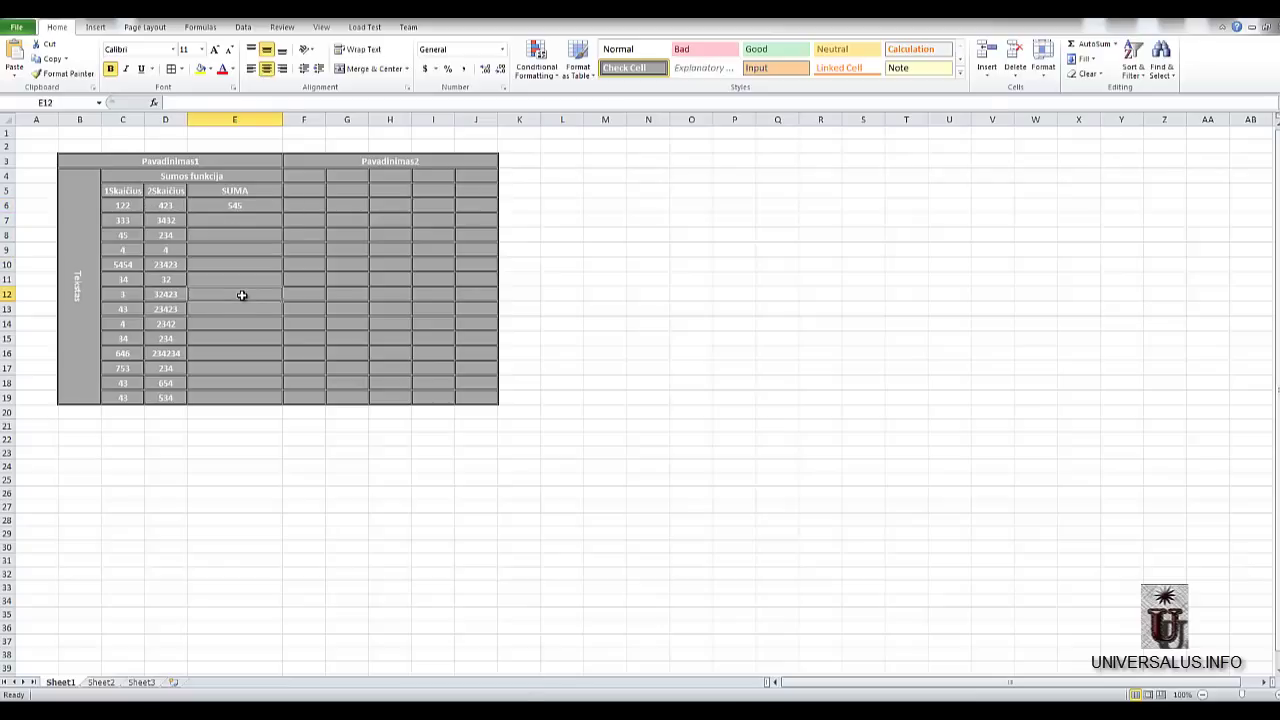
left_click(254, 222)
left_click(261, 205)
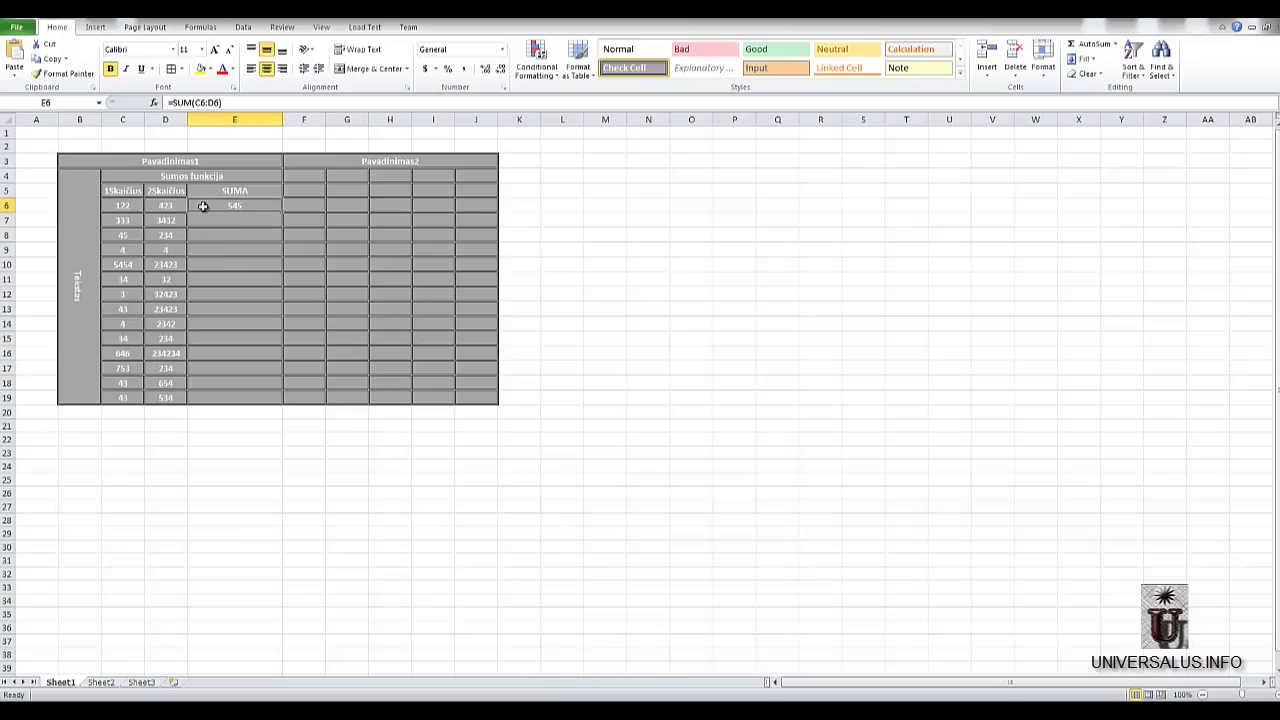
left_click(228, 222)
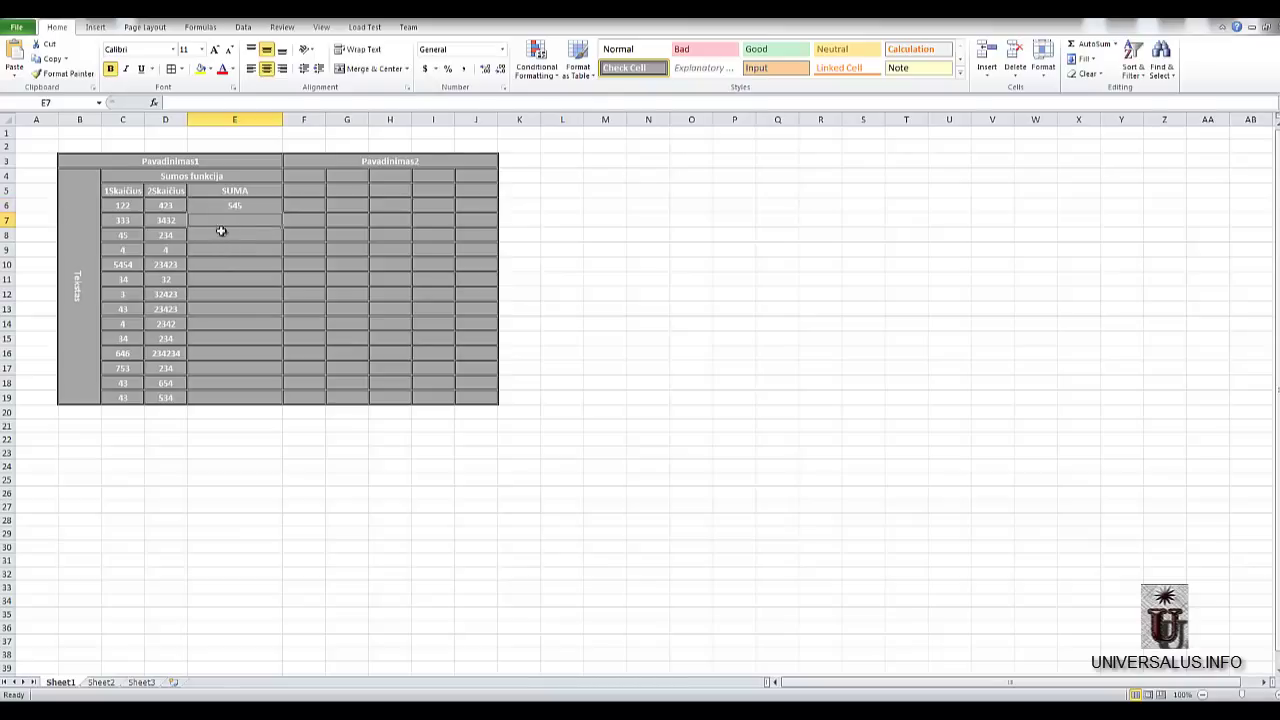
left_click(214, 263)
- Copy the SUM formula from cell E6 down through E10
left_click(280, 207)
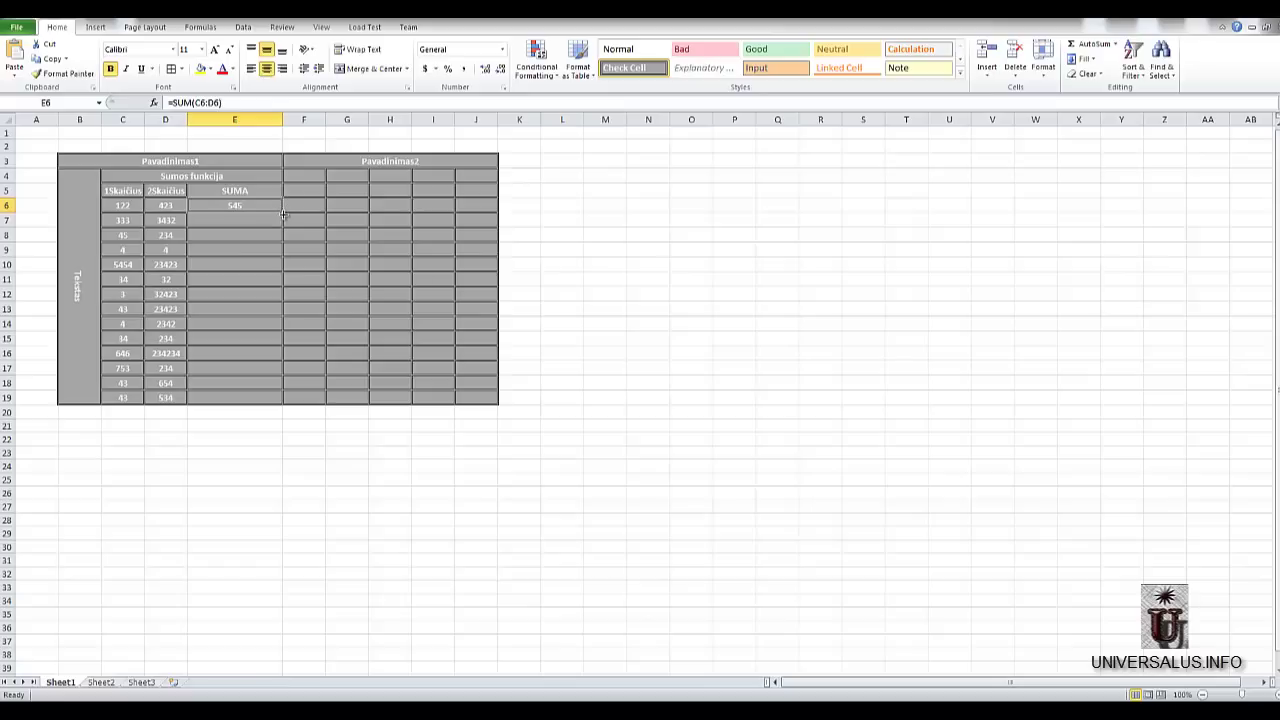
left_click_drag(283, 214, 284, 276)
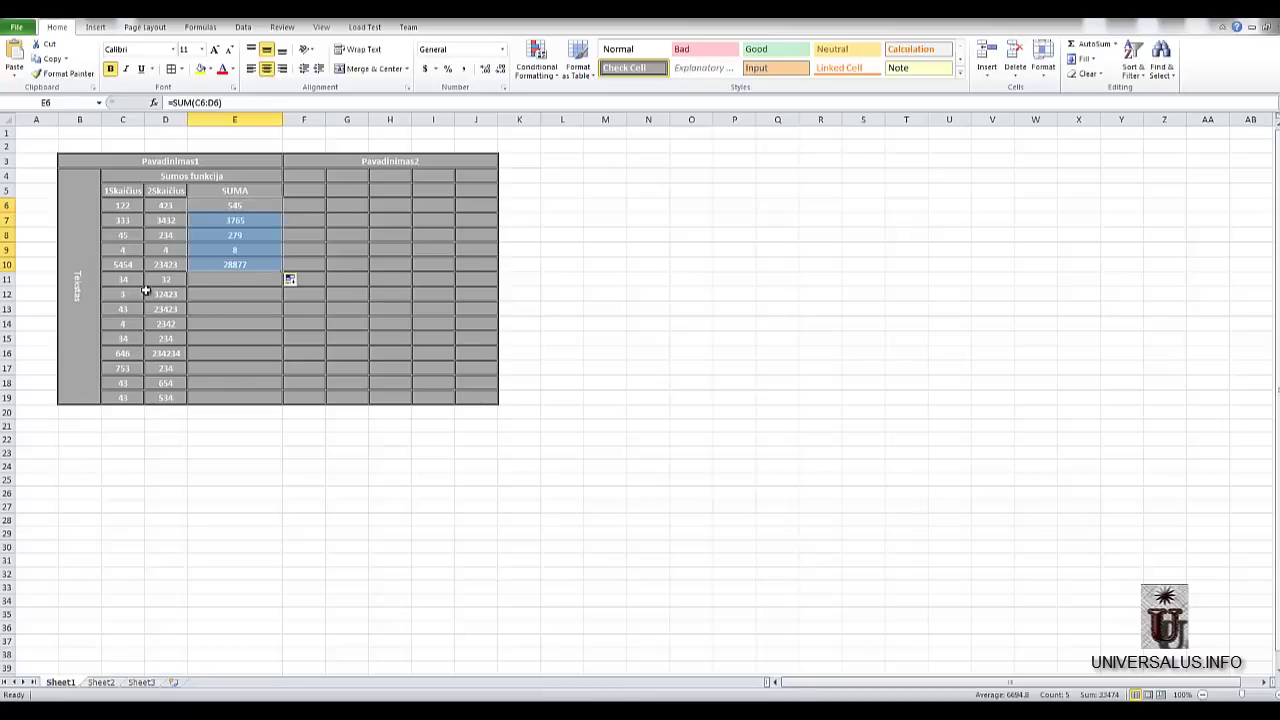
- Examine the copied SUM formulas in E7:E10 and compare them with the numbers in columns C and D
left_click(247, 267)
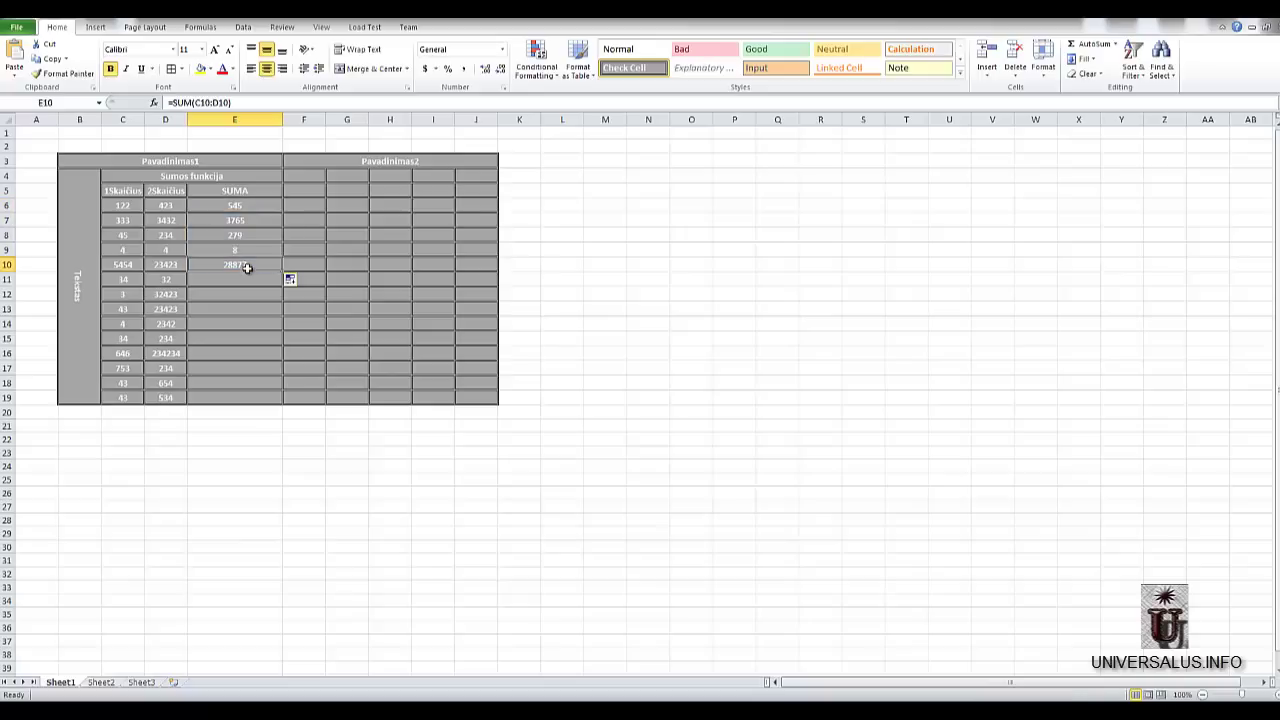
left_click(246, 250)
left_click(246, 236)
left_click(246, 218)
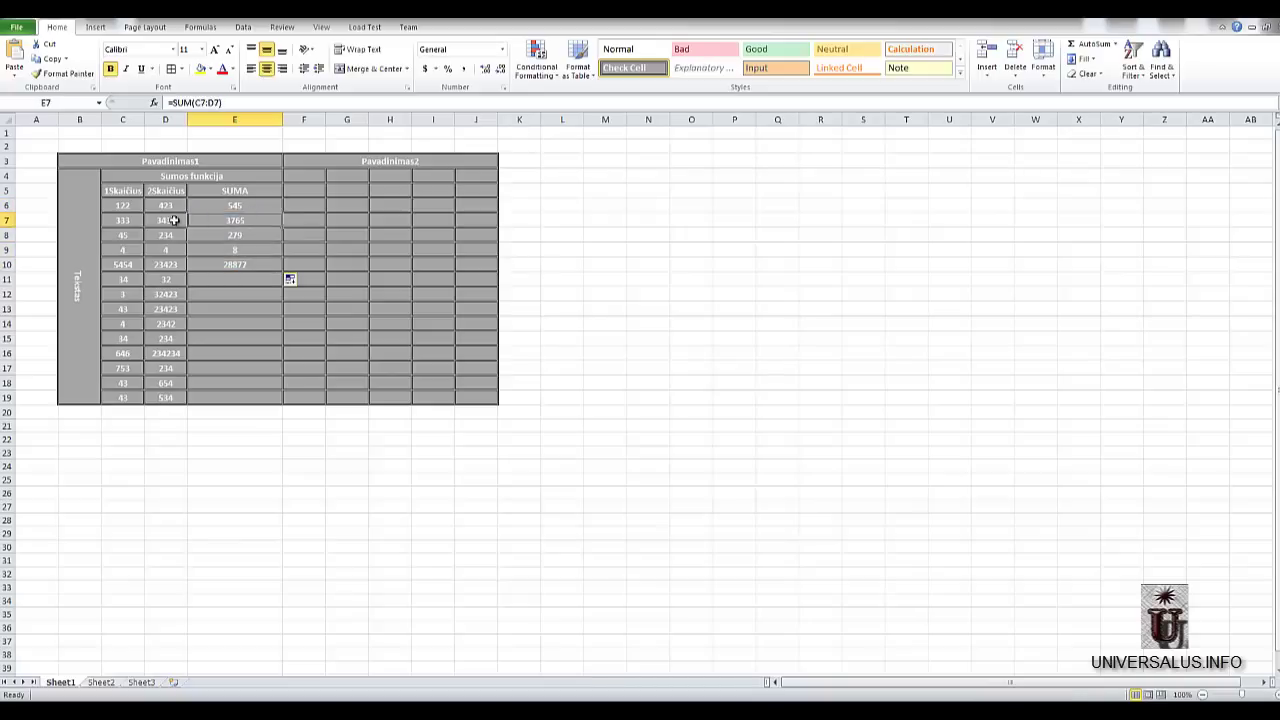
left_click(123, 221)
left_click(170, 218)
left_click(132, 235)
left_click(172, 238)
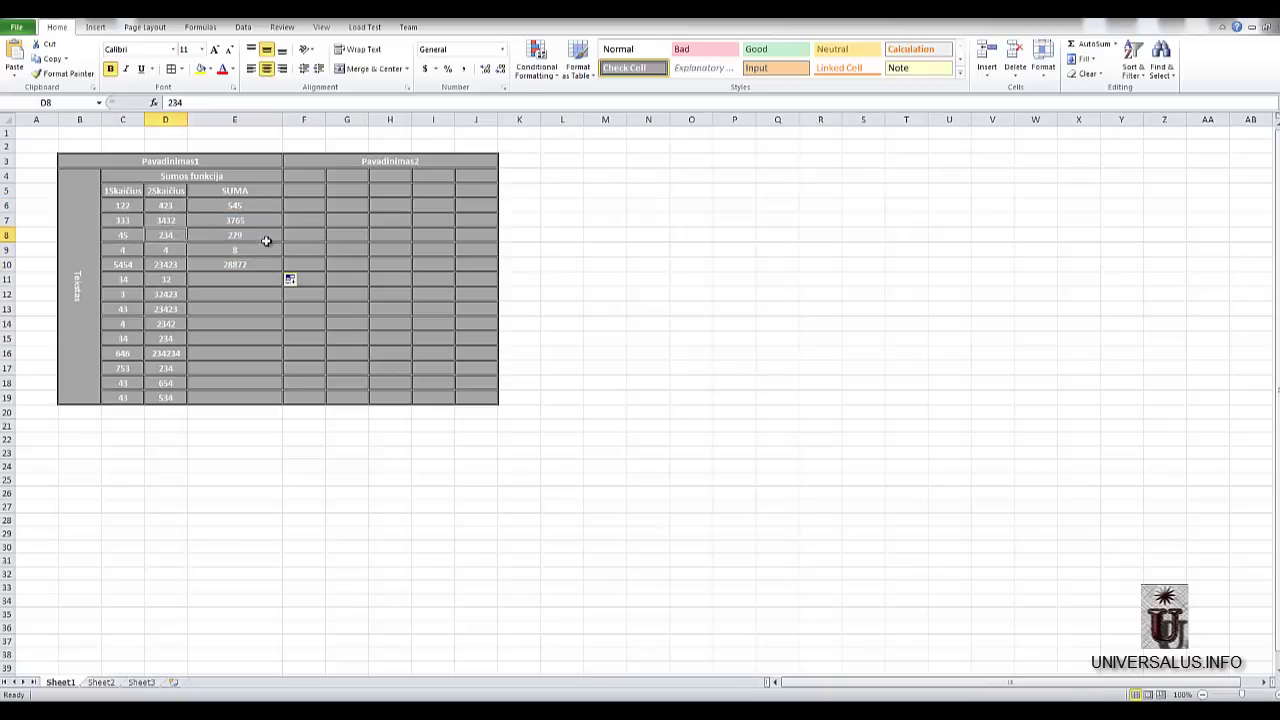
left_click(266, 241)
left_click(262, 267)
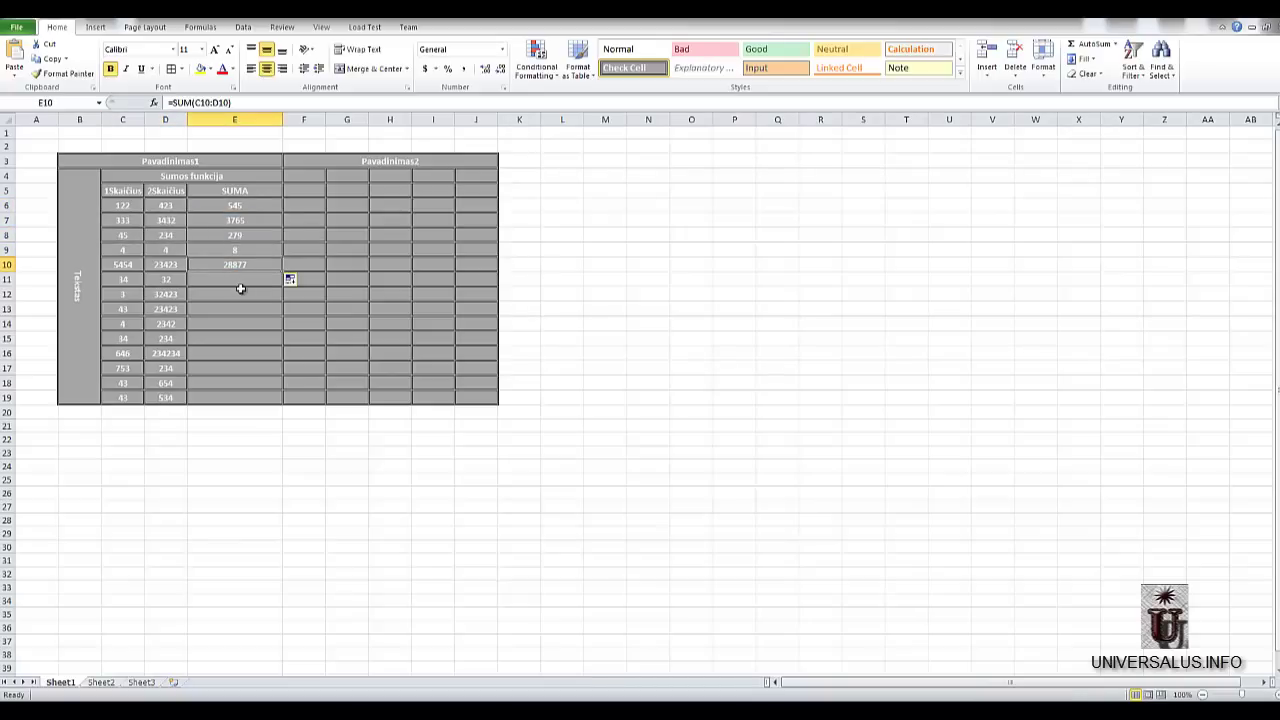
- Insert a MAX function in cell E11 over the range E6:E10
left_click(233, 277)
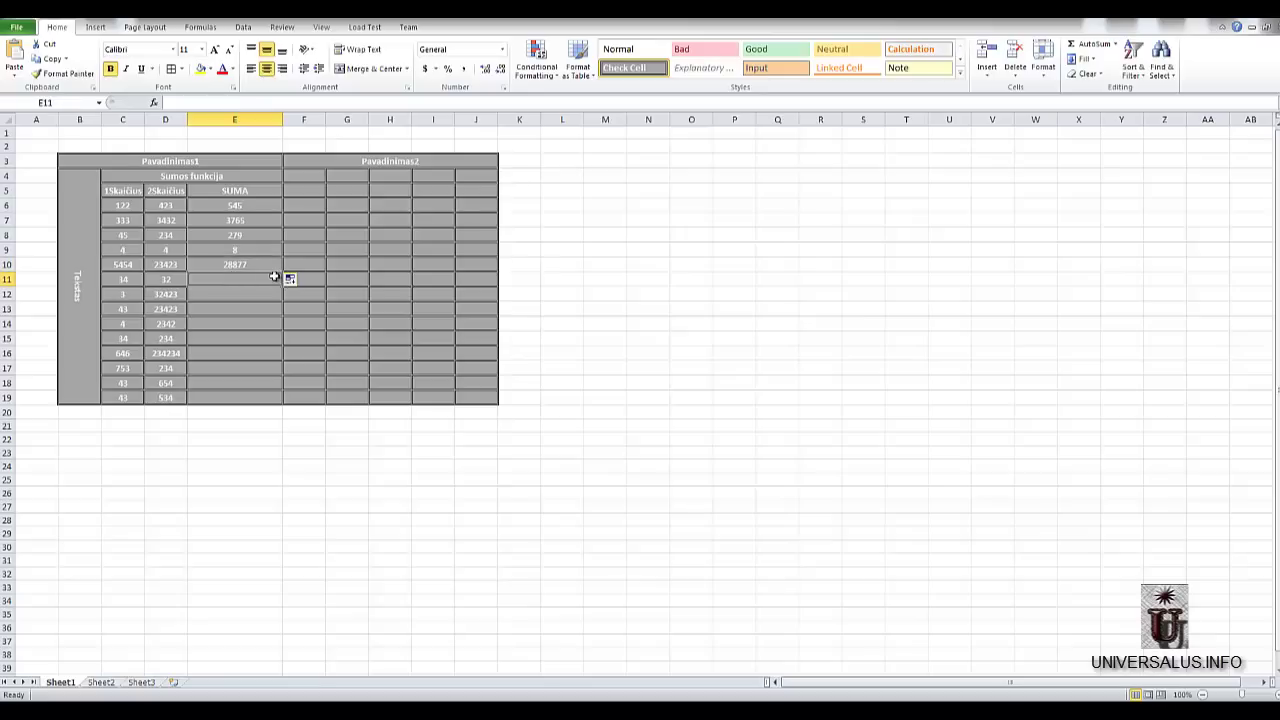
left_click(157, 103)
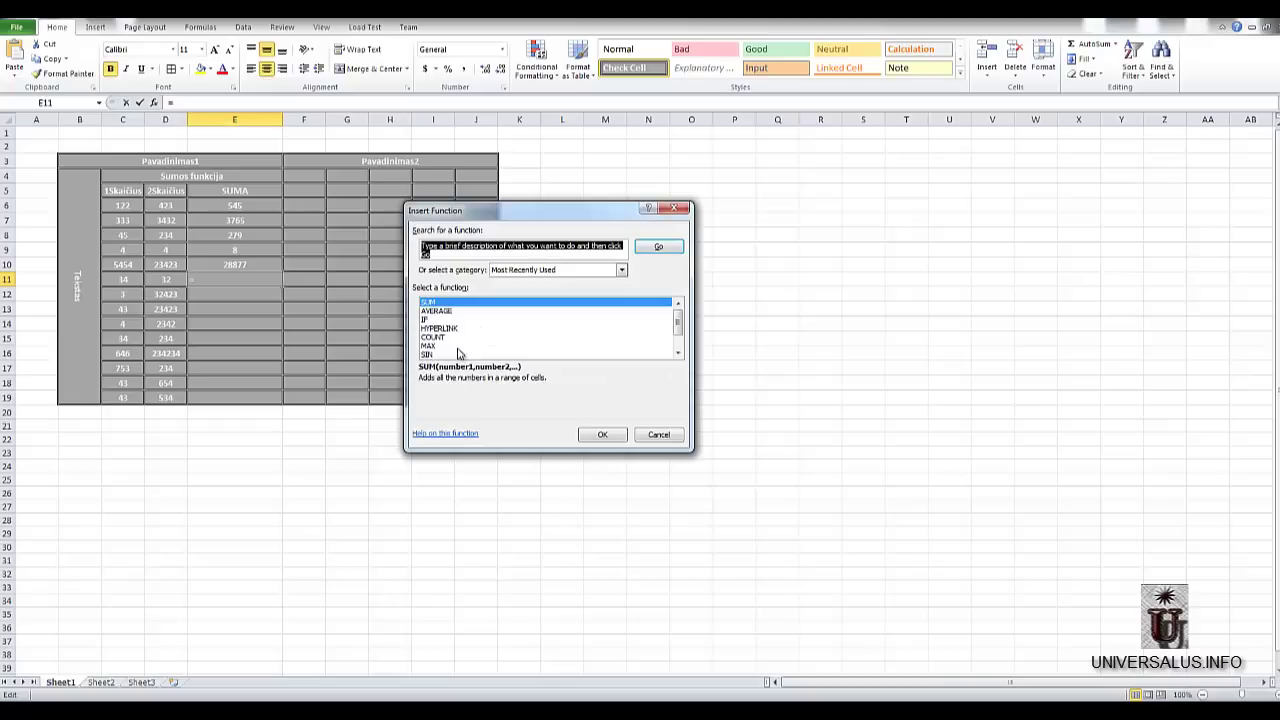
scroll(462, 345, "down", 1)
left_click(430, 320)
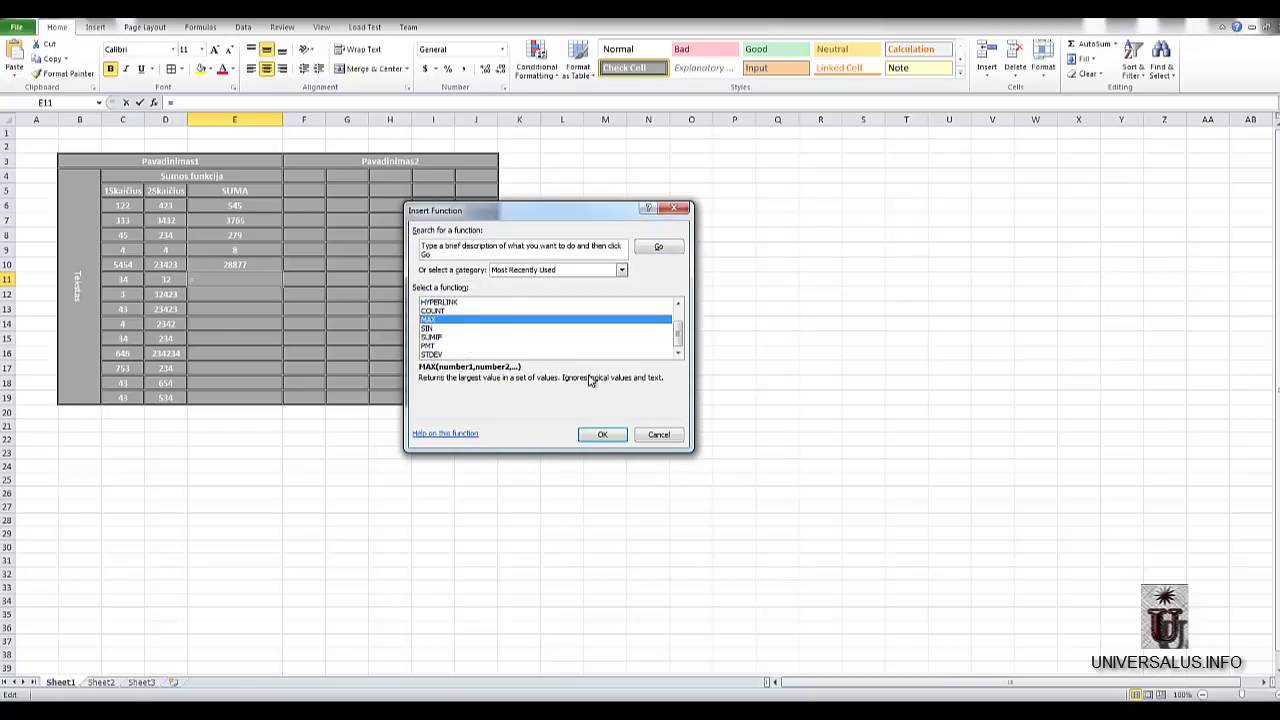
left_click(602, 437)
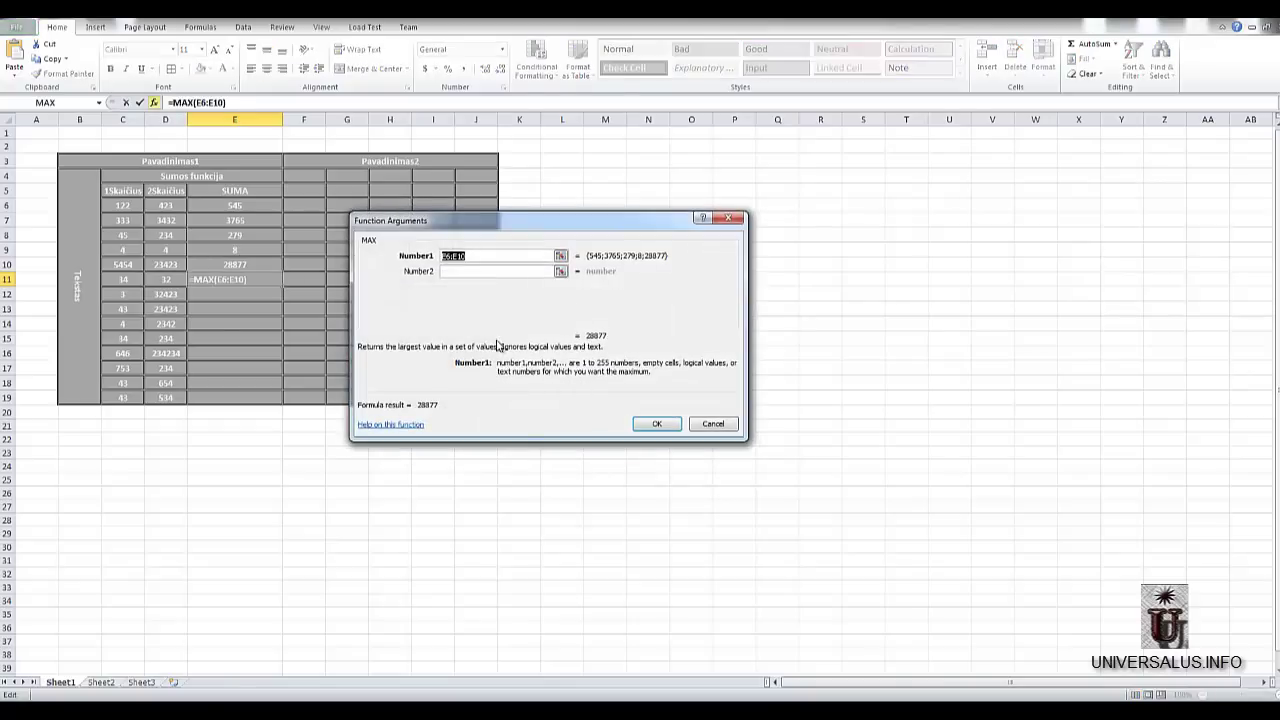
left_click(657, 426)
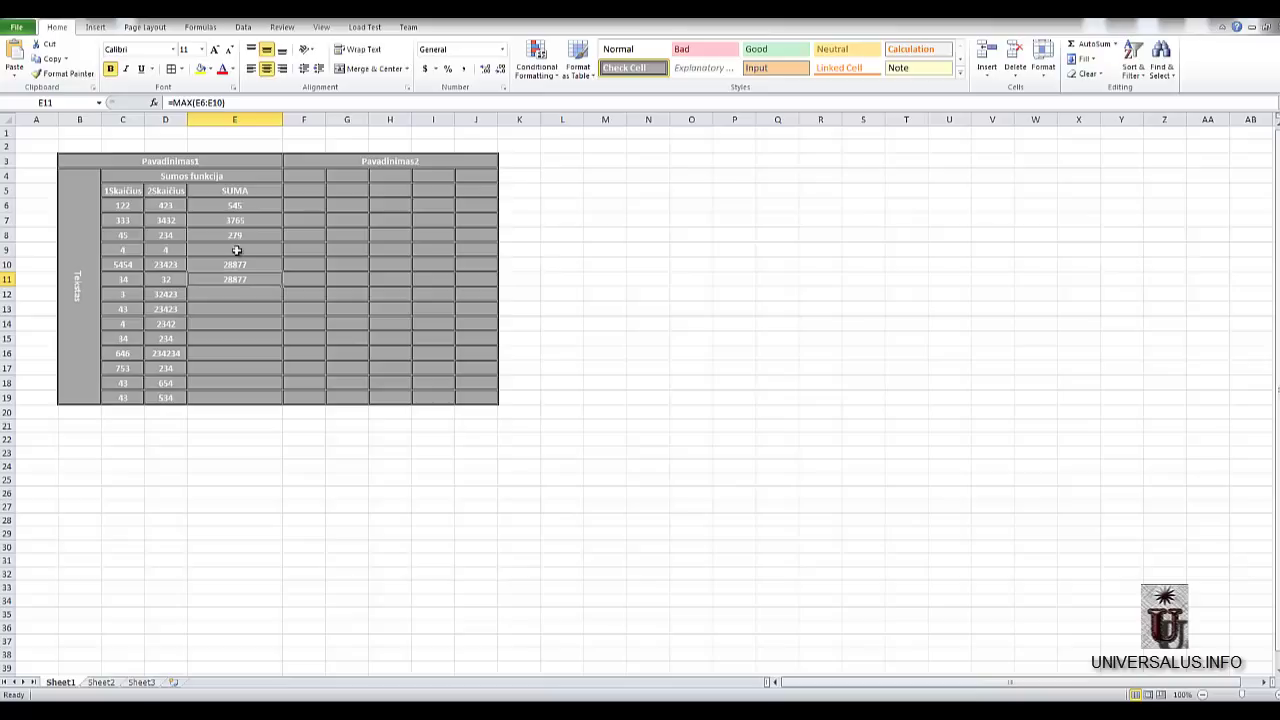
- Replace the argument of the MAX formula in cell E11 with C11:D11
left_click_drag(249, 203, 251, 262)
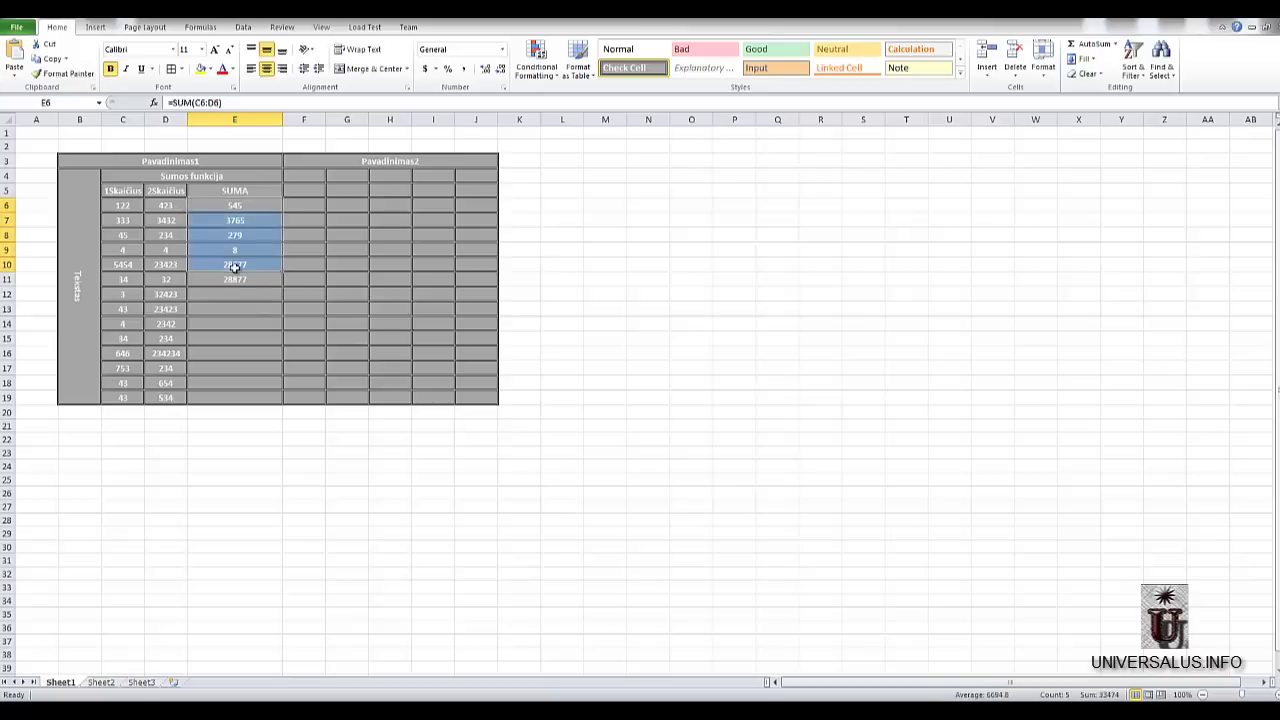
left_click(252, 278)
left_click_drag(200, 103, 213, 103)
key("Delete")
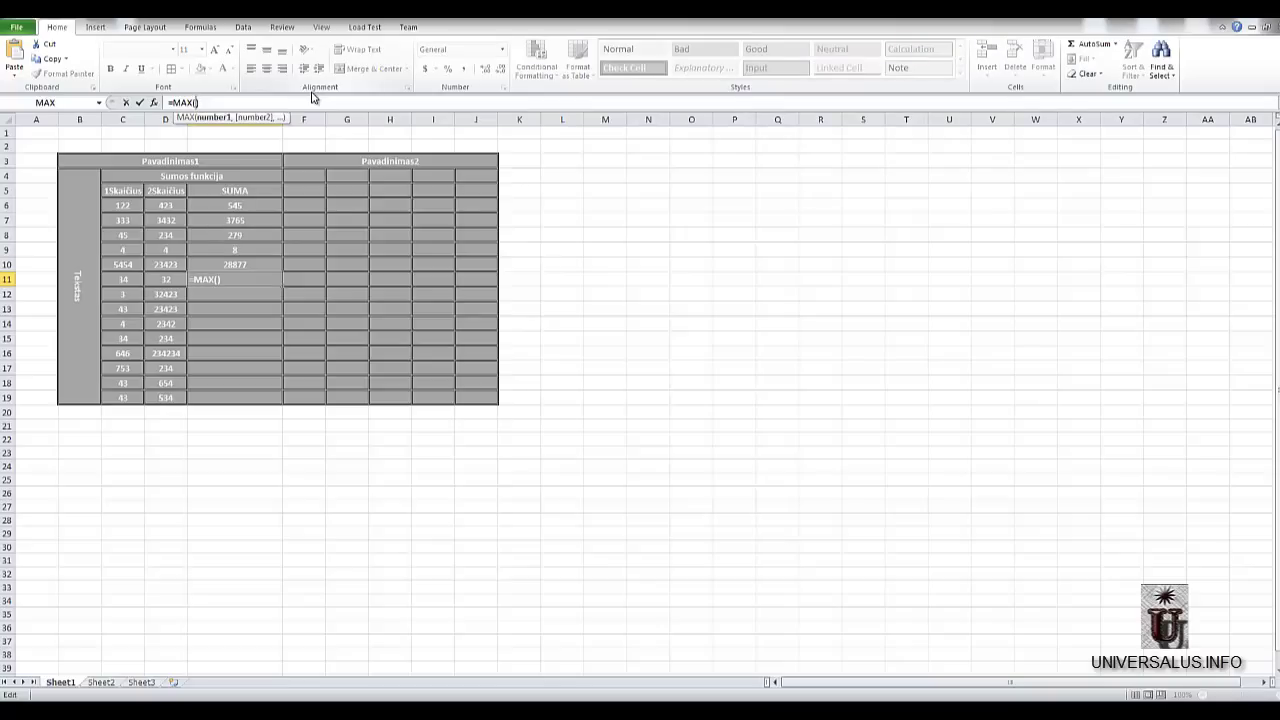
type("C11:D")
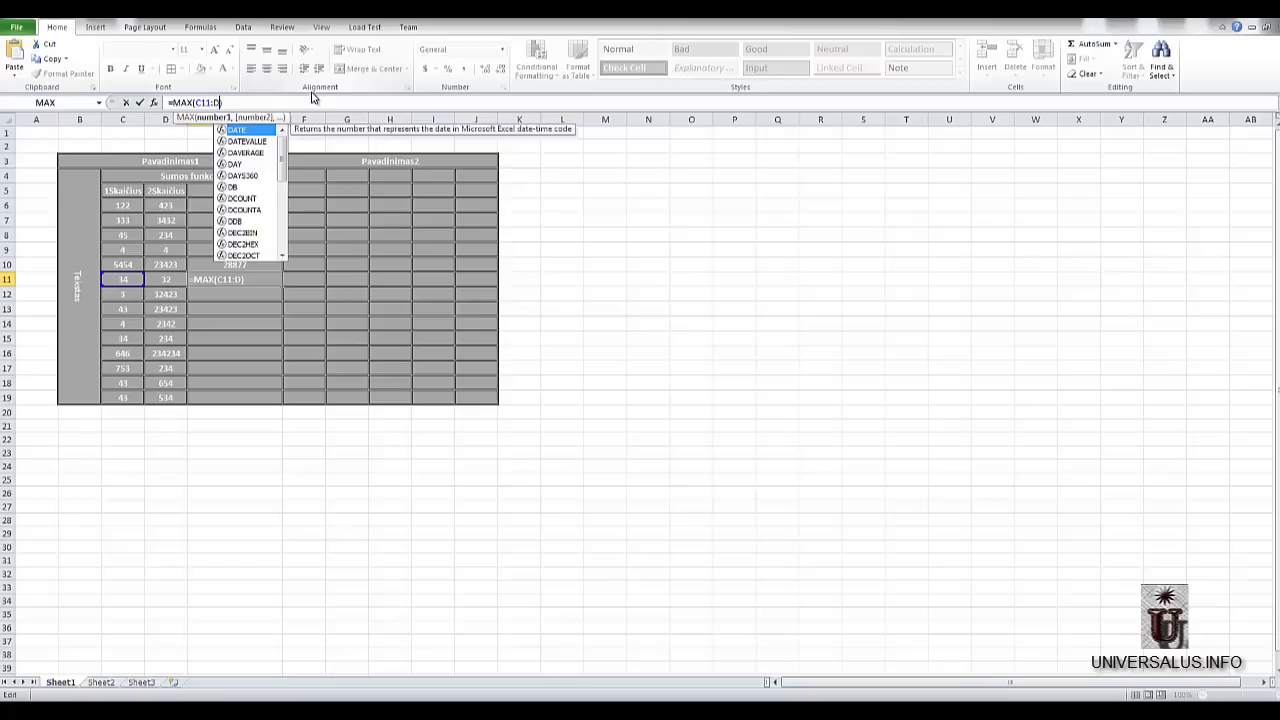
type("11")
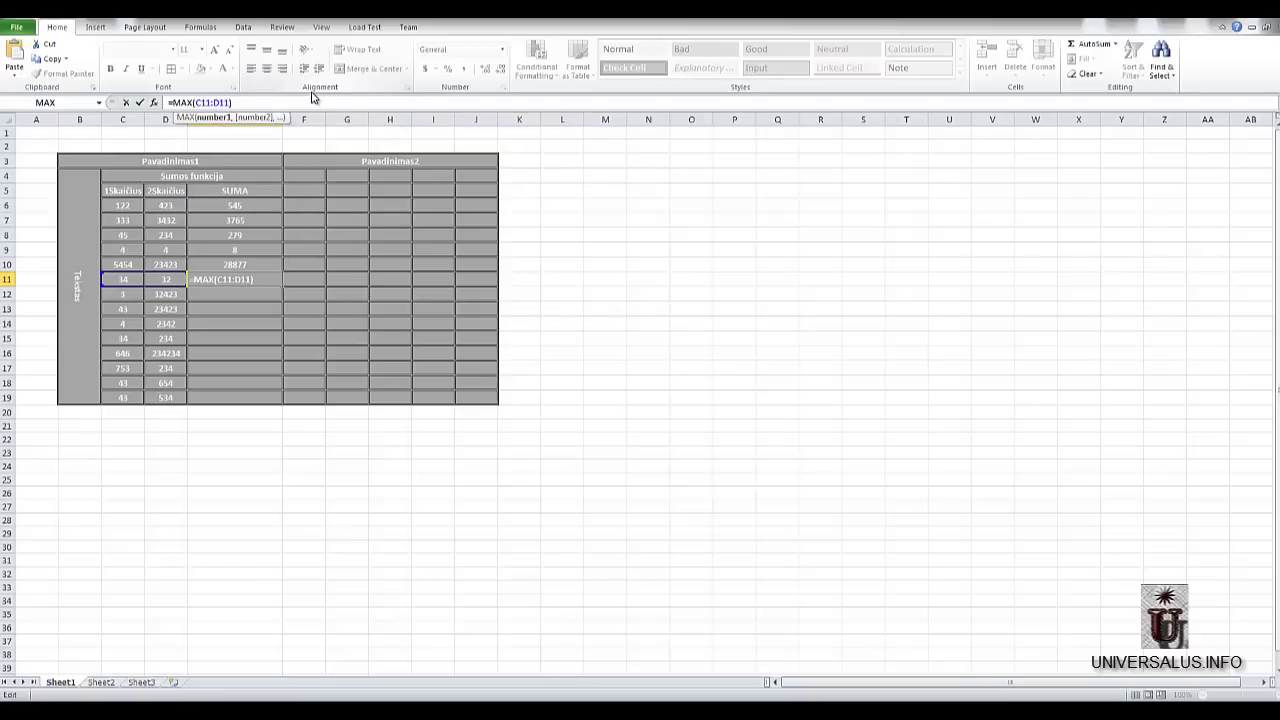
- Try ending the MAX range in cell E11 at column E and restore column D
key("BackSpace")
type("3")
type("w")
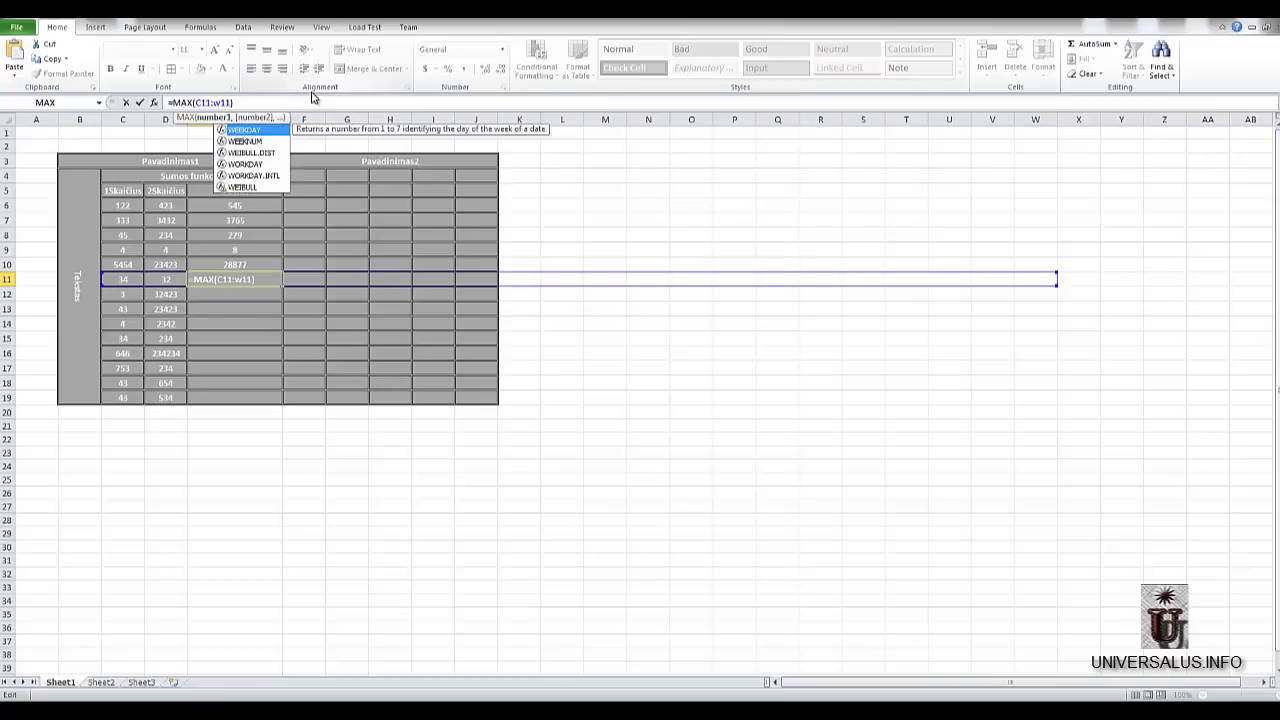
key("BackSpace")
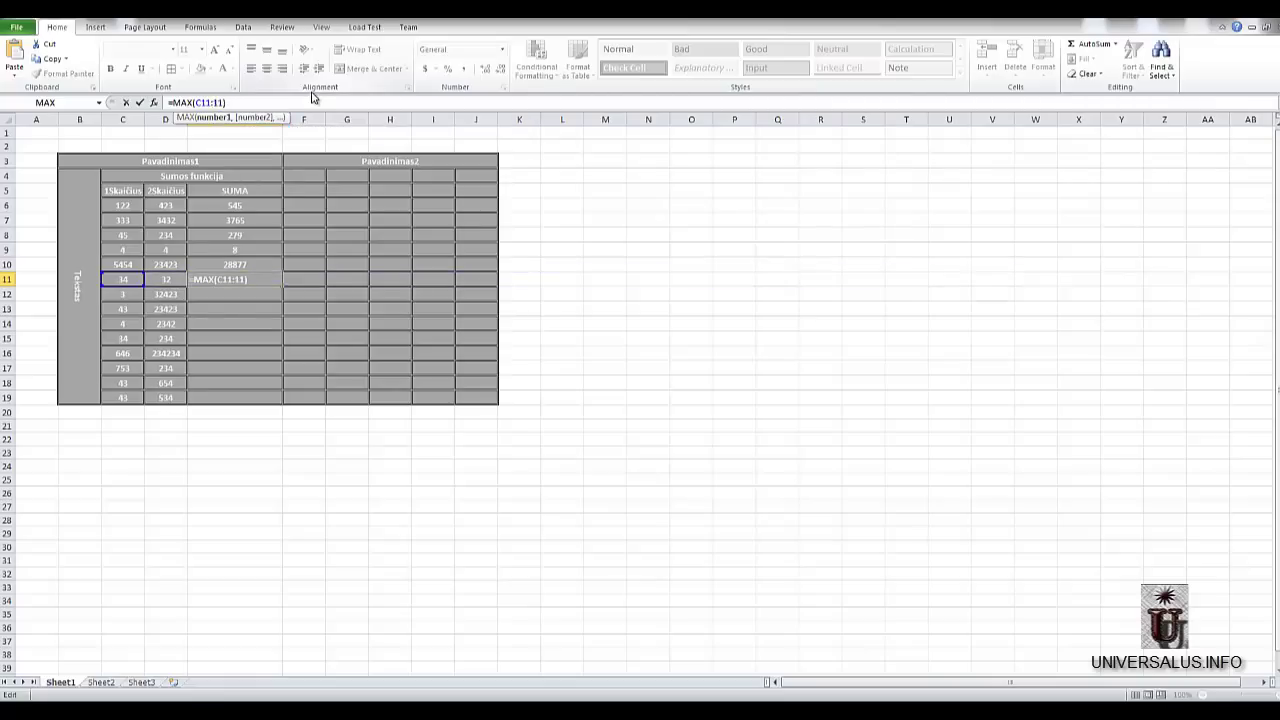
type("E")
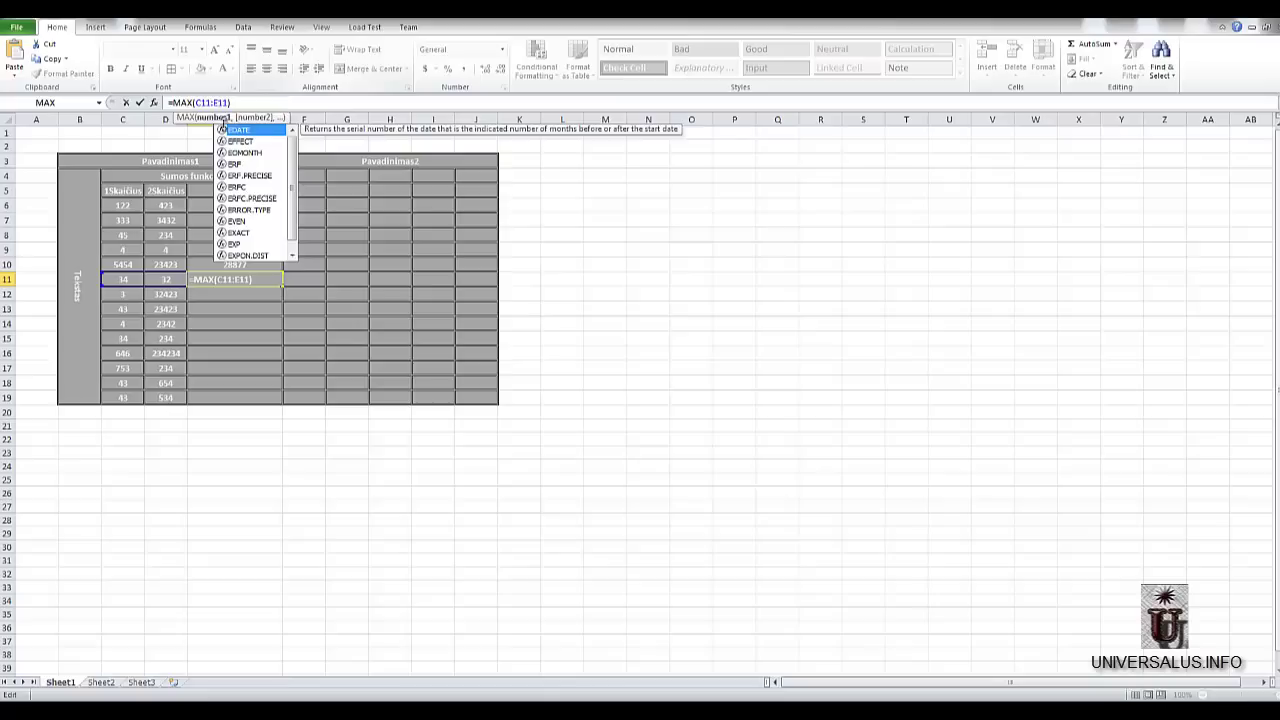
left_click(217, 103)
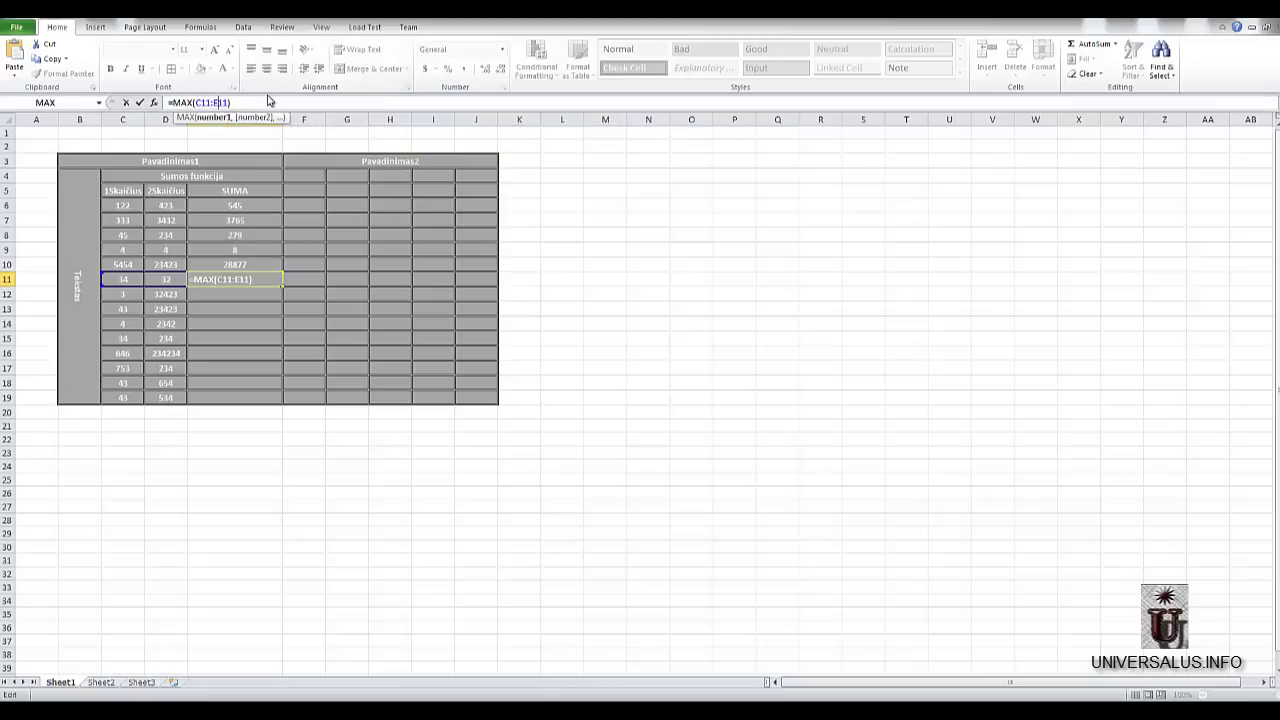
key("BackSpace")
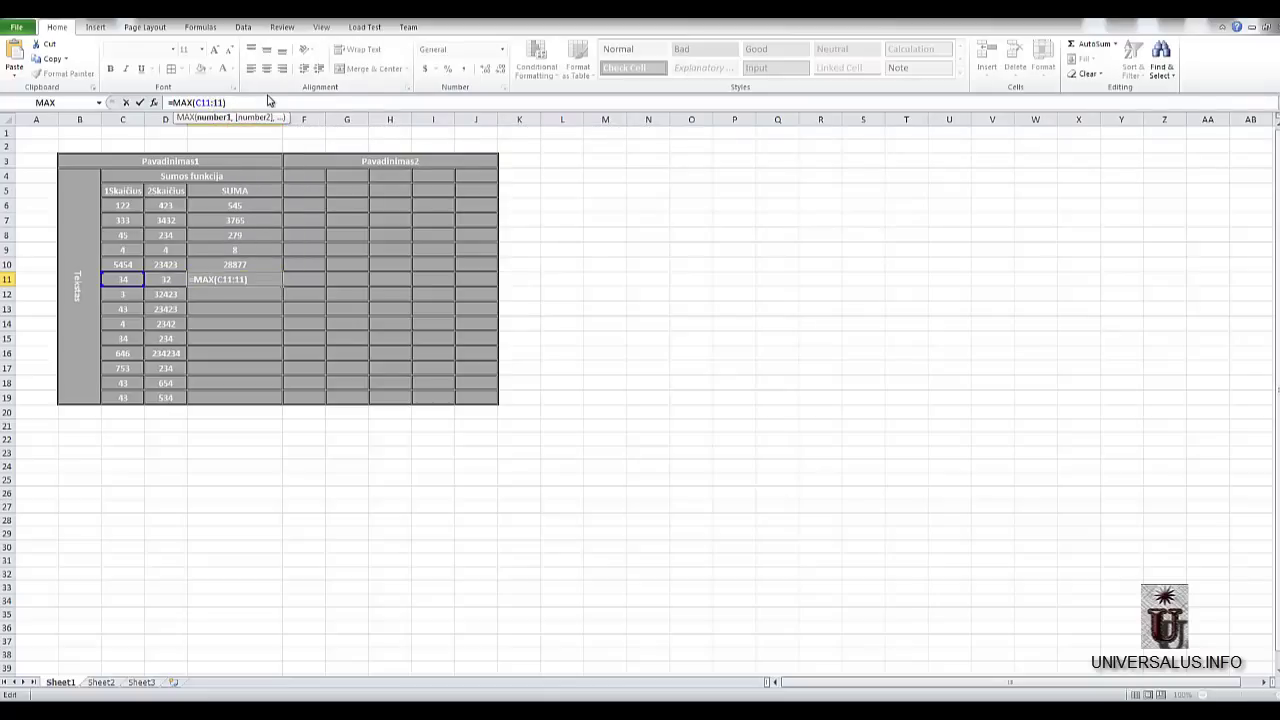
type("D")
- Extend the MAX range in cell E11 to C11:D12, confirm the formula and check cell D12
key("Right")
key("Right")
key("BackSpace")
type("2")
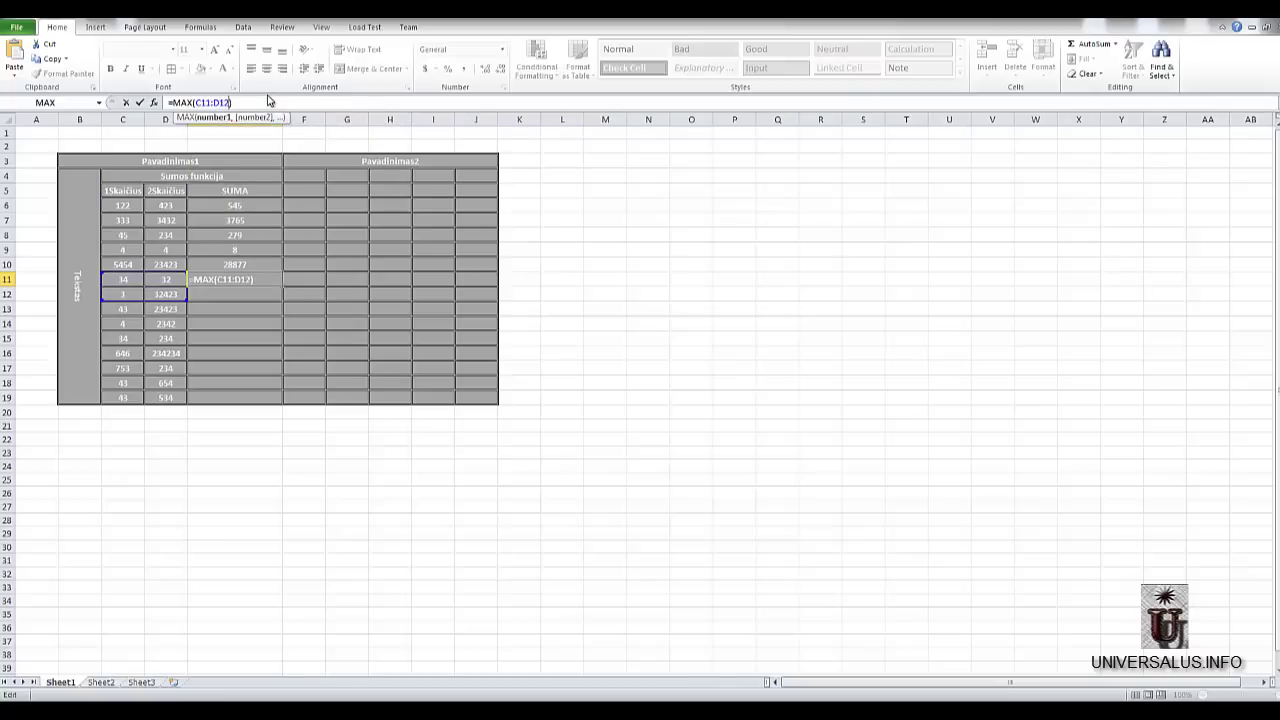
key("Return")
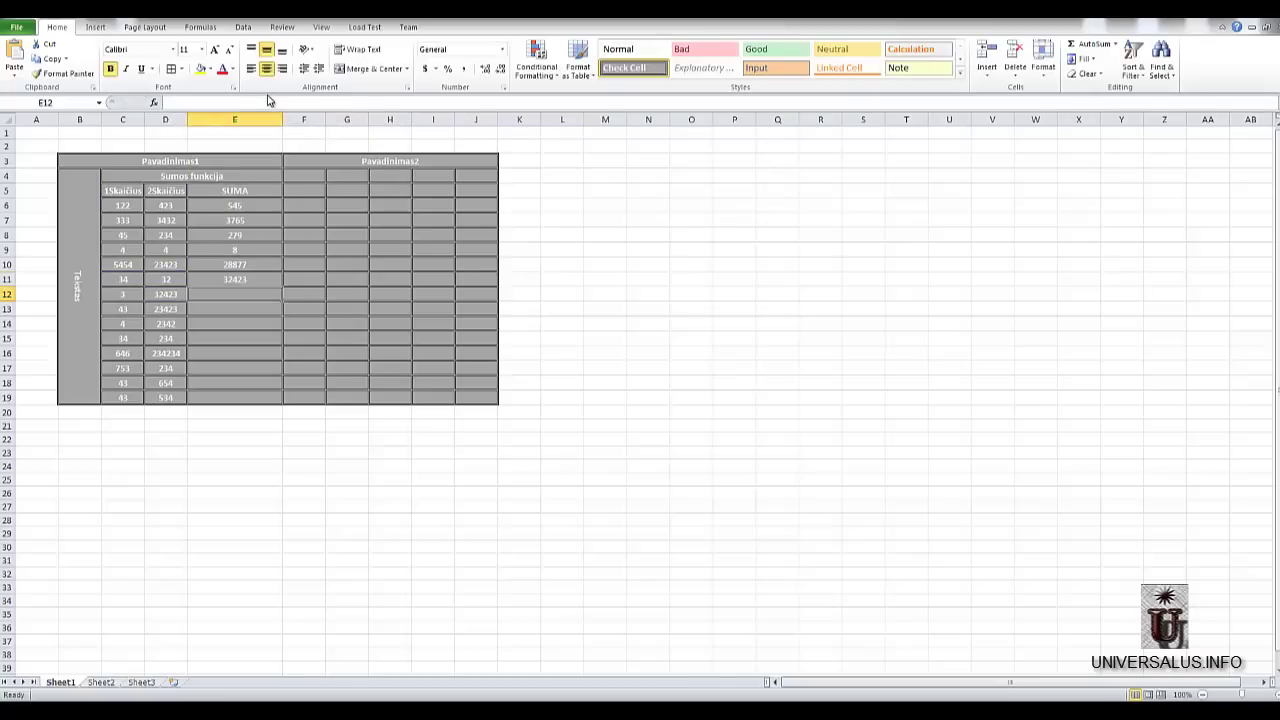
left_click(160, 296)
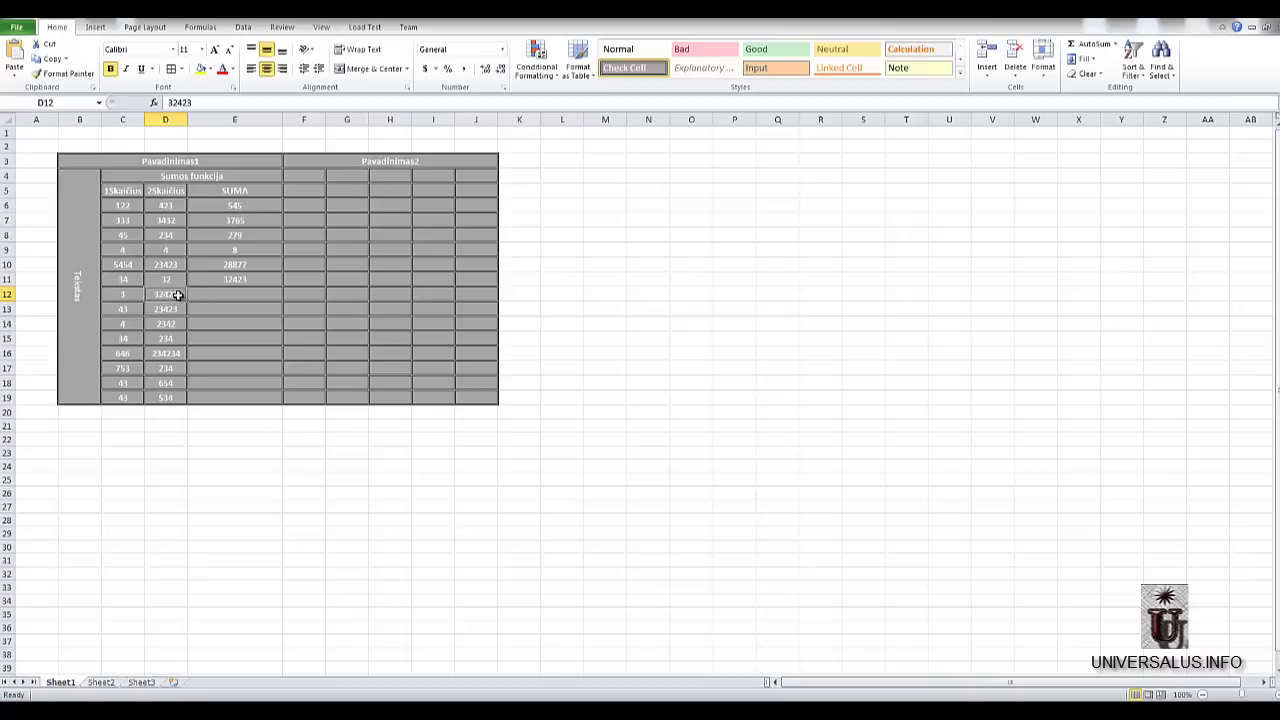
- Insert an AVERAGE function in cell E12 with the suggested argument E11
left_click(234, 295)
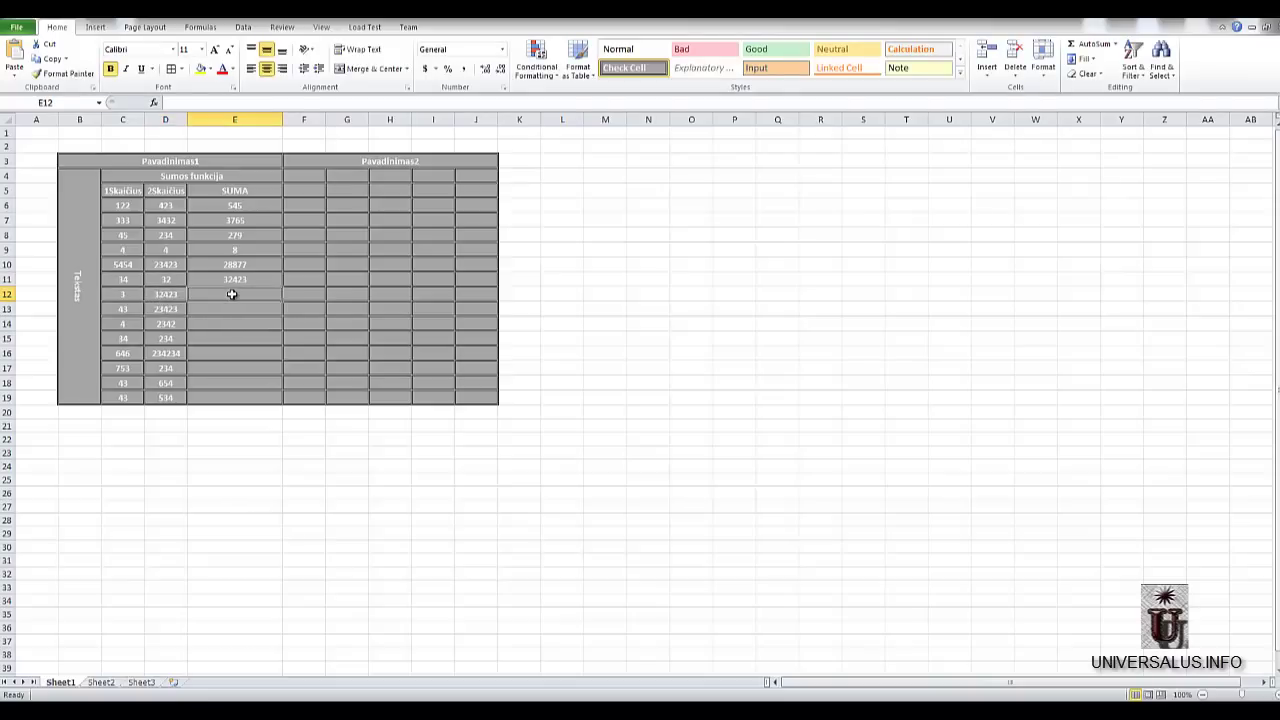
left_click(153, 103)
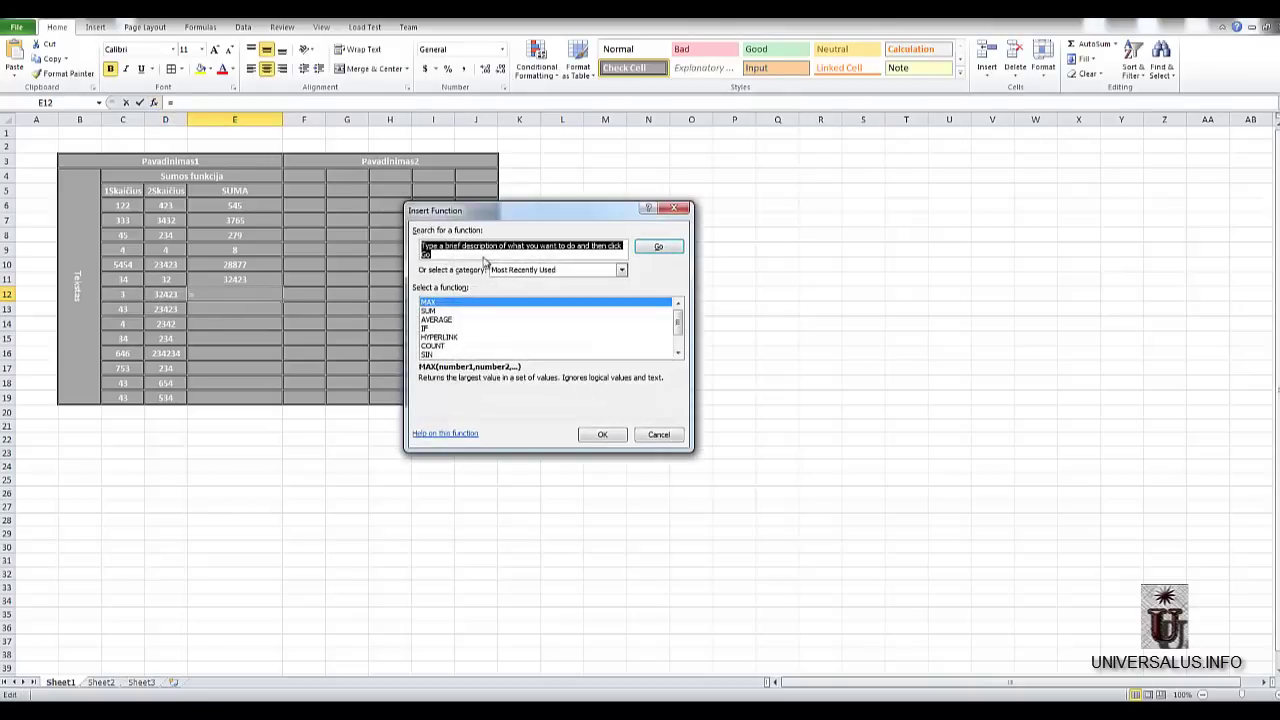
left_click(455, 321)
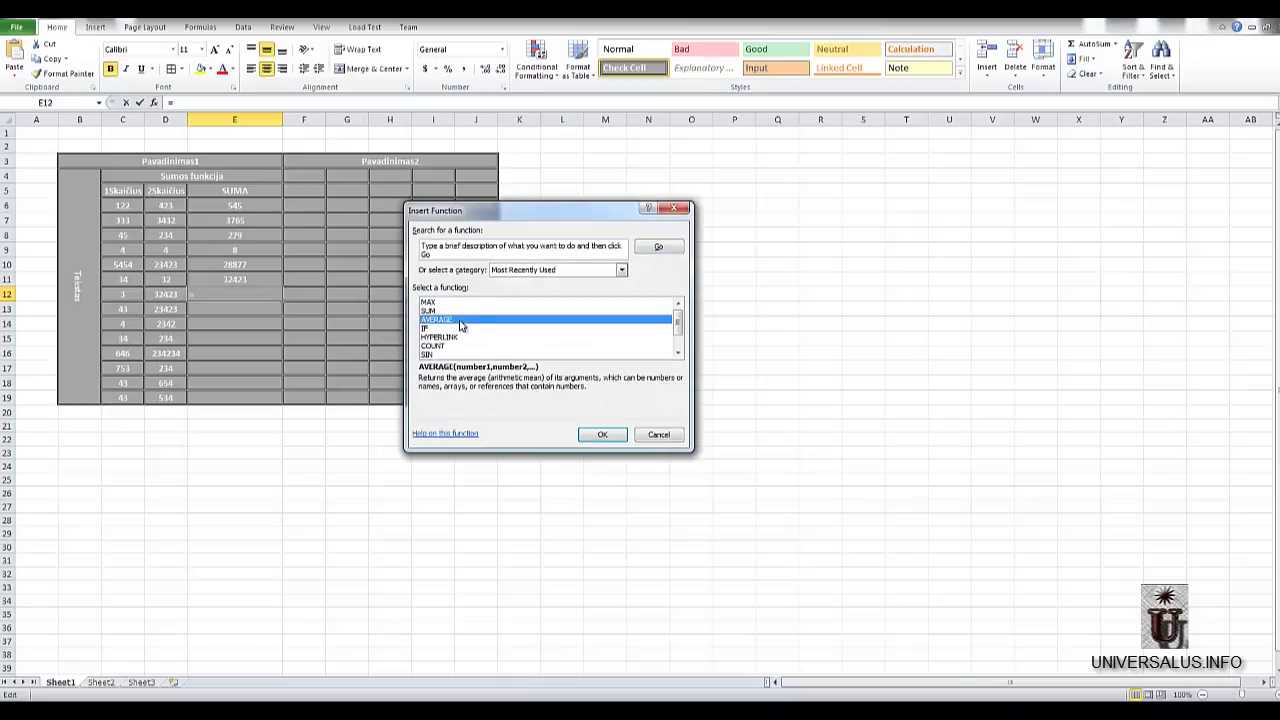
scroll(462, 326, "down", 1)
scroll(478, 350, "up", 1)
double_click(458, 321)
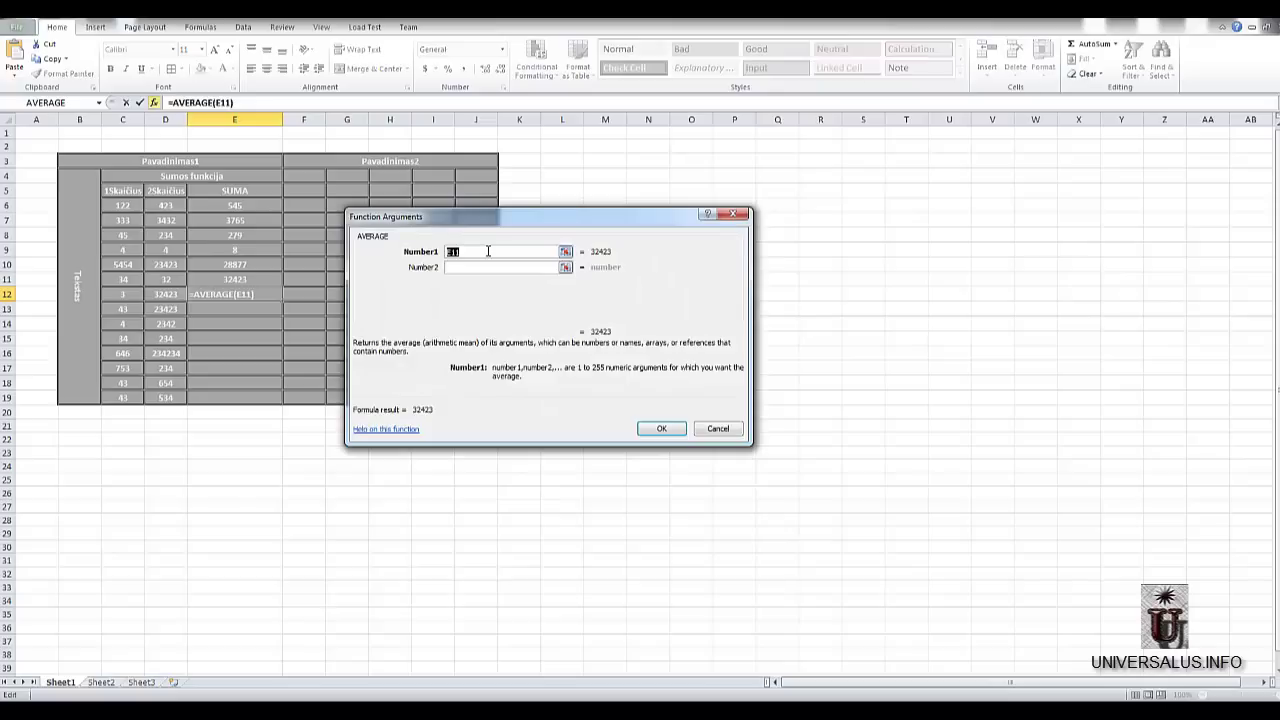
left_click(661, 428)
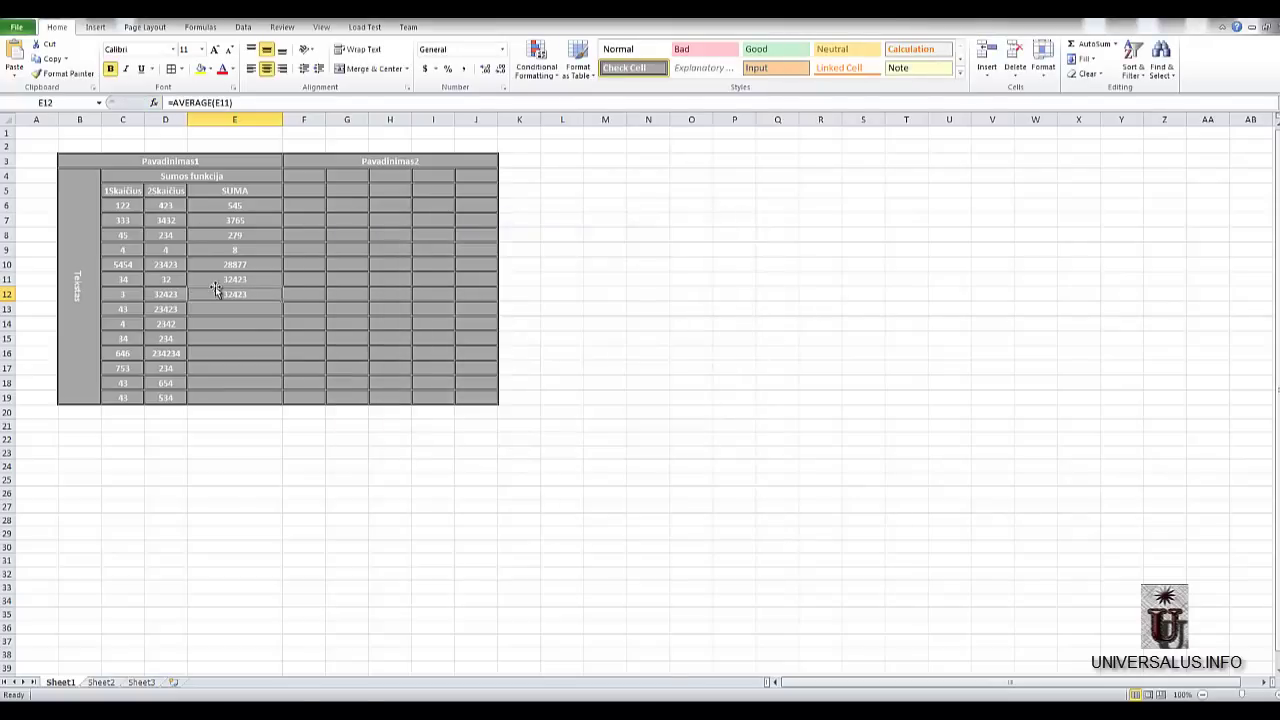
- Replace the argument of the AVERAGE formula in cell E12 with the range C6:D19
double_click(217, 103)
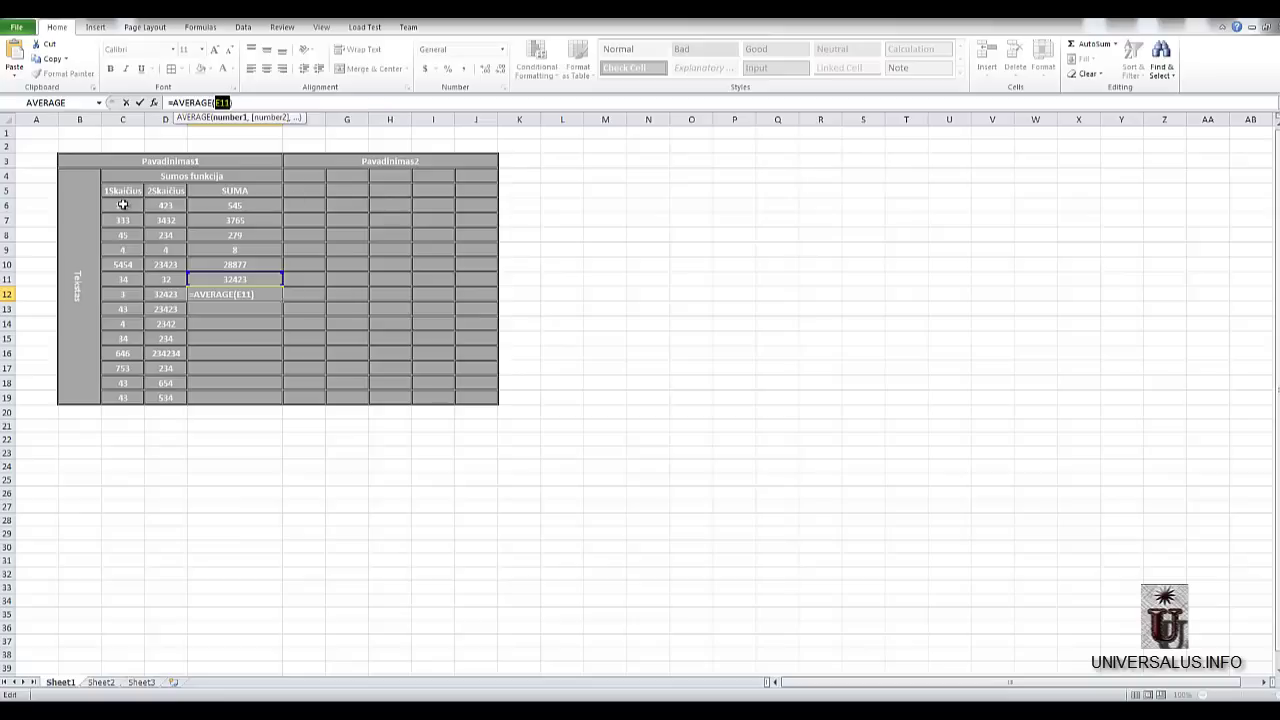
type("Cy")
key("BackSpace")
type("6")
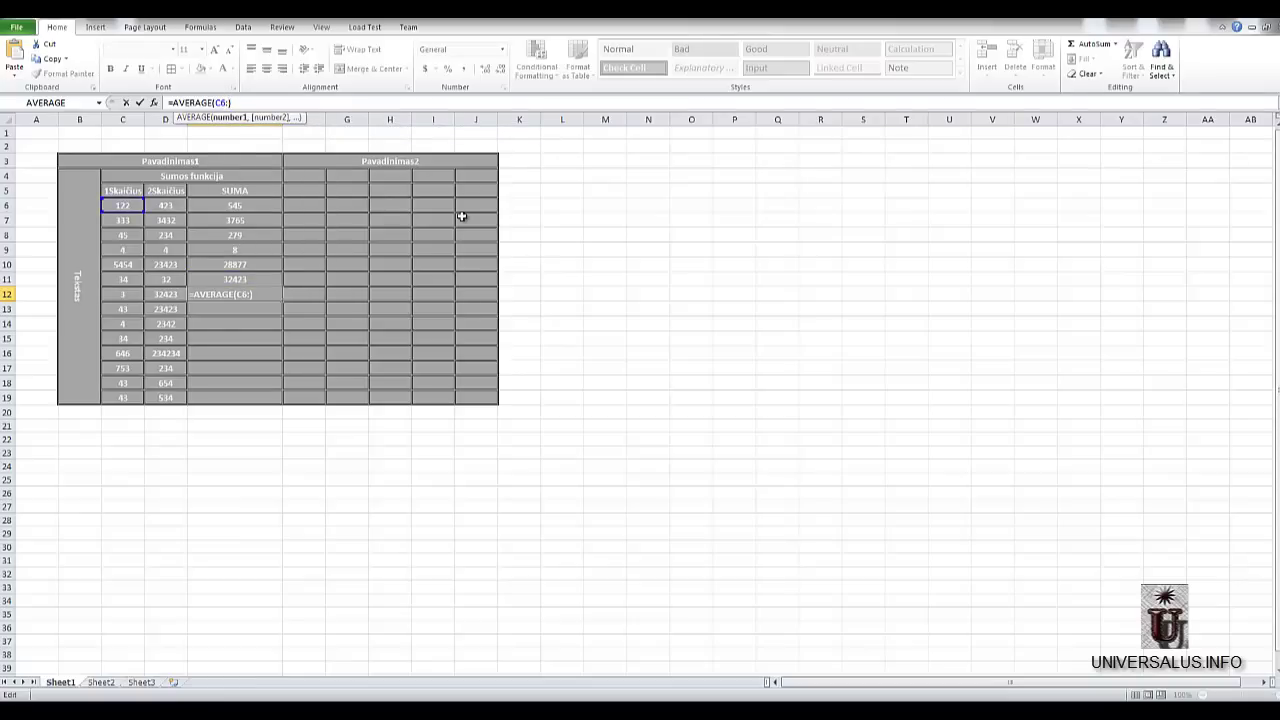
type(":D19")
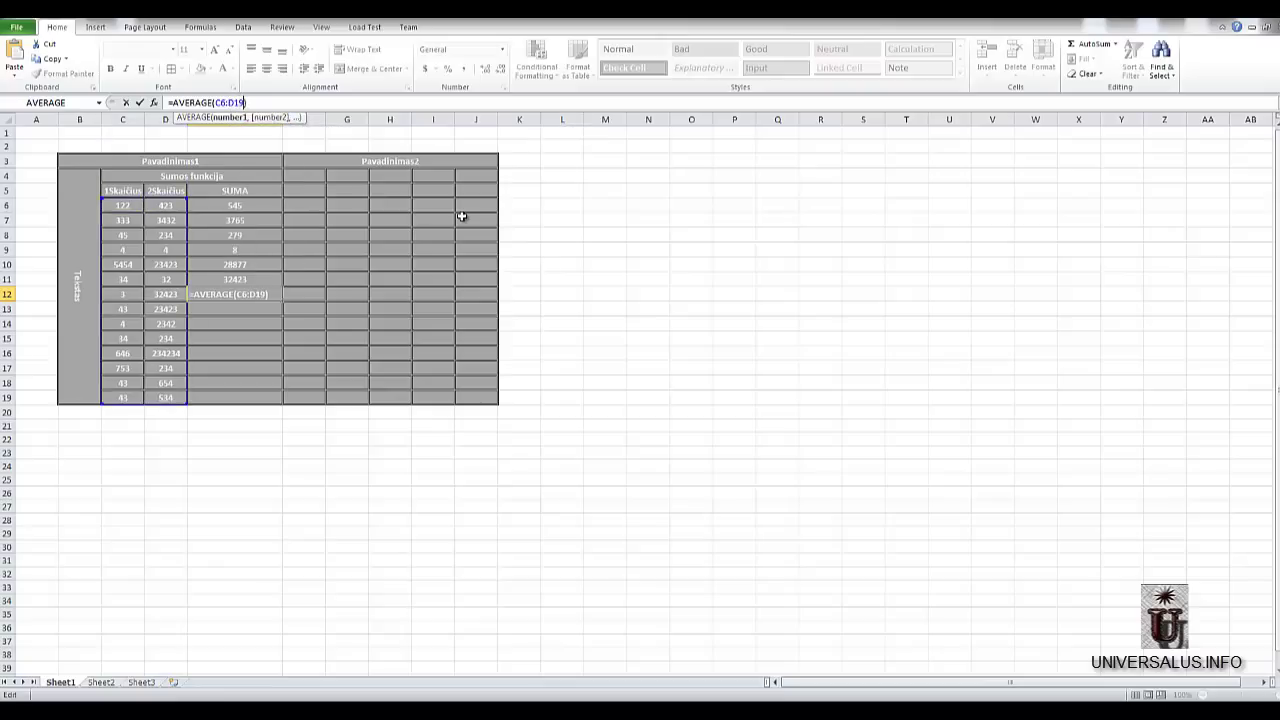
key("Return")
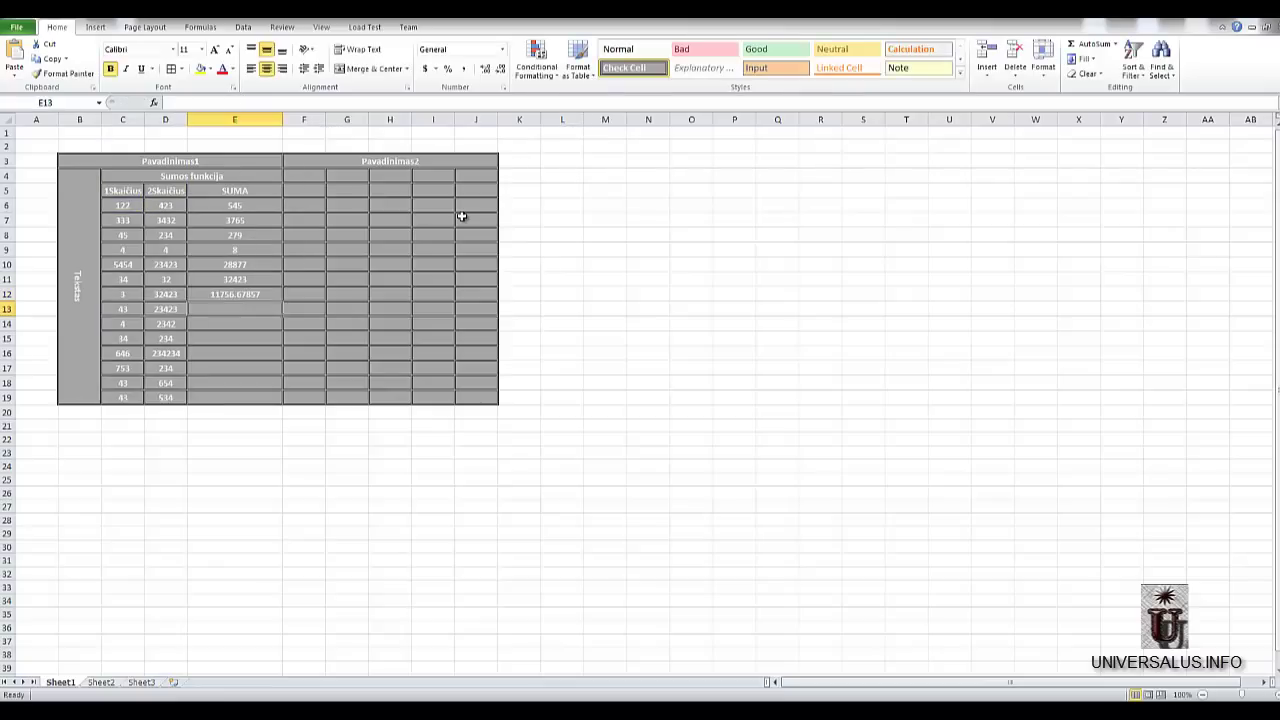
- Open the cell formatting settings for the average result in cell E12
left_click(243, 294)
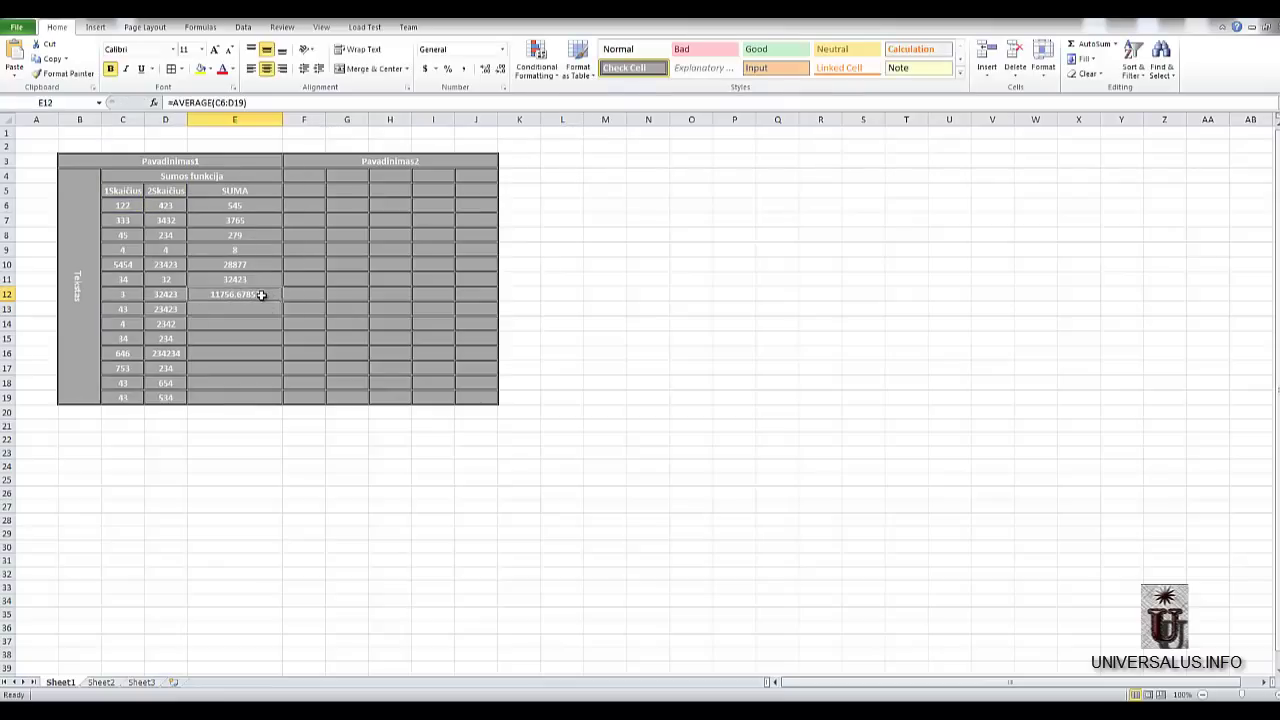
right_click(268, 294)
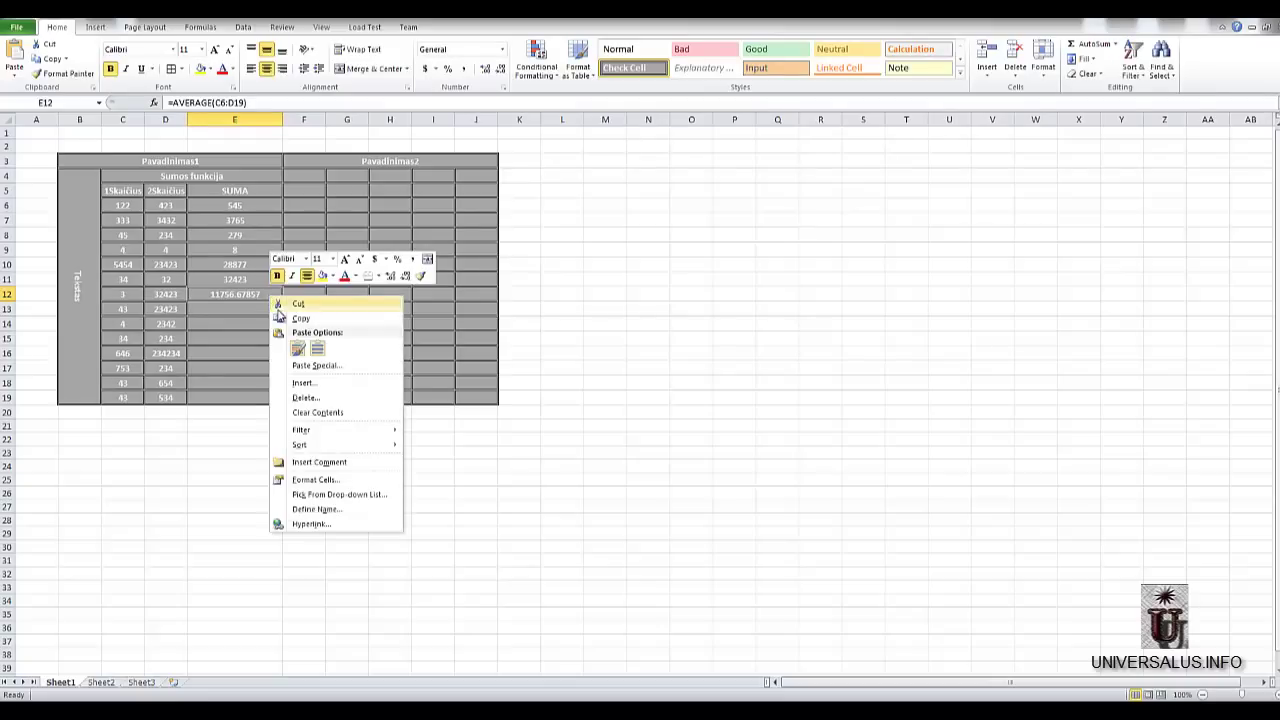
key("Escape")
right_click(265, 296)
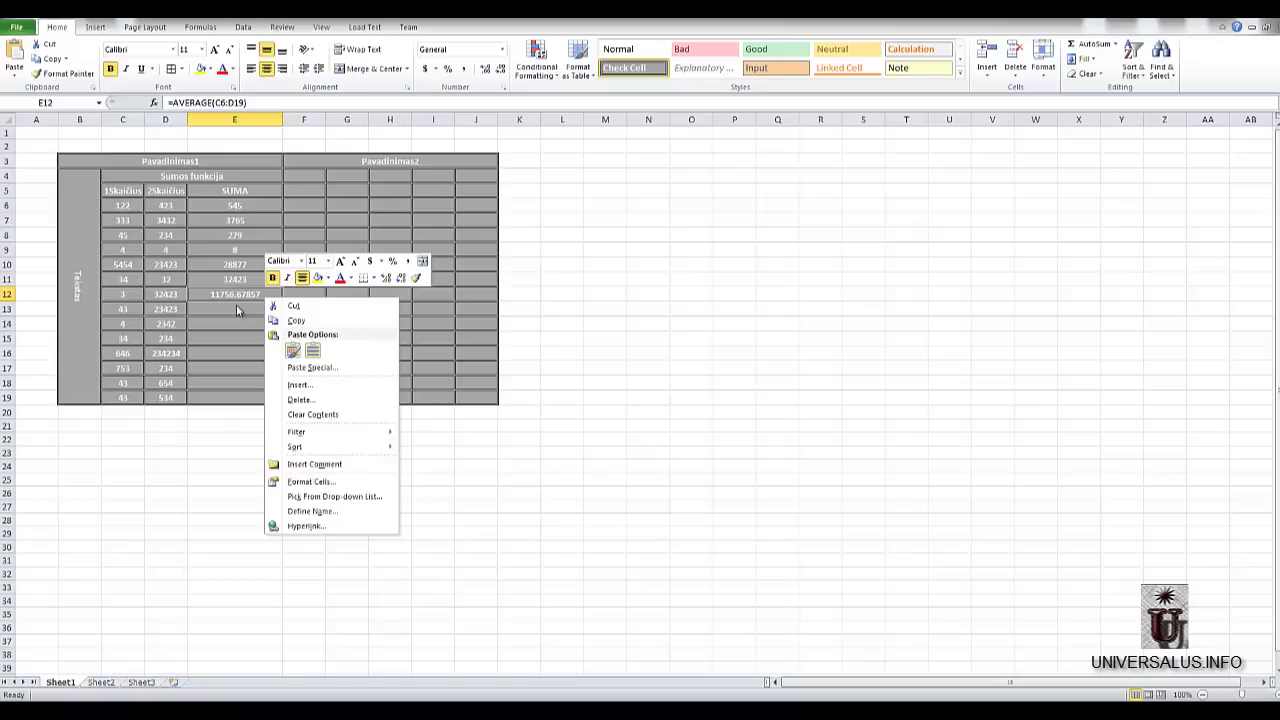
right_click(270, 295)
left_click(337, 484)
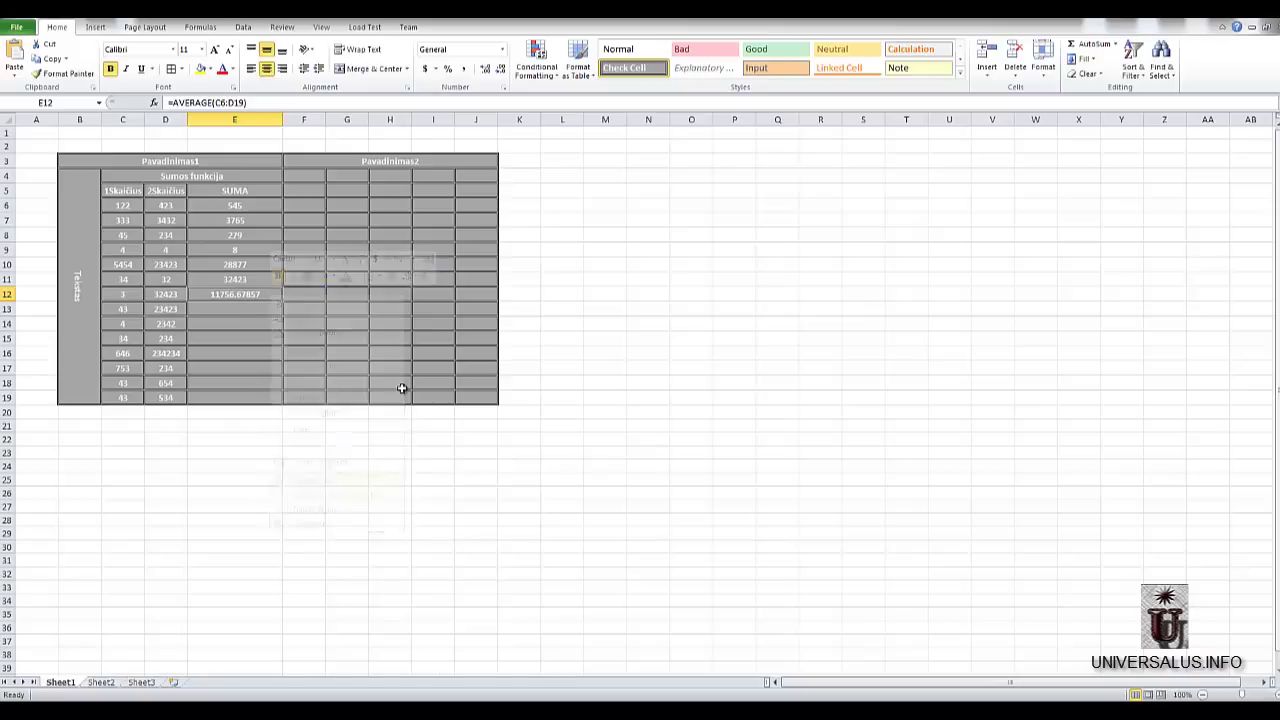
left_click_drag(295, 326, 468, 285)
left_click_drag(531, 257, 552, 207)
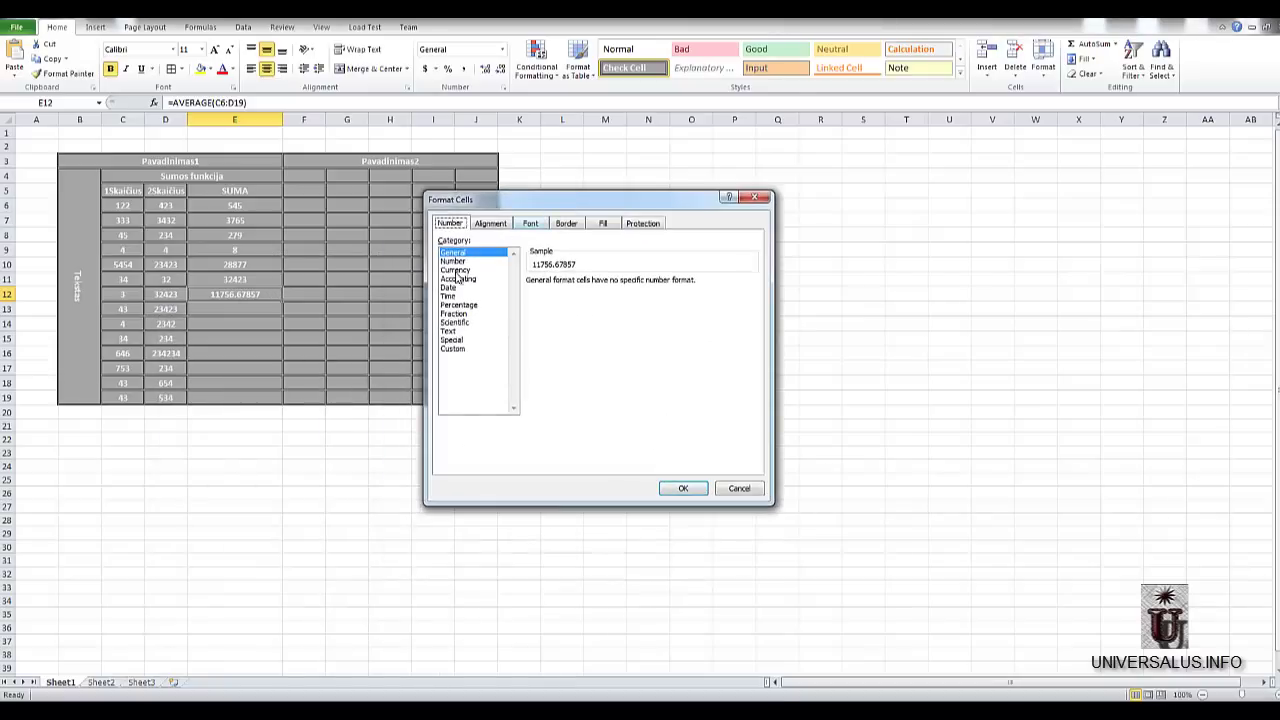
- Preview the Number and Currency formats for cell E12 and look through the available currency symbols
left_click(455, 262)
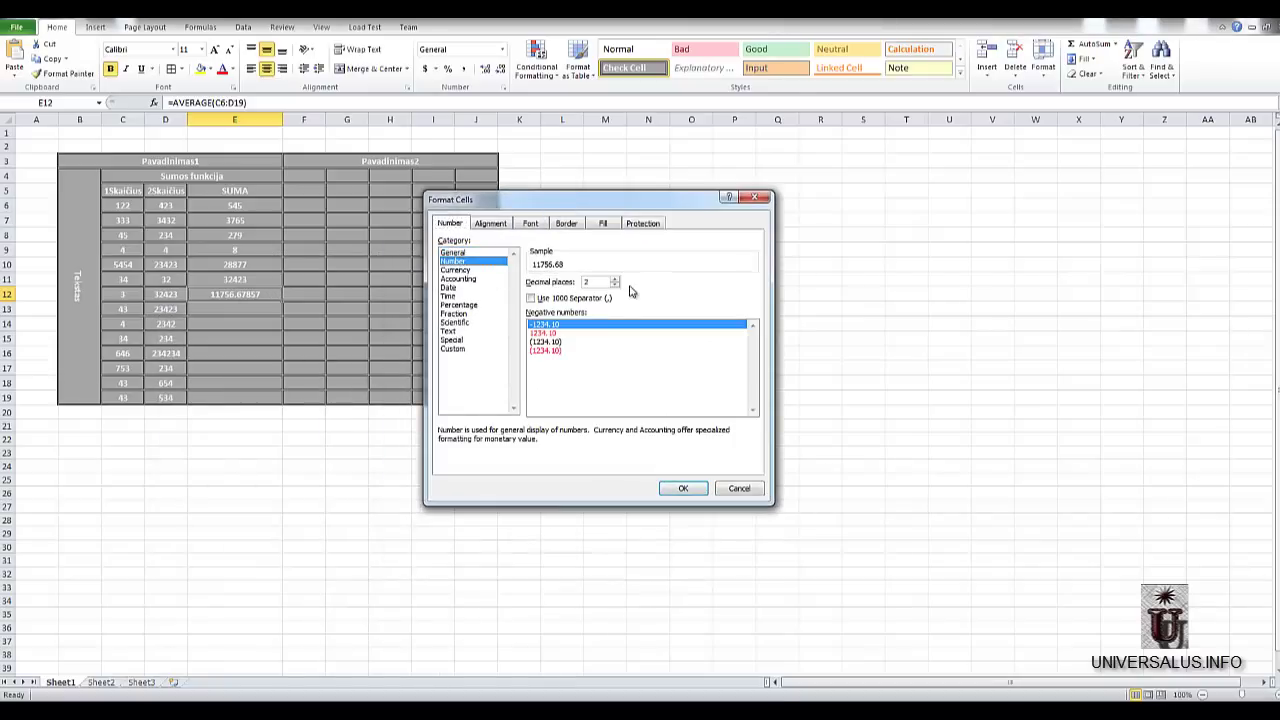
left_click(456, 270)
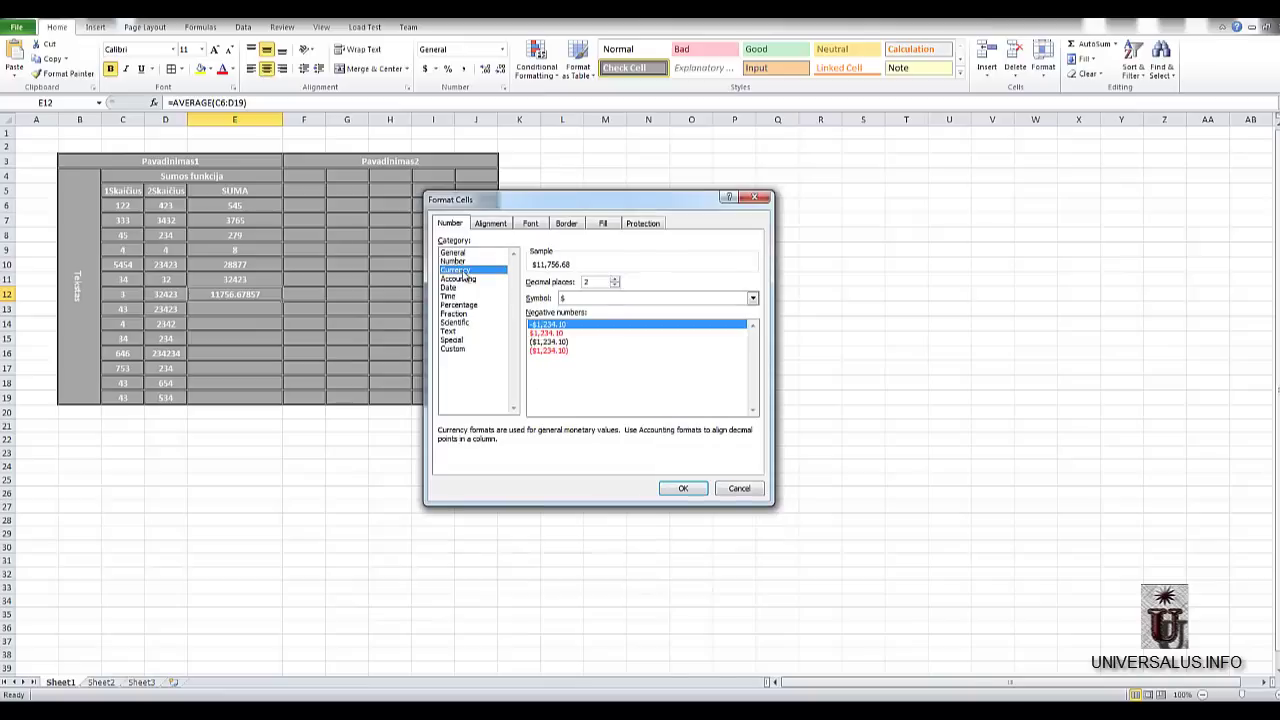
left_click(752, 302)
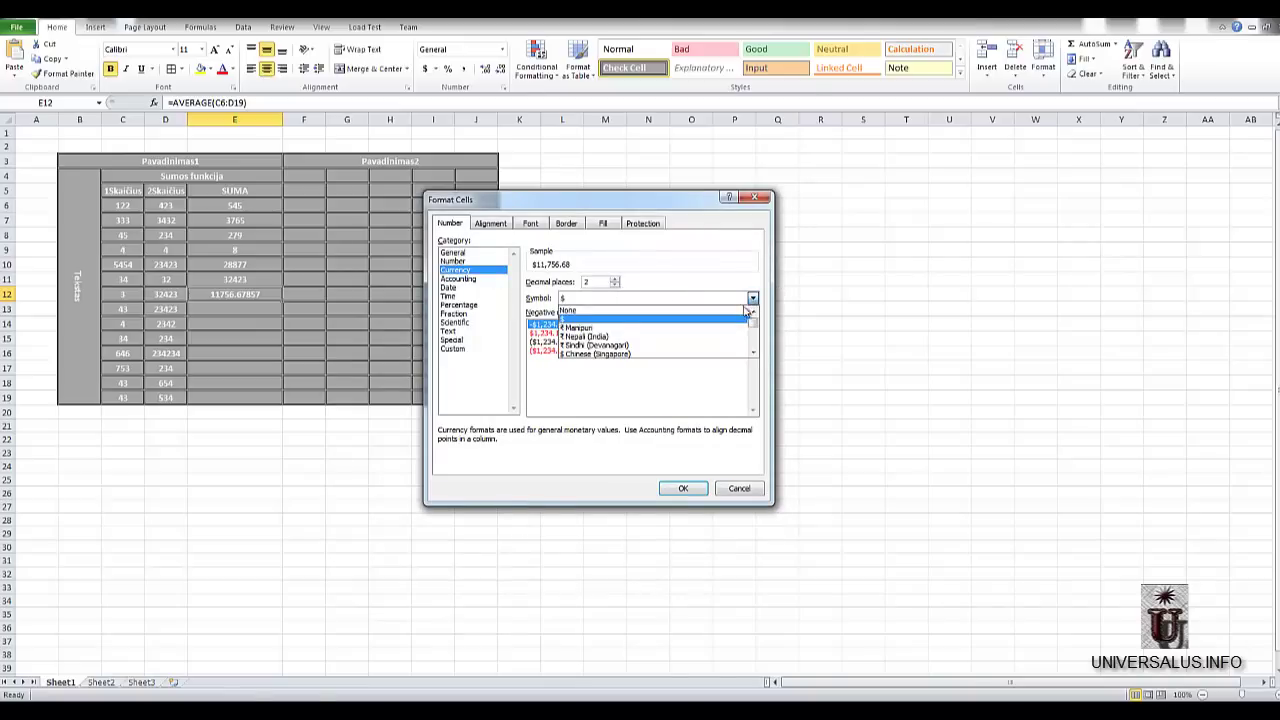
scroll(690, 345, "down", 8)
scroll(690, 345, "up", 10)
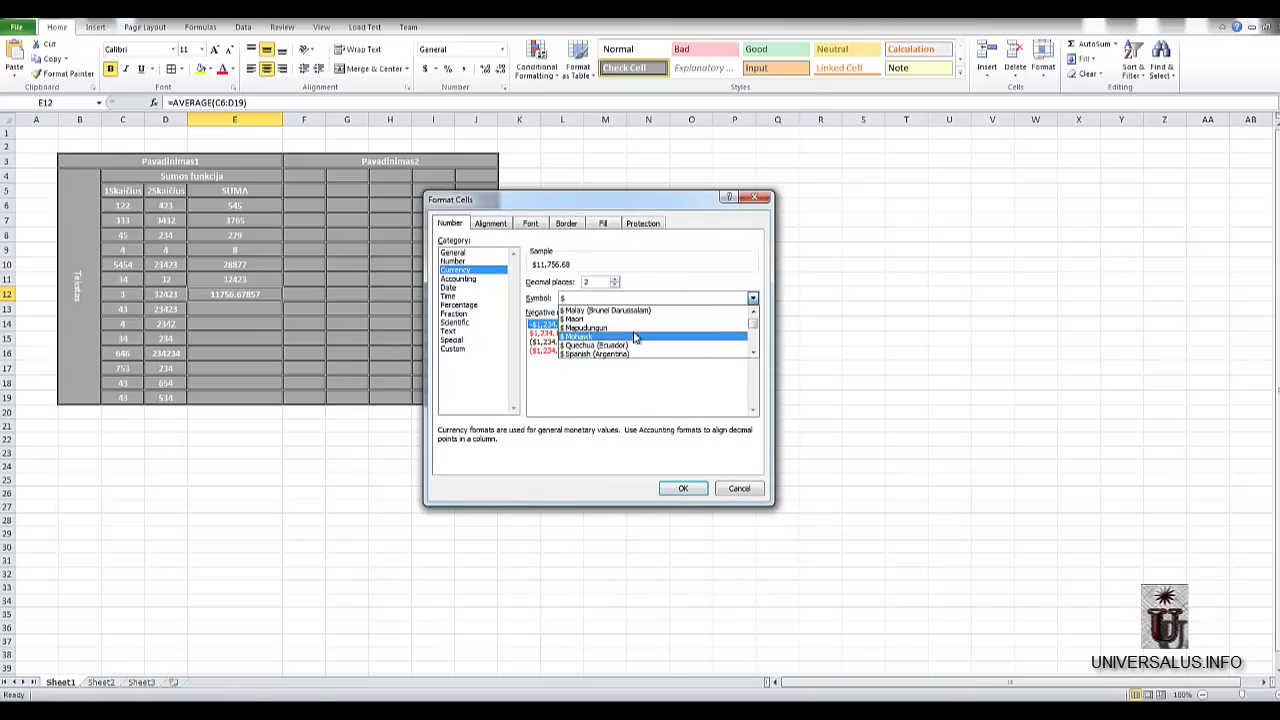
left_click(575, 299)
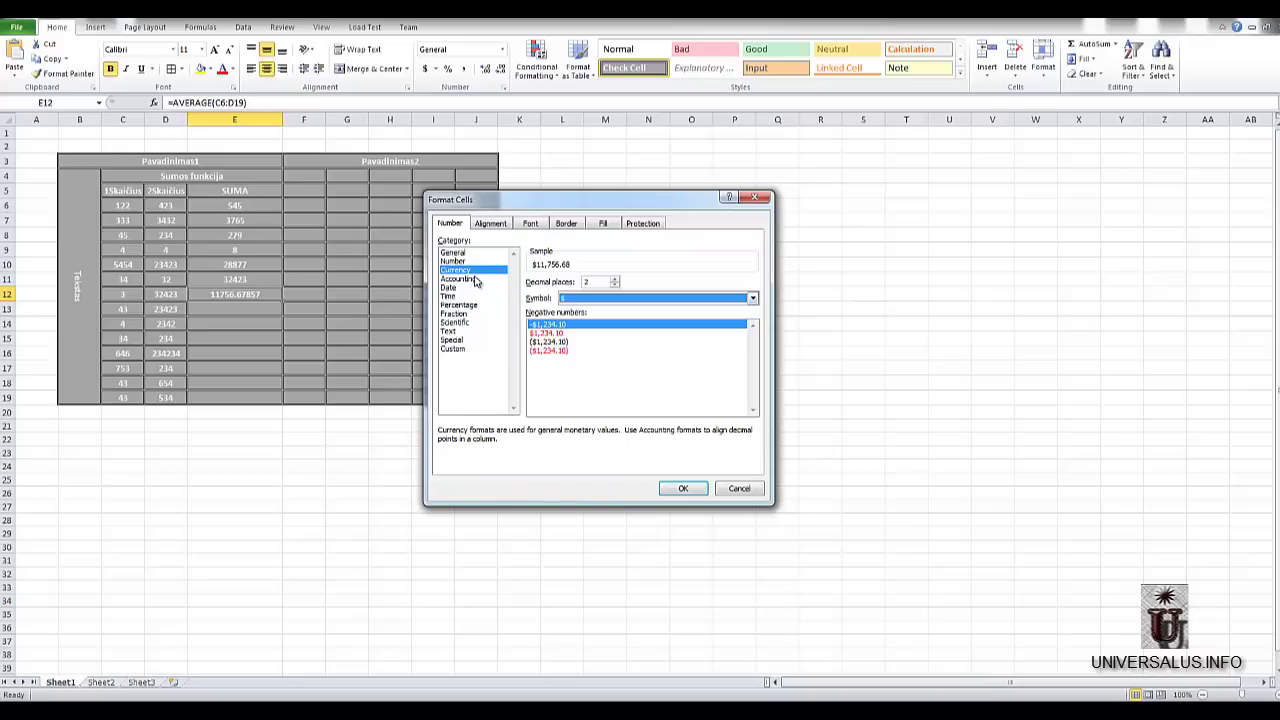
- Preview the Accounting, Date, Time, Fraction, Scientific and Special format categories for cell E12
left_click(474, 279)
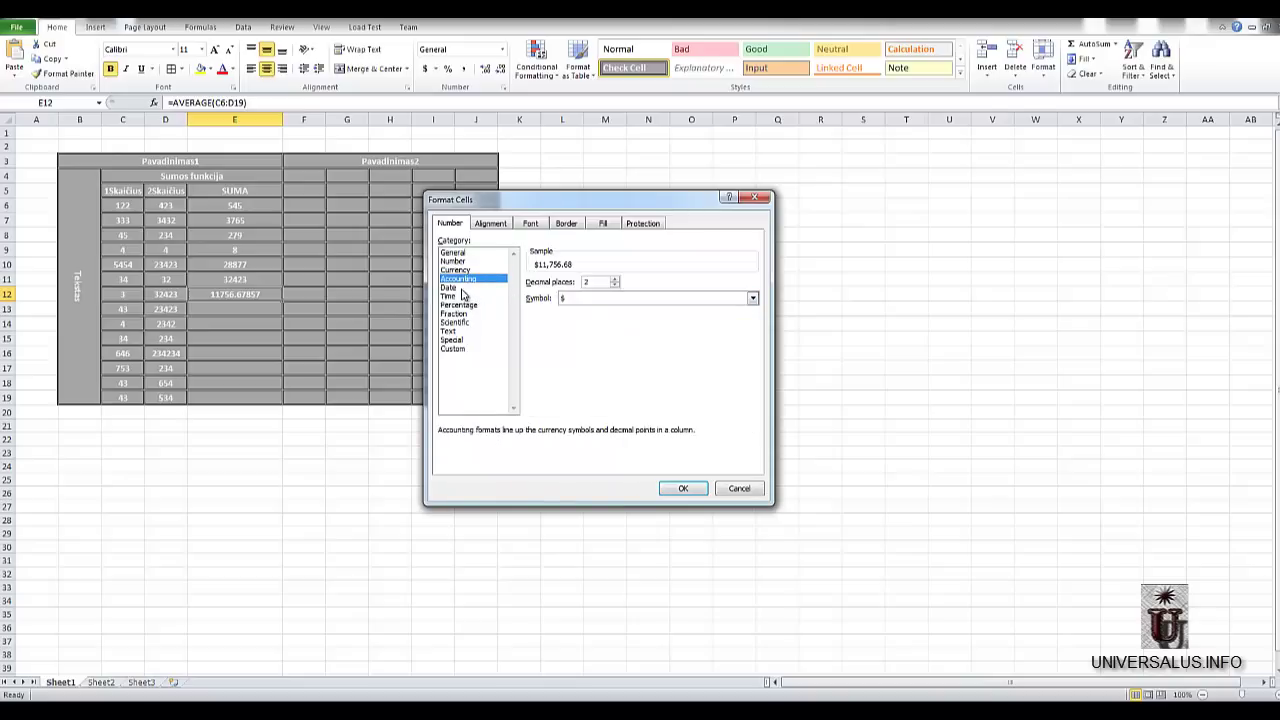
left_click(586, 299)
left_click(531, 285)
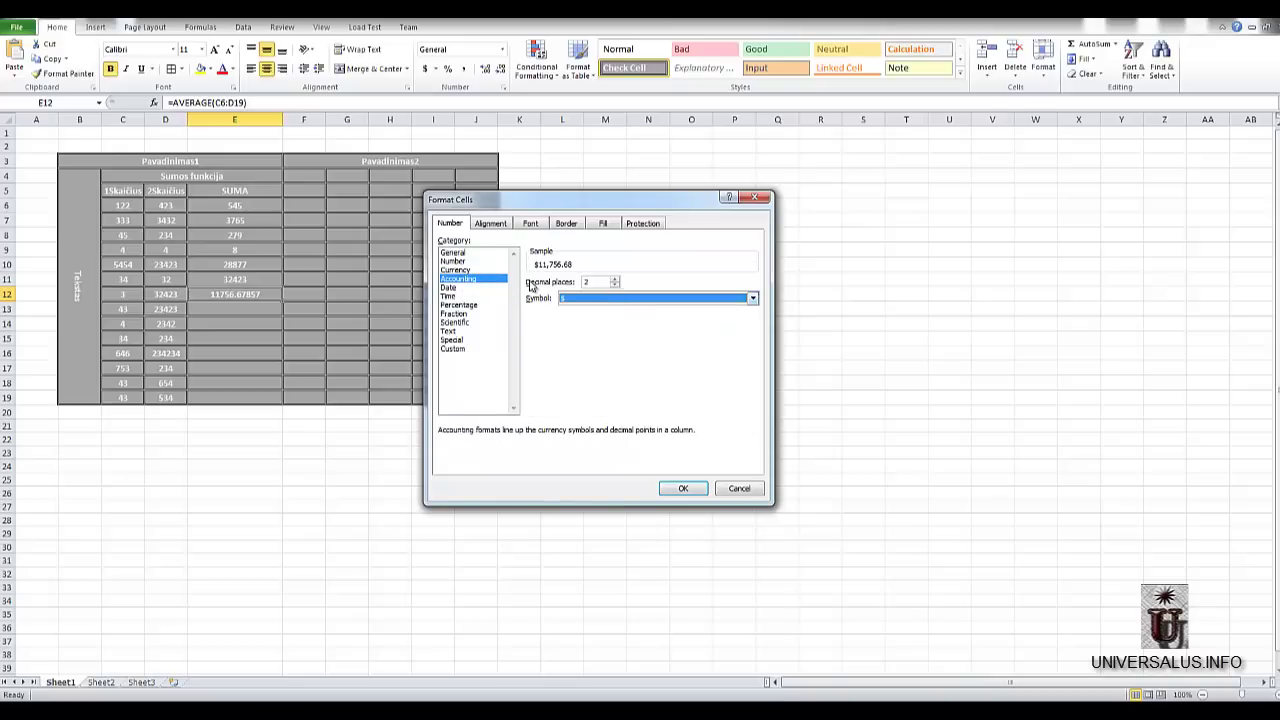
left_click(452, 289)
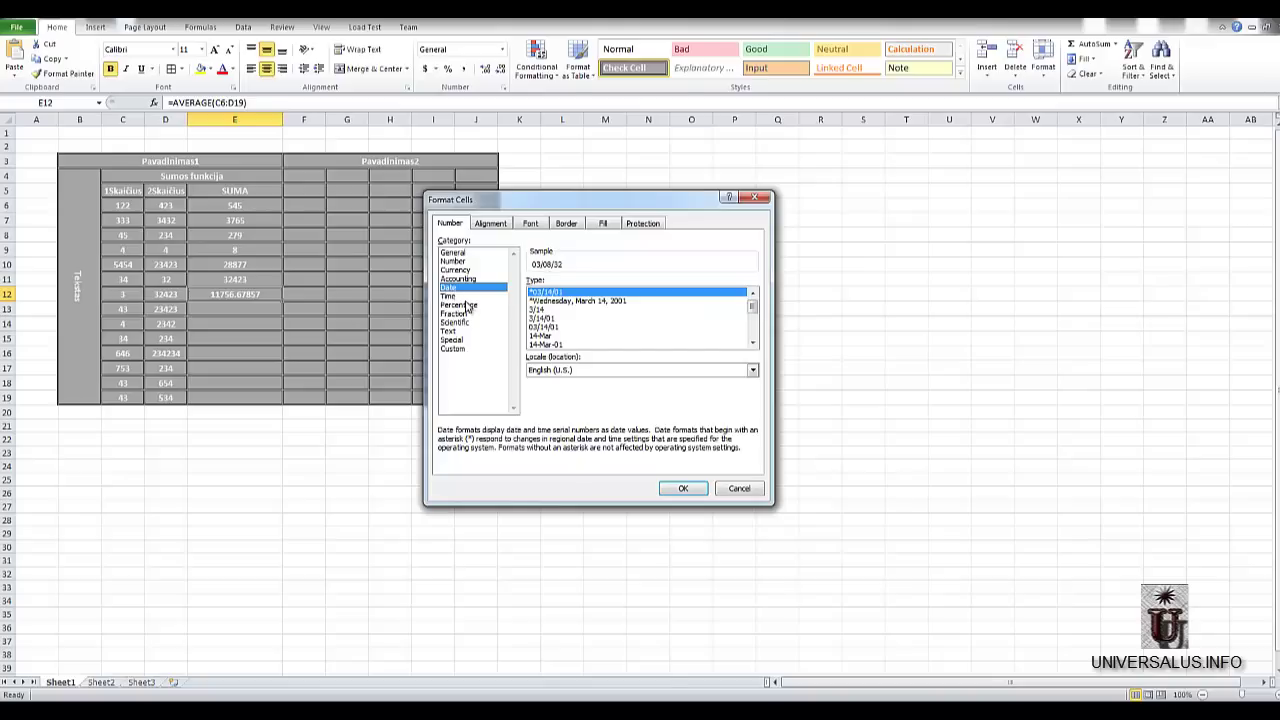
left_click(468, 297)
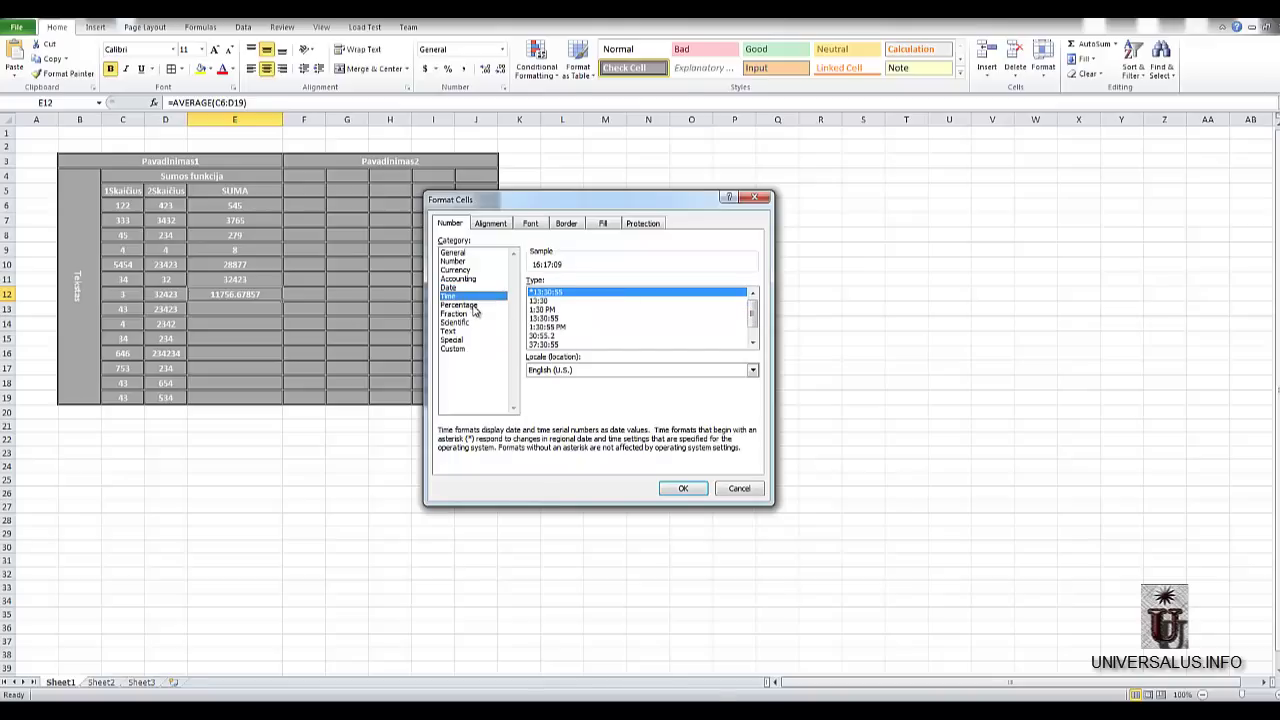
left_click(475, 314)
left_click(477, 323)
left_click(480, 340)
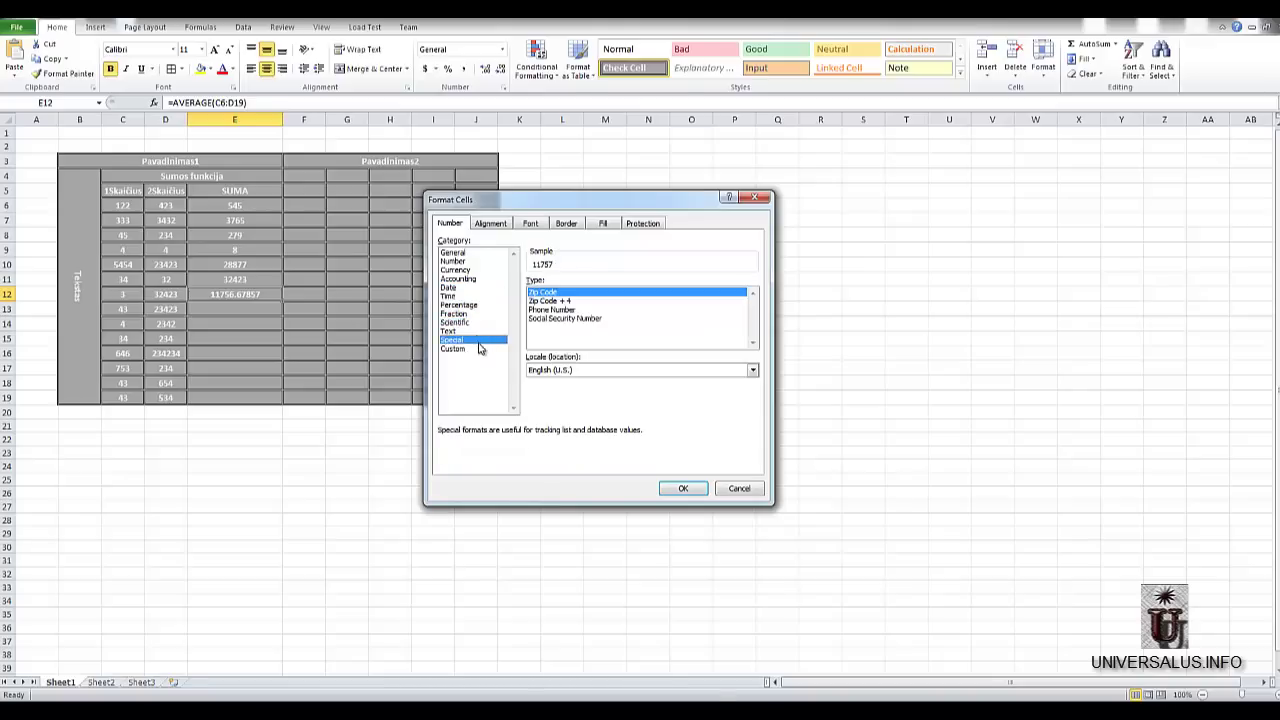
- Apply the Number format with 0 decimal places to cell E12
left_click(465, 263)
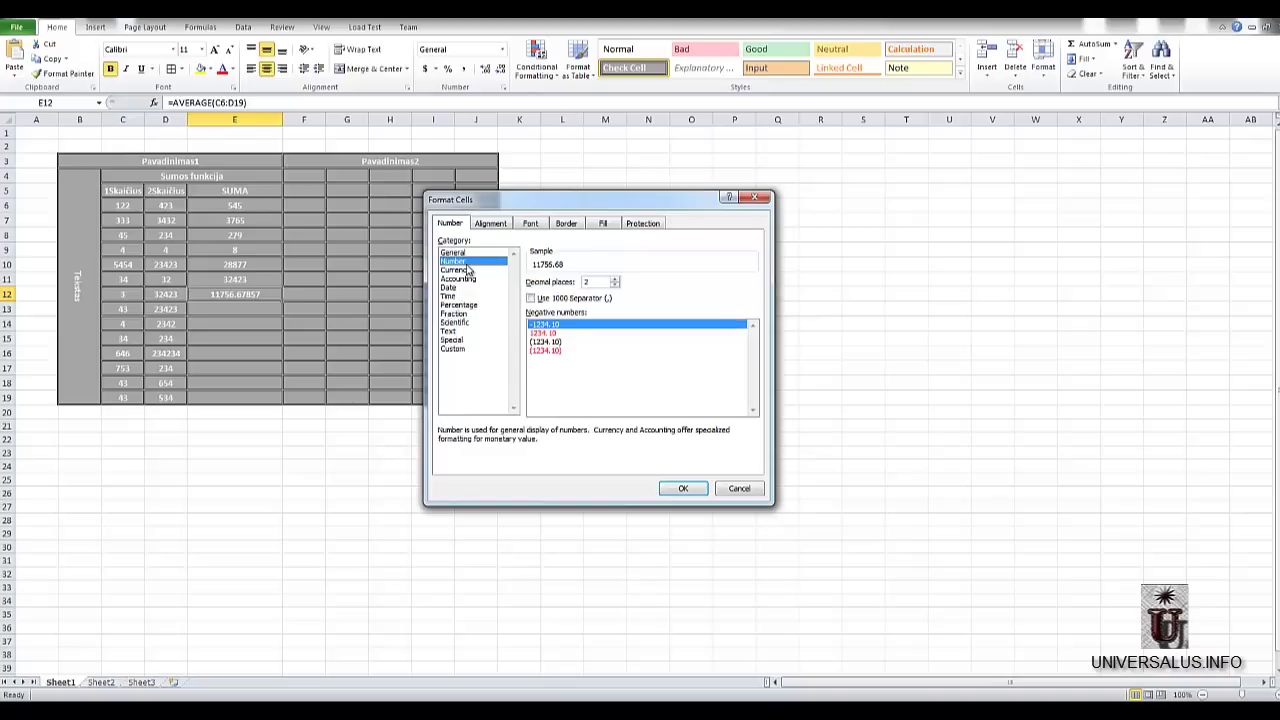
left_click(614, 280)
left_click(614, 280)
left_click(614, 286)
left_click(614, 286)
left_click(614, 286)
left_click(614, 286)
left_click(684, 488)
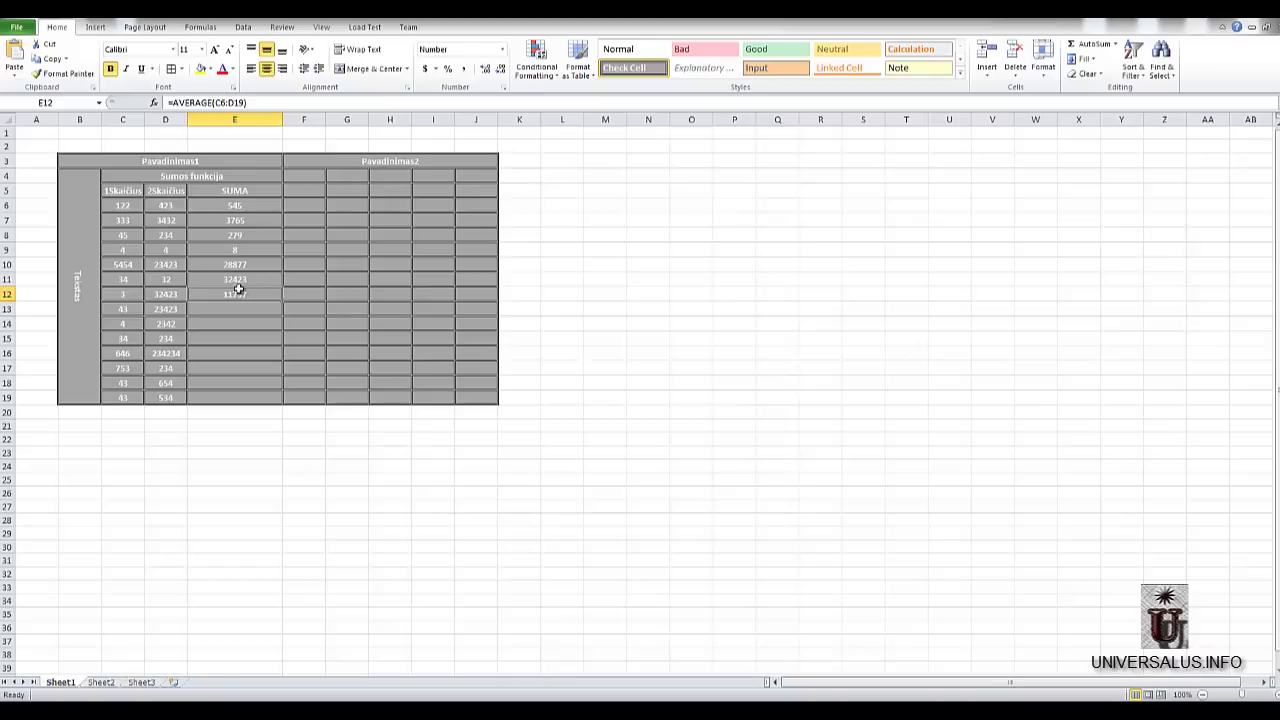